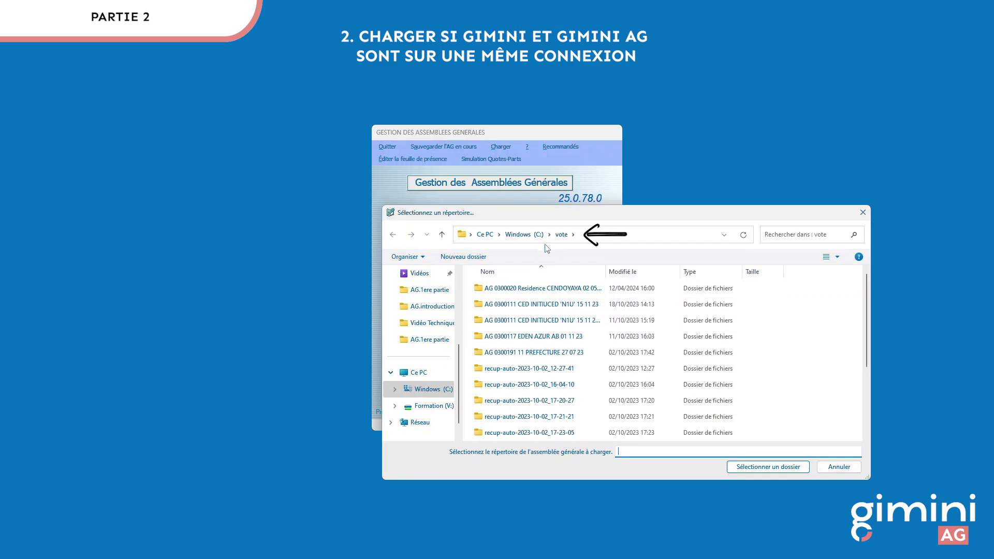
Load the assembly folder AG 0300020 Residence CENDOYAYA 02 05 24 and import its correspondence votes.
click(558, 293)
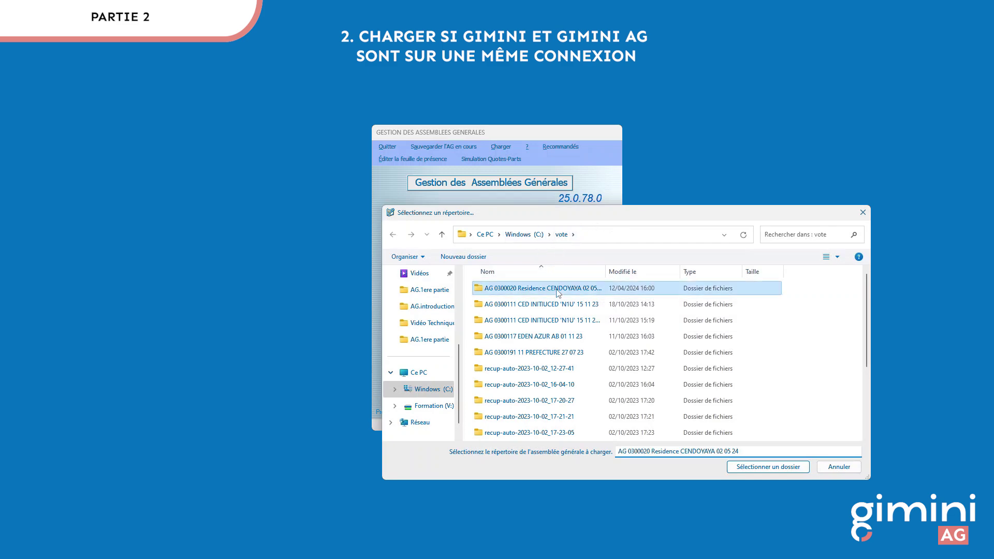
click(765, 467)
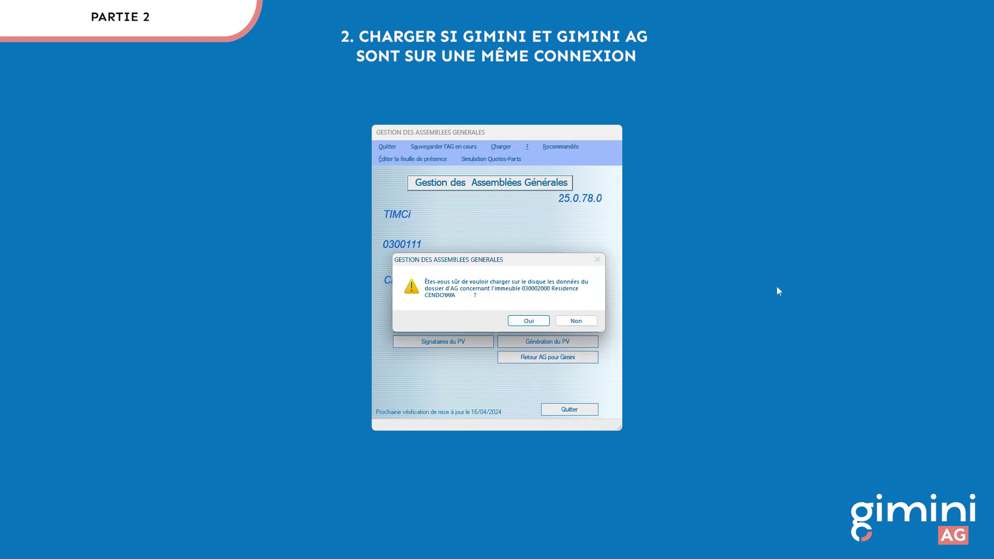
click(531, 322)
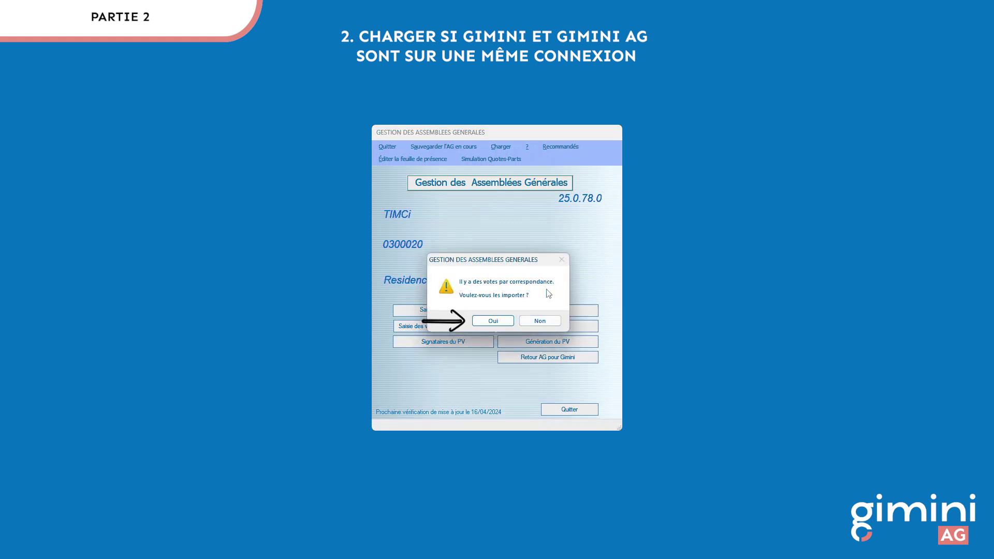
click(505, 324)
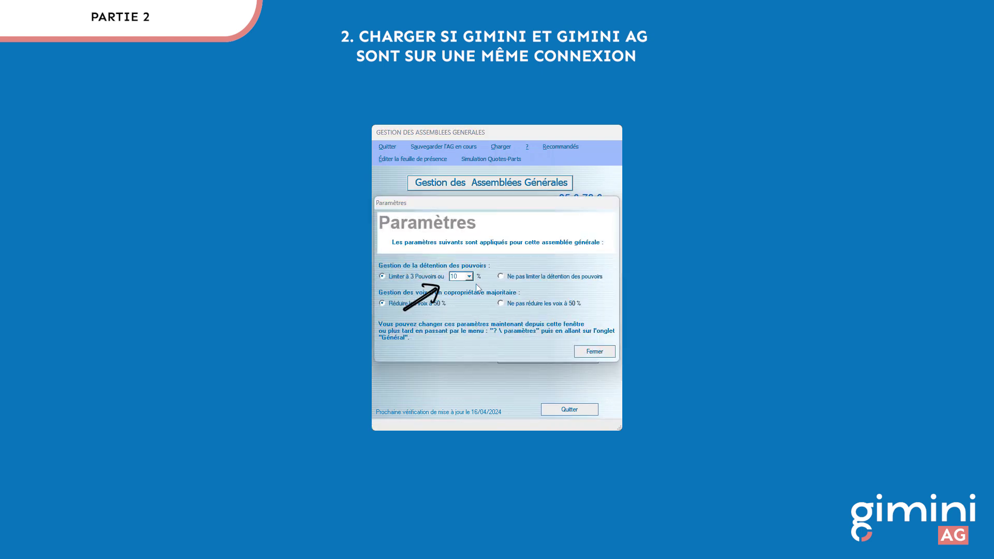
Review the percentage choices for the proxy limit and accept the assembly parameters with 3 proxies or 10 %.
click(470, 276)
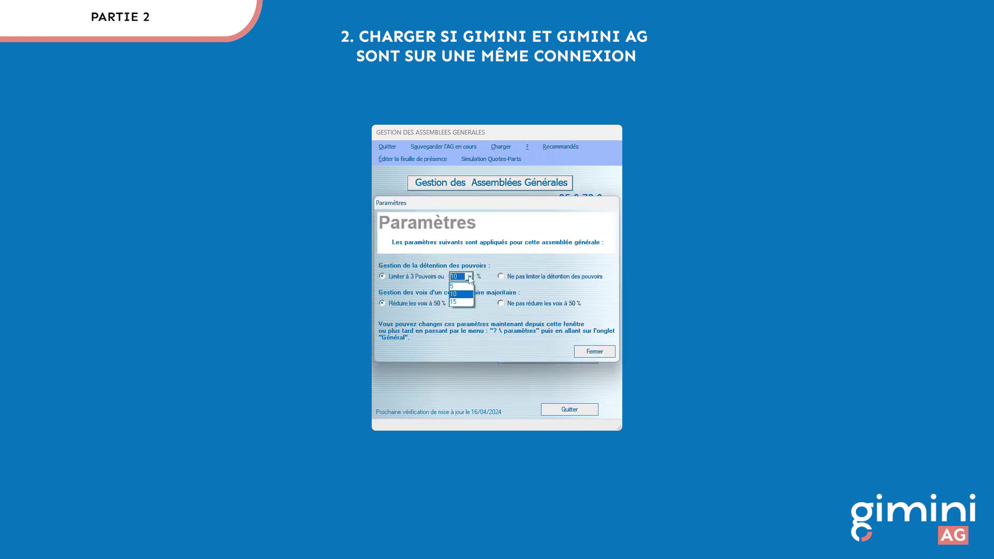
click(469, 276)
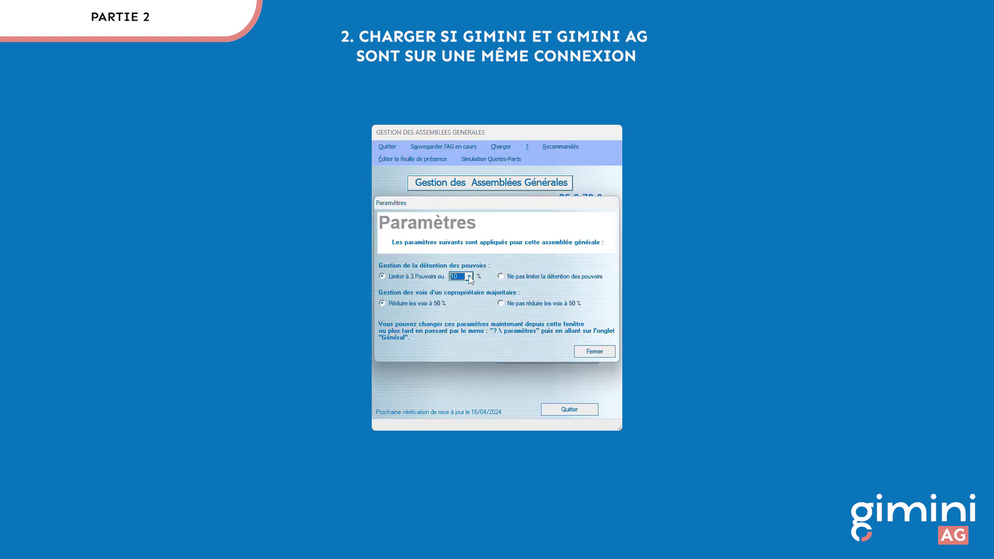
click(594, 352)
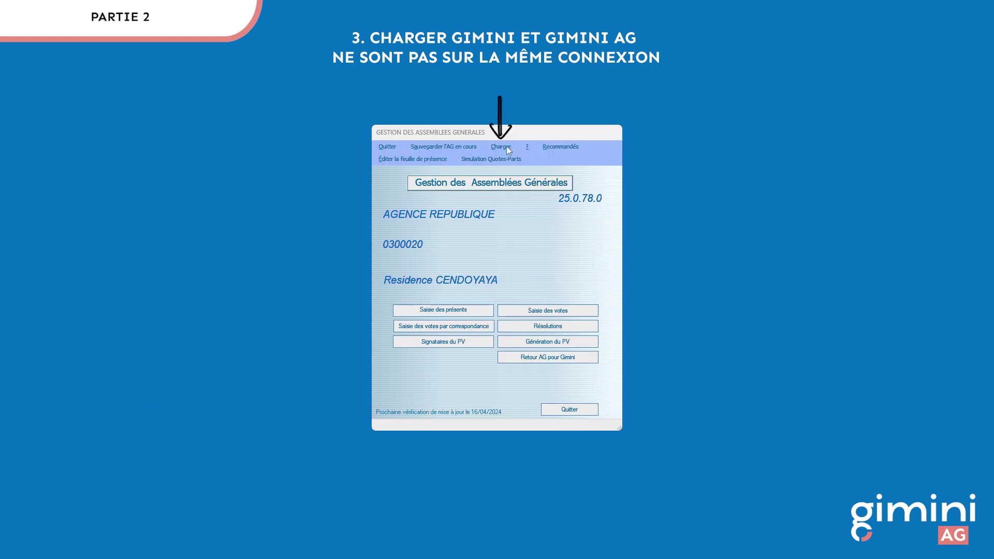
View the assembly files available for download from the FTP site, closing the list without loading any file.
click(506, 146)
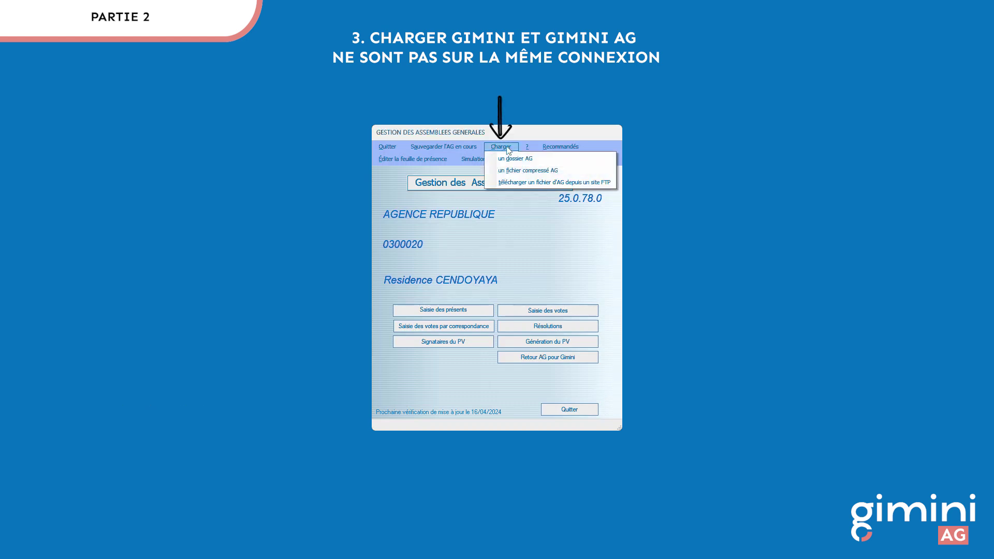
click(515, 185)
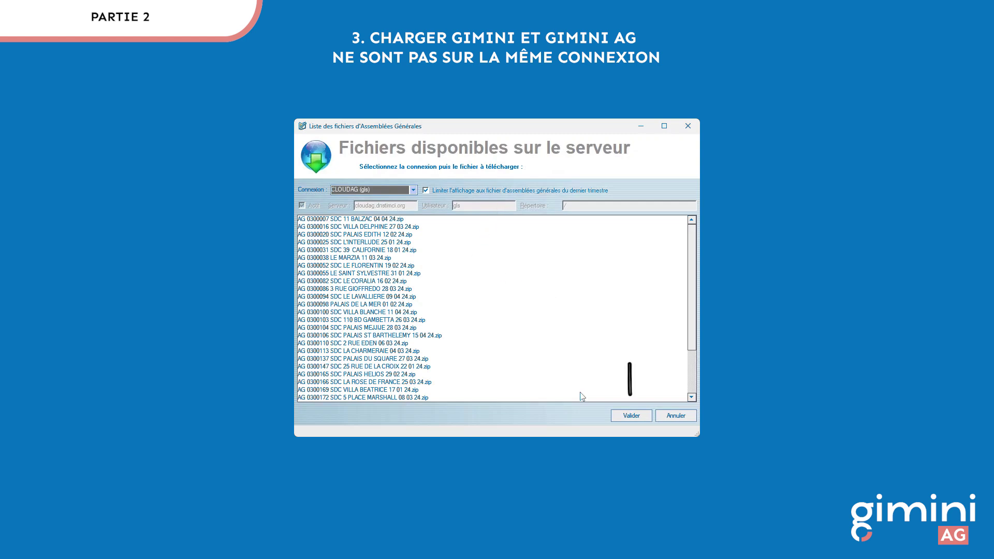
click(678, 416)
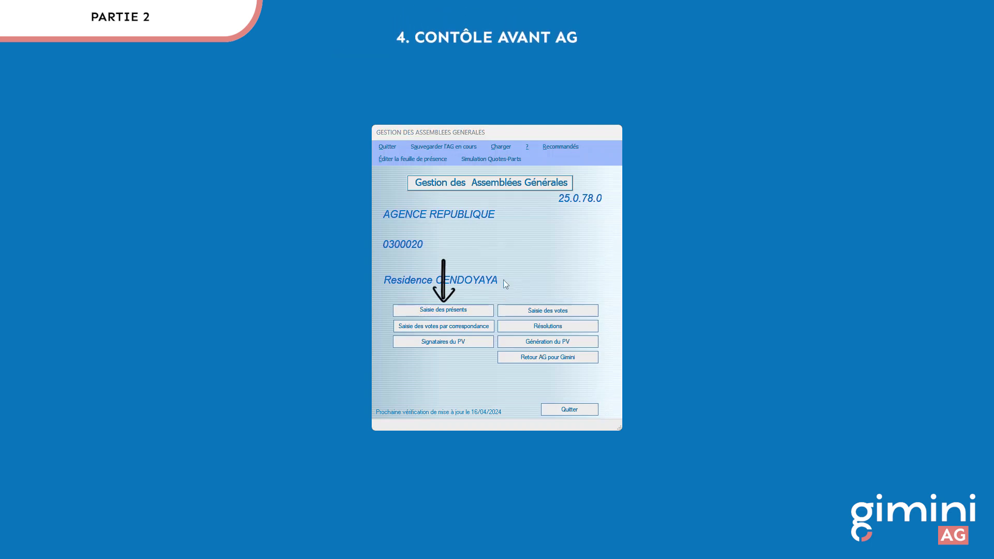
Check which co-owners are recorded as correspondence voters in the attendance entry, then return to the main window.
click(484, 313)
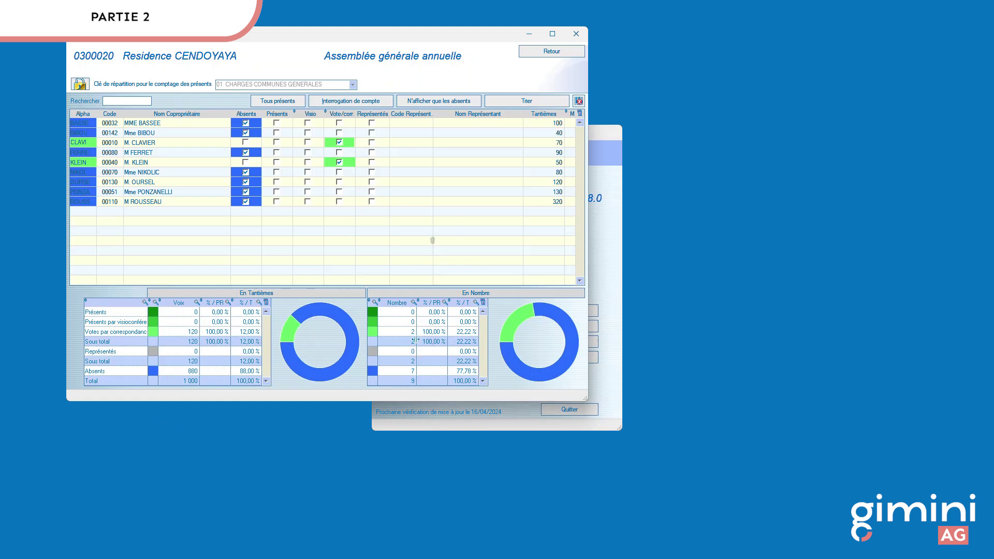
click(547, 52)
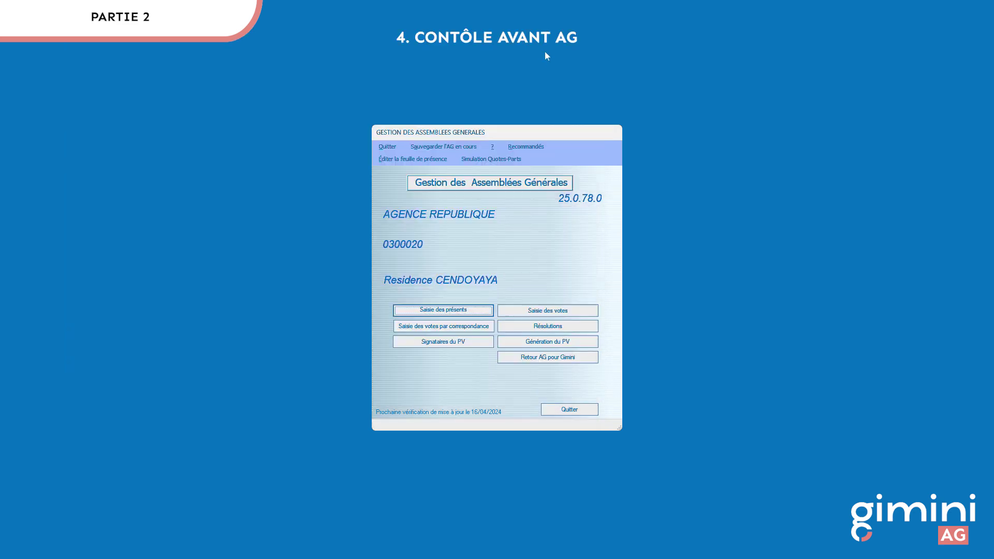
Display the first listed correspondence voter's ballot and change Point 07 to Contre and Point 08 to Abstention.
click(457, 326)
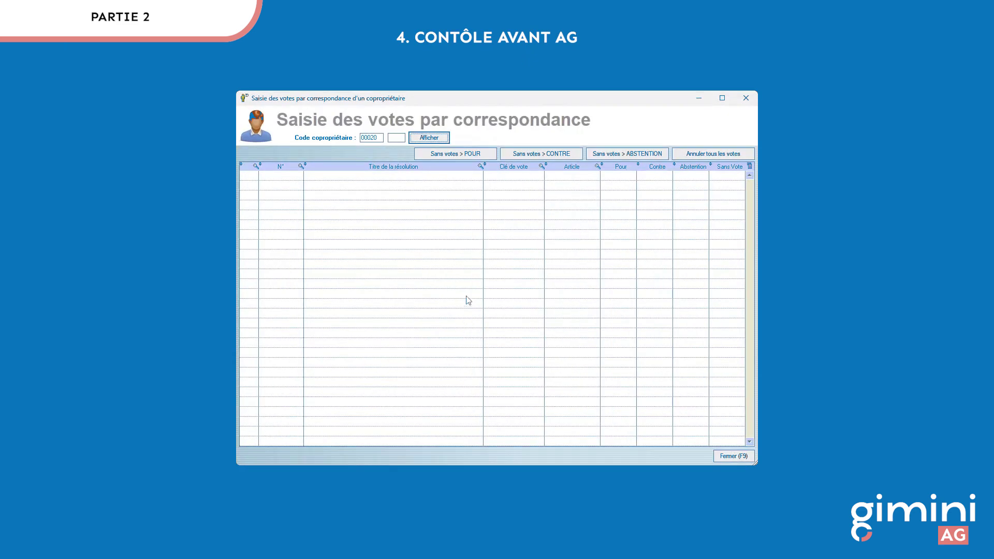
click(394, 136)
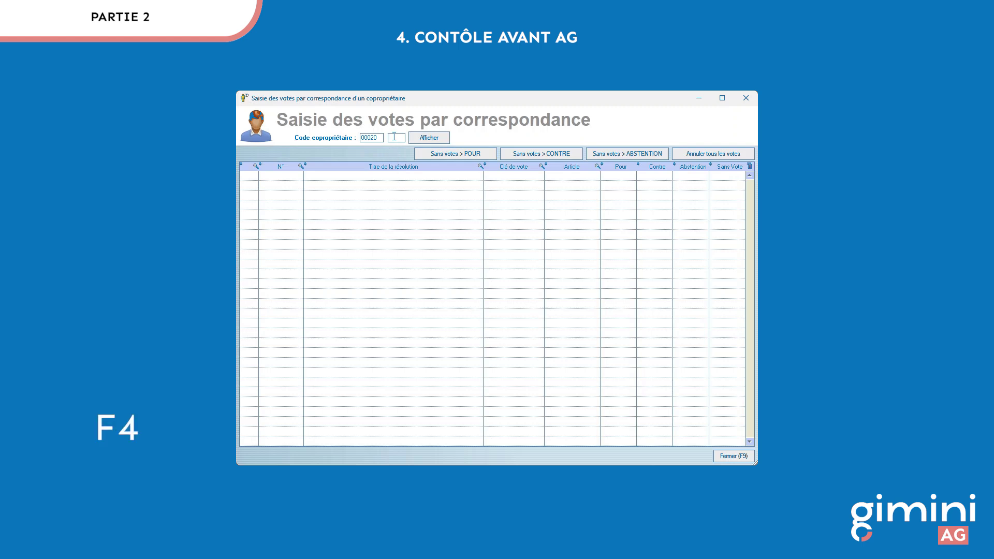
key(F4)
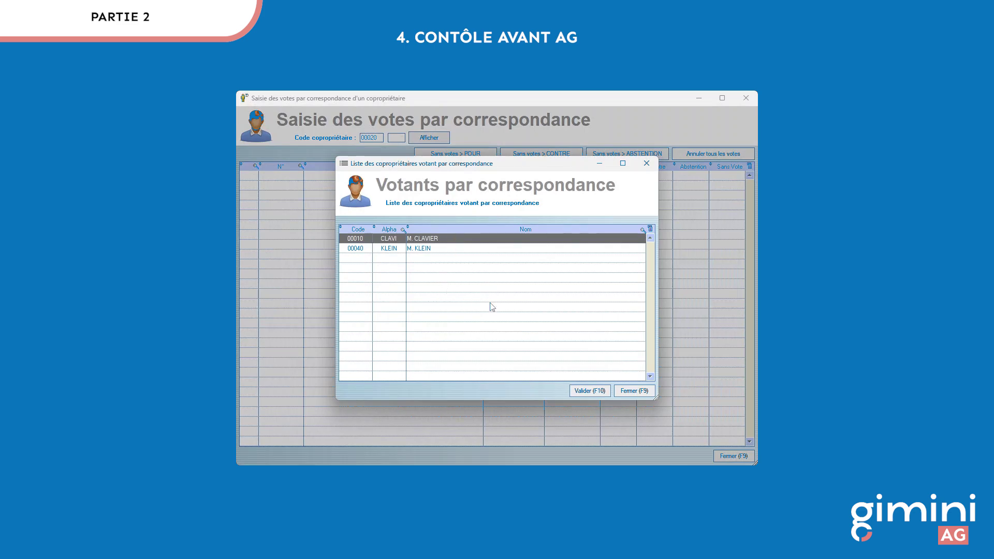
click(586, 392)
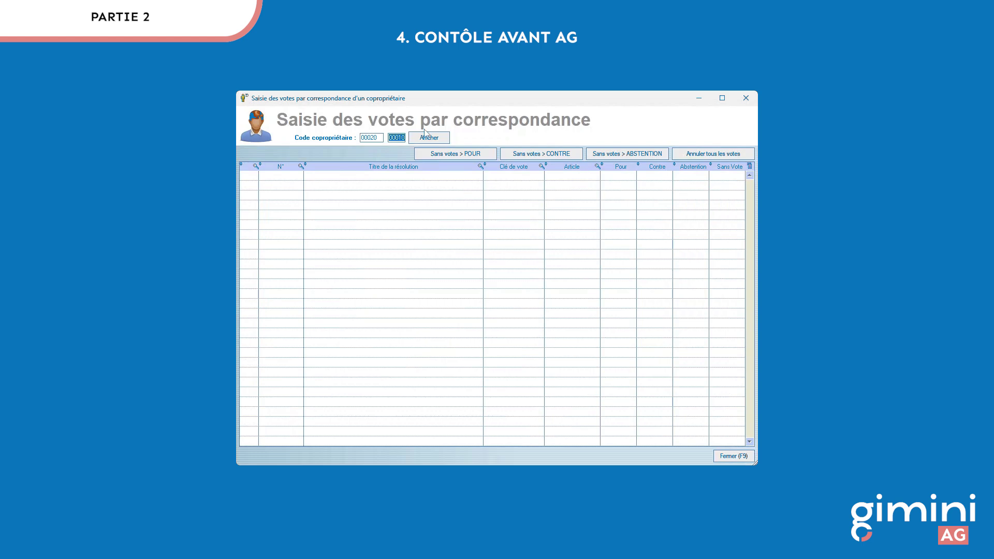
click(444, 141)
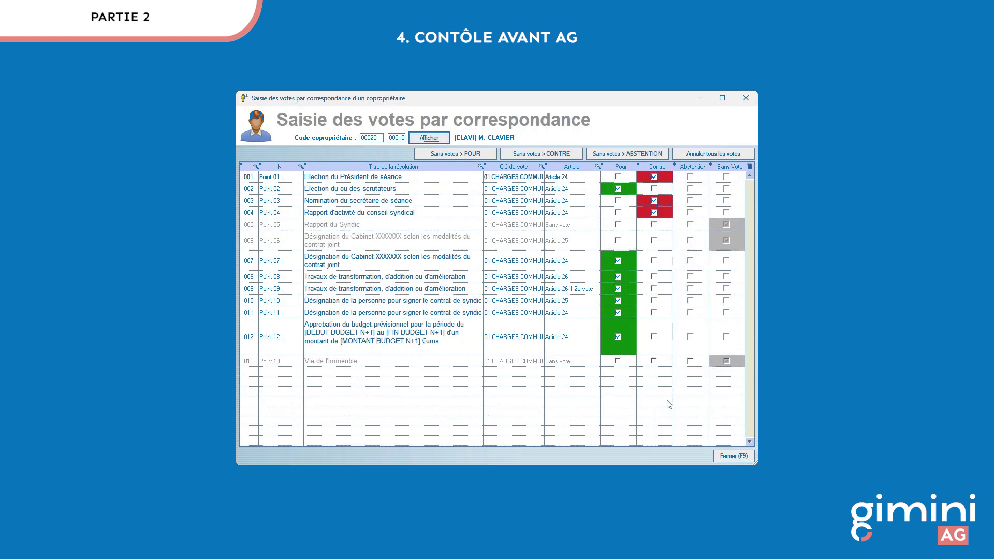
click(654, 260)
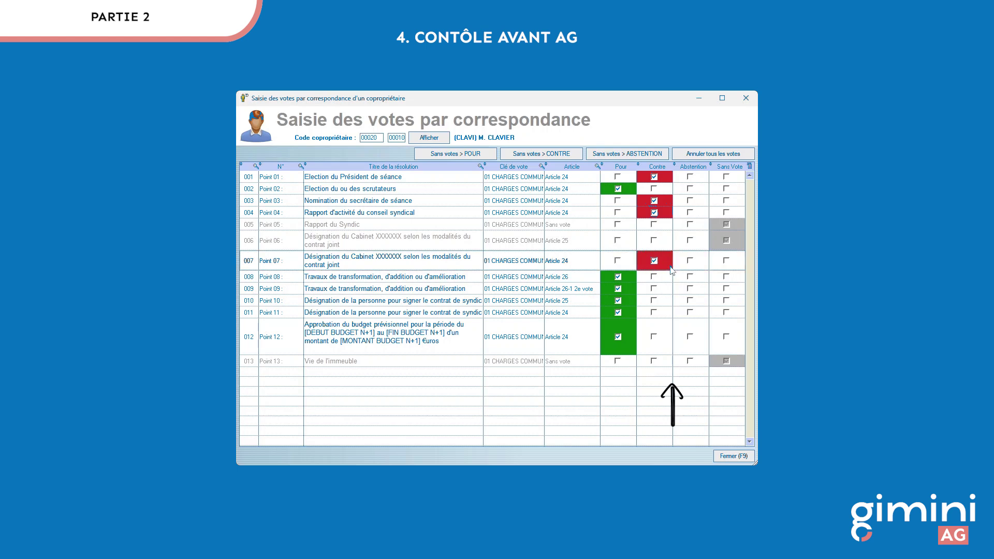
click(691, 279)
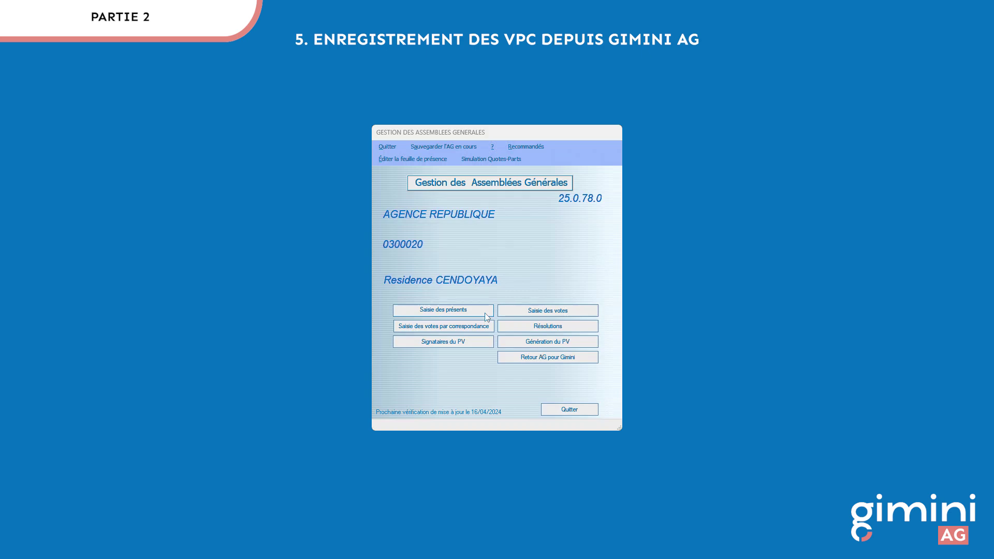
Mark the last co-owner in the attendance entry as voting by correspondence and return to the main window.
click(485, 312)
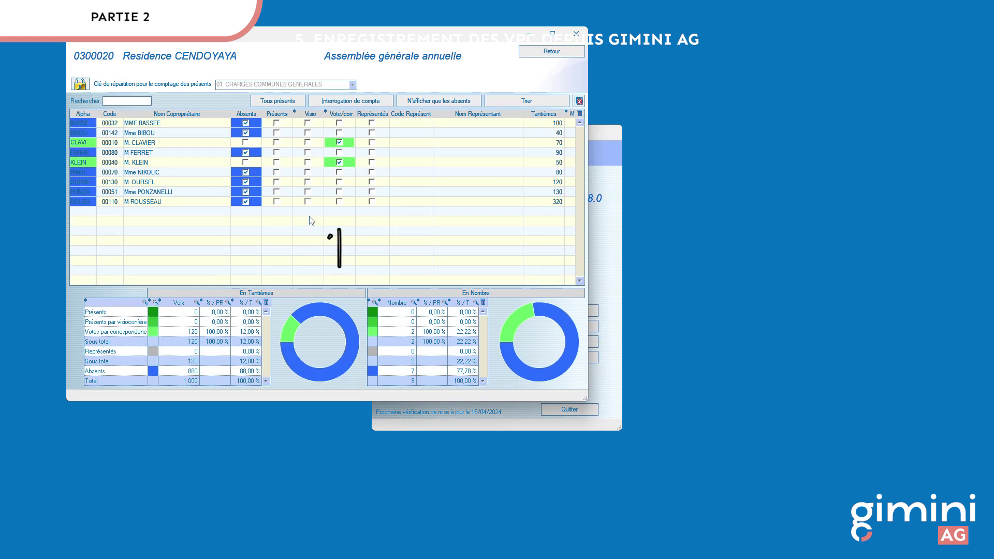
click(339, 202)
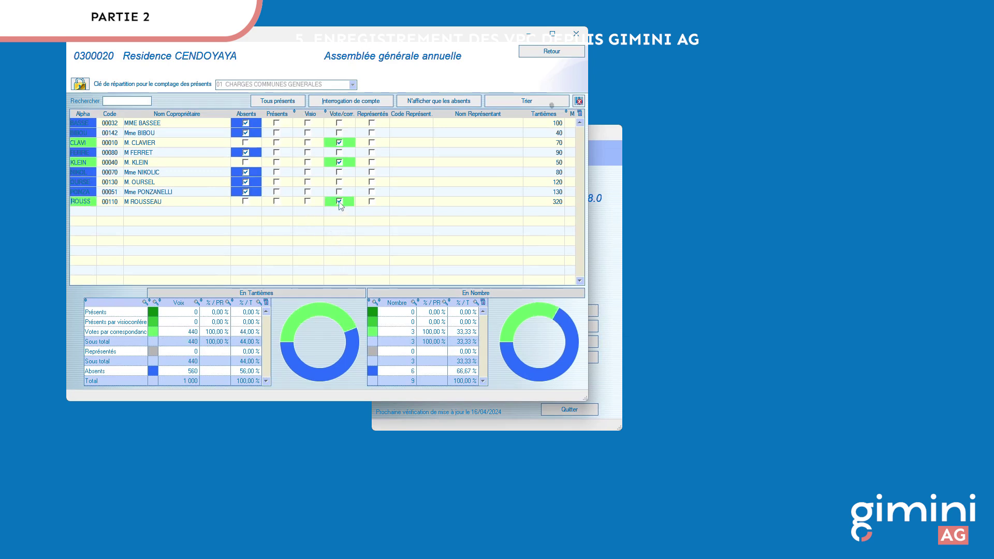
click(573, 51)
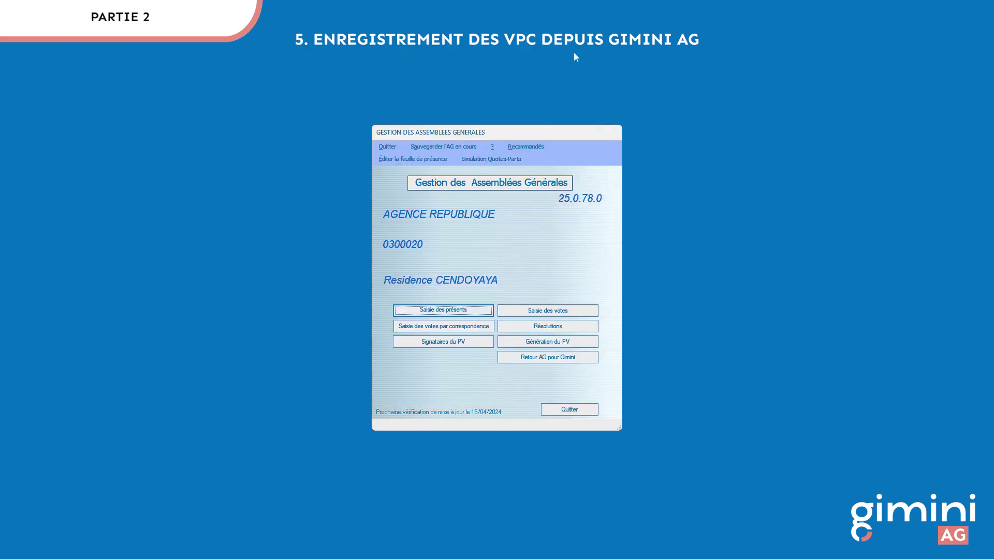
Select the last listed co-owner among the correspondence voters and display that person's ballot.
click(447, 327)
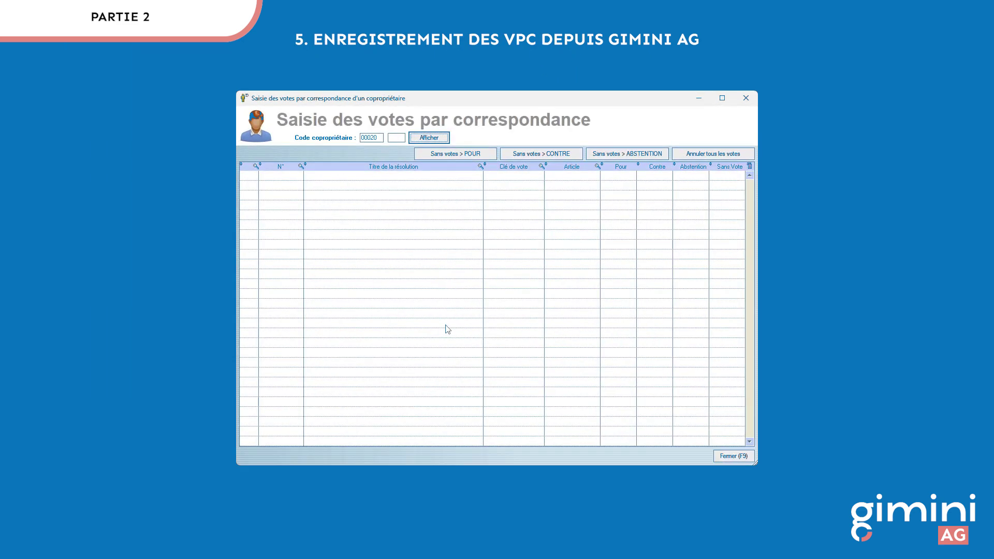
click(399, 137)
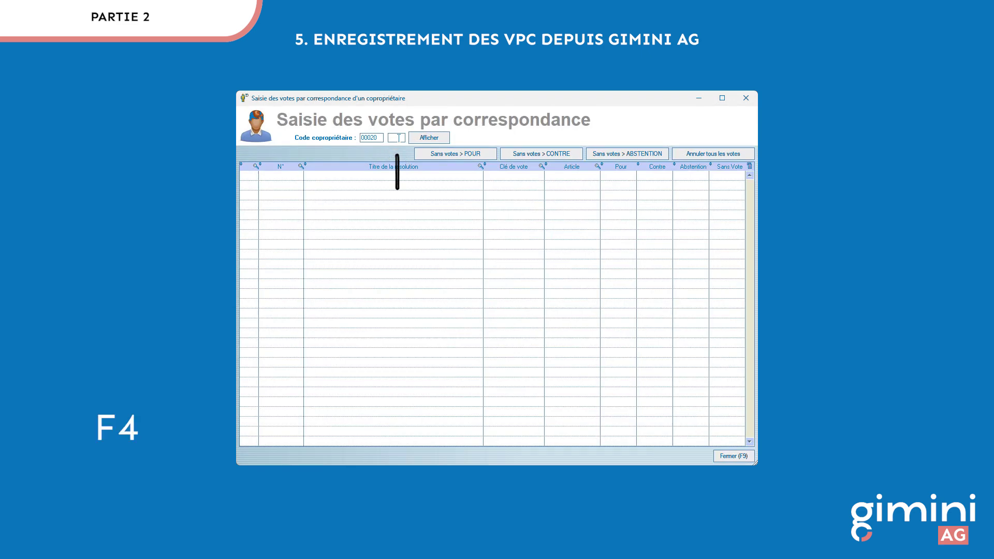
key(F4)
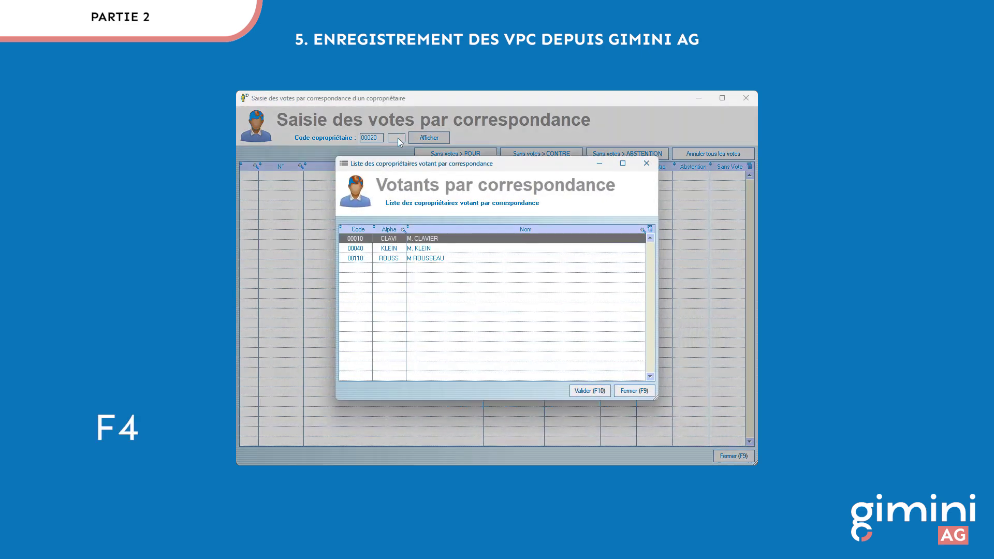
click(454, 258)
click(589, 391)
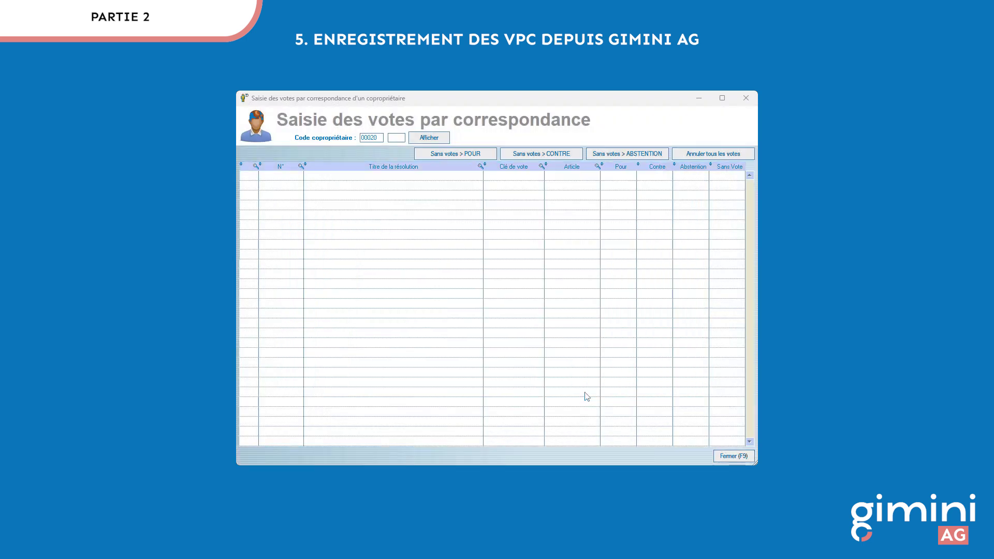
click(429, 137)
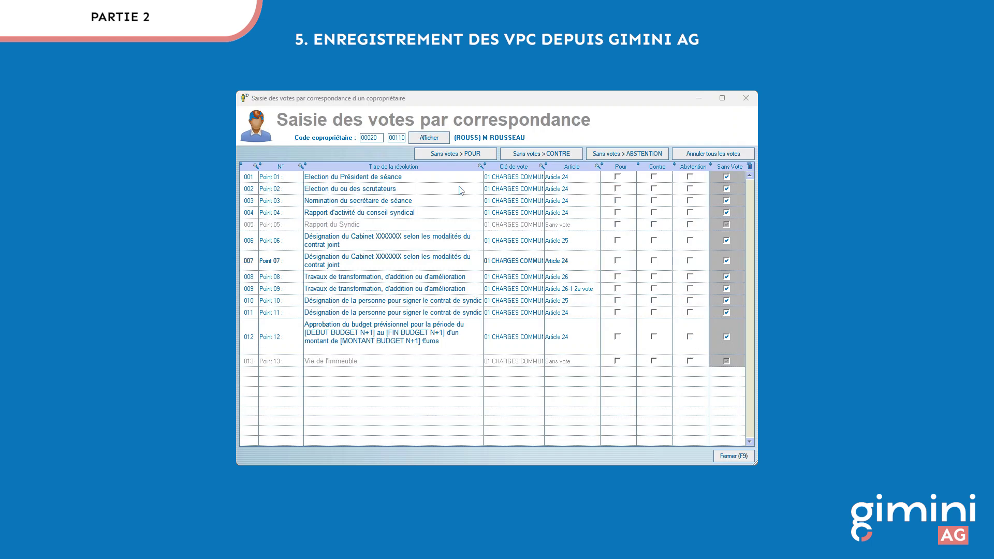
Set all unvoted resolutions to Pour, except Point 08 to Contre and Point 09 to Abstention, and close the ballot.
click(471, 154)
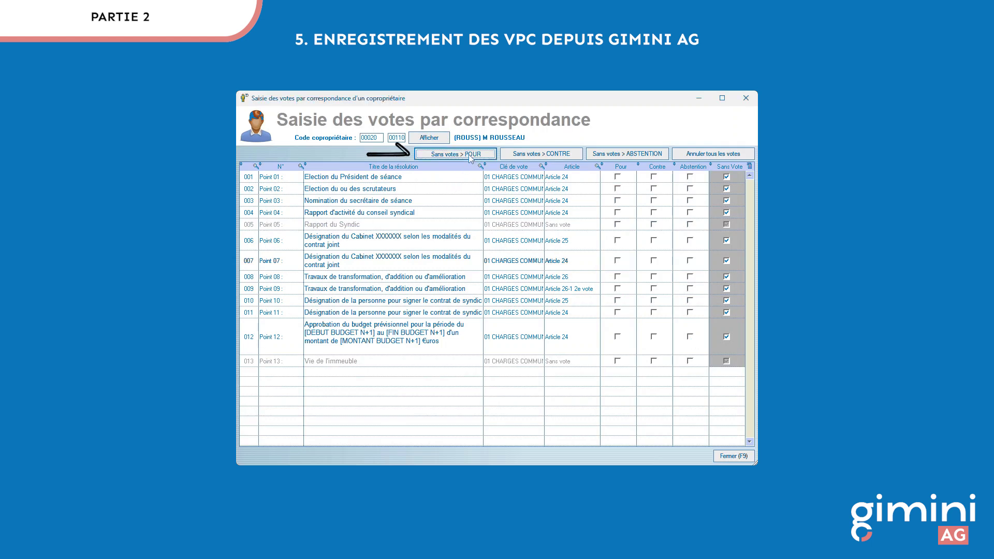
click(653, 277)
click(690, 289)
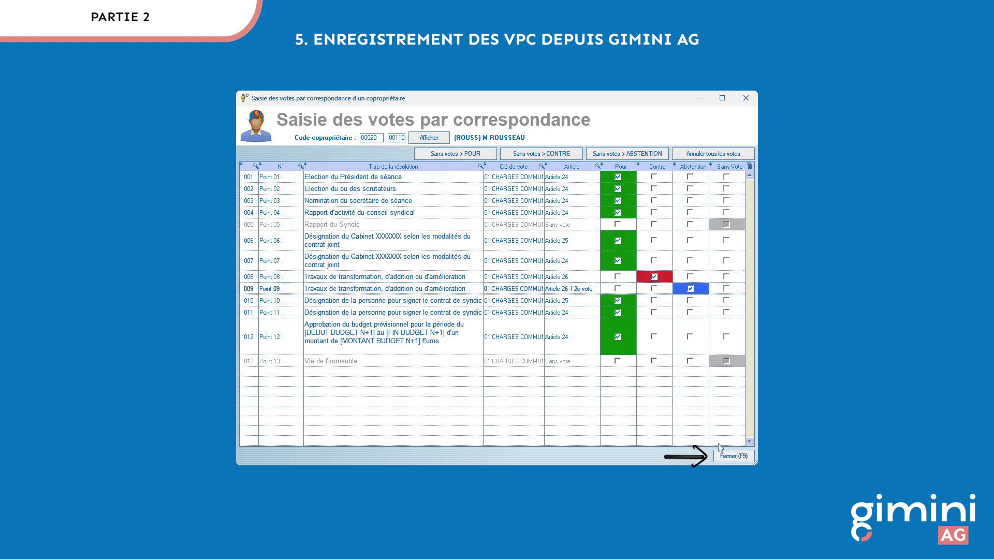
click(731, 456)
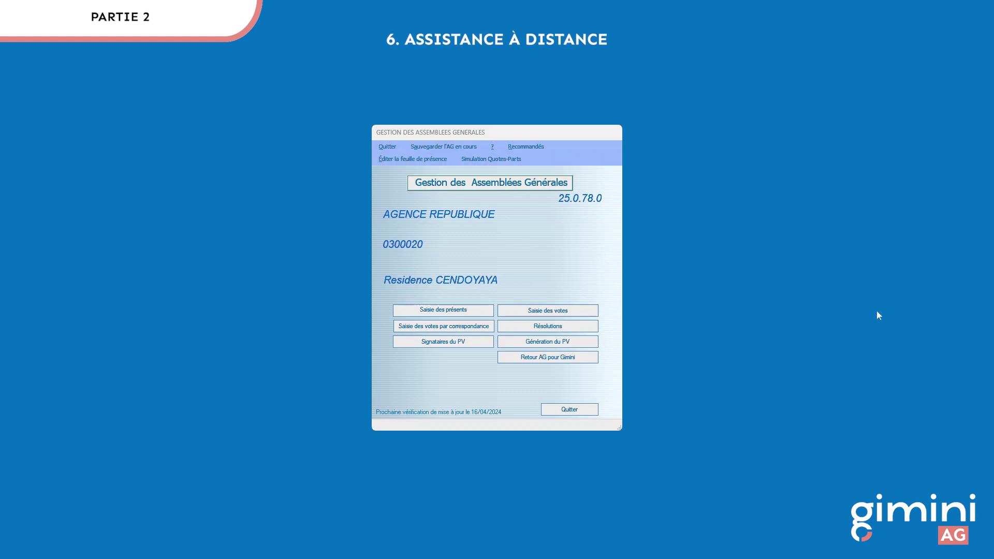
Launch the remote assistance for the assembly program.
click(493, 147)
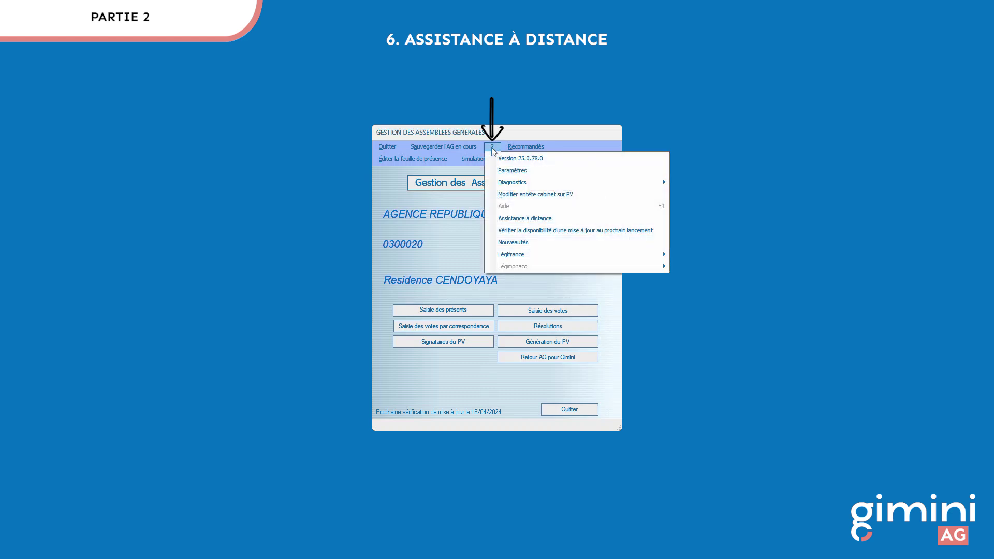
click(504, 219)
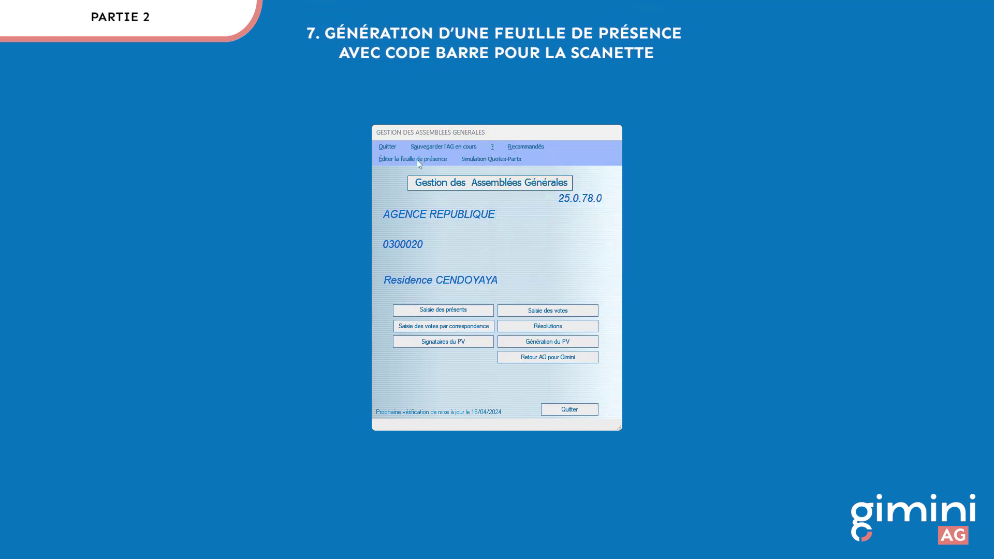
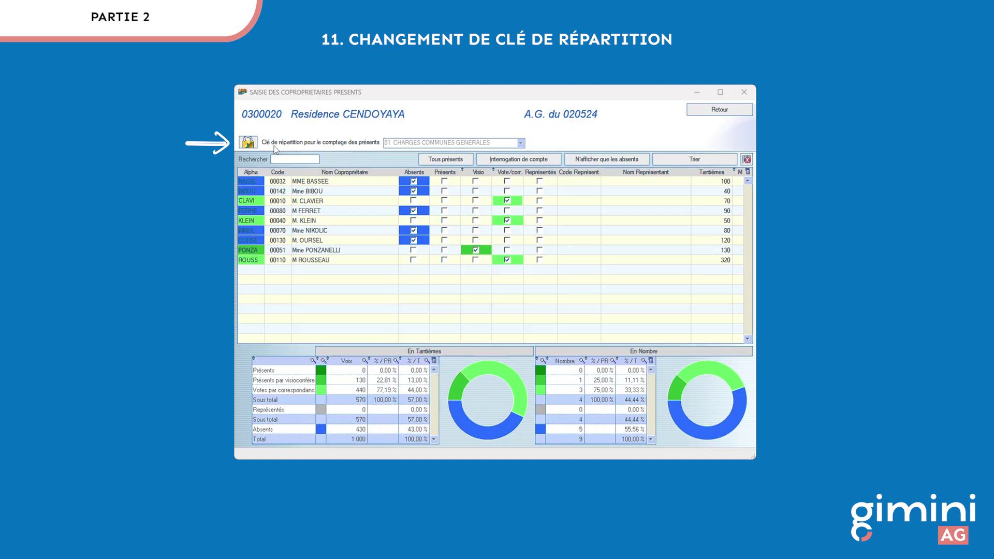
Examine the distribution keys available for the attendance count, then go to the co-owner search.
click(520, 143)
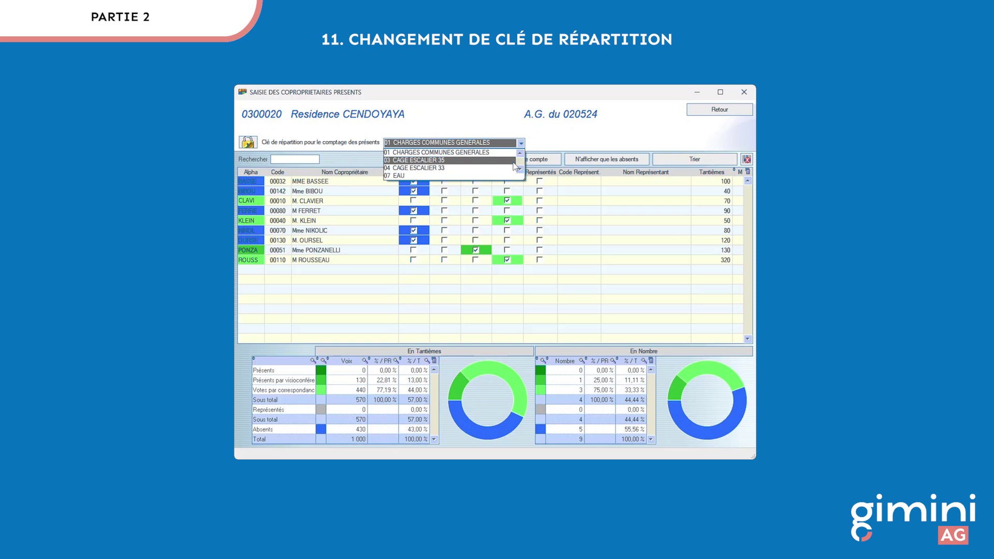
click(288, 159)
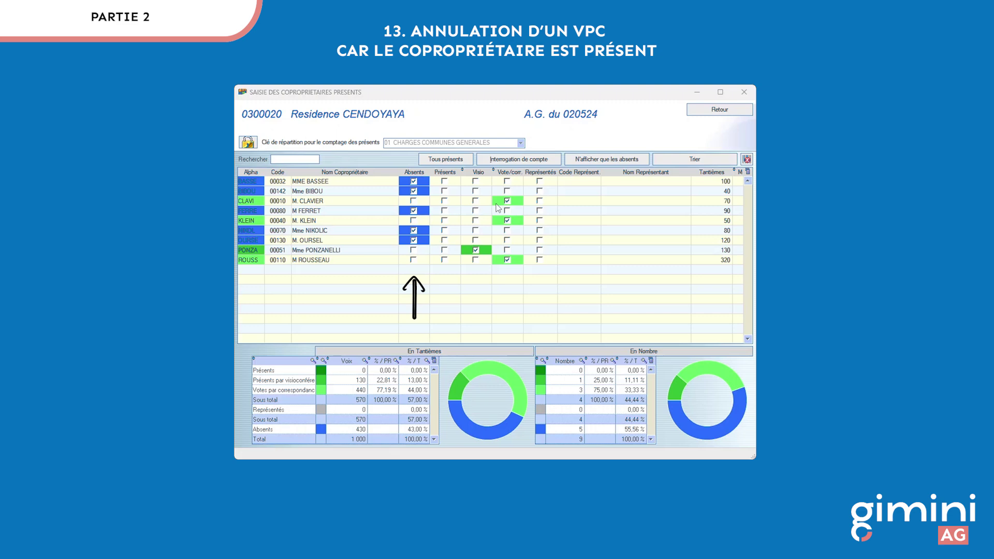
Discard the correspondence votes of the third listed co-owner by setting that person absent, and mark the same co-owner present.
click(413, 201)
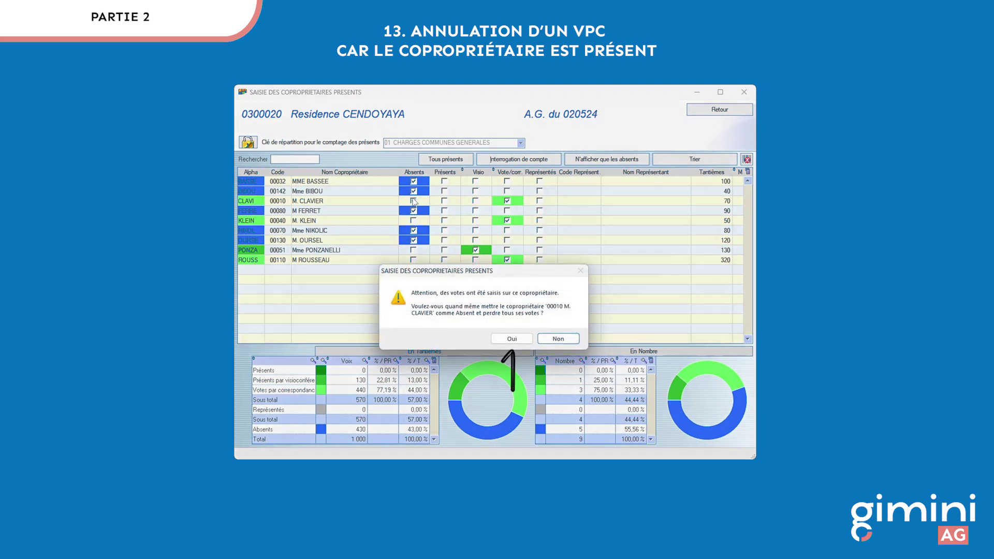
click(512, 340)
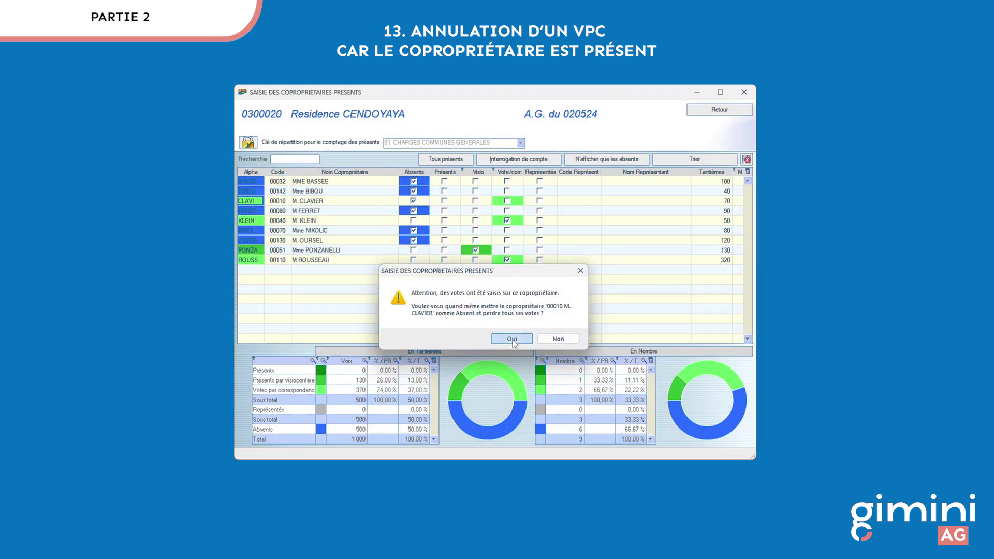
click(444, 201)
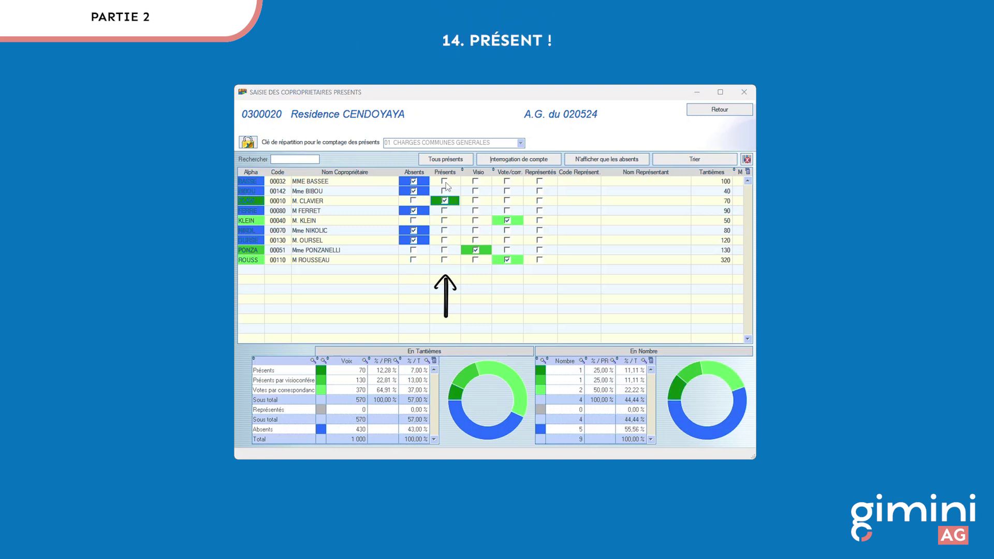
Mark the first, second and fourth listed co-owners as present.
click(445, 182)
click(445, 191)
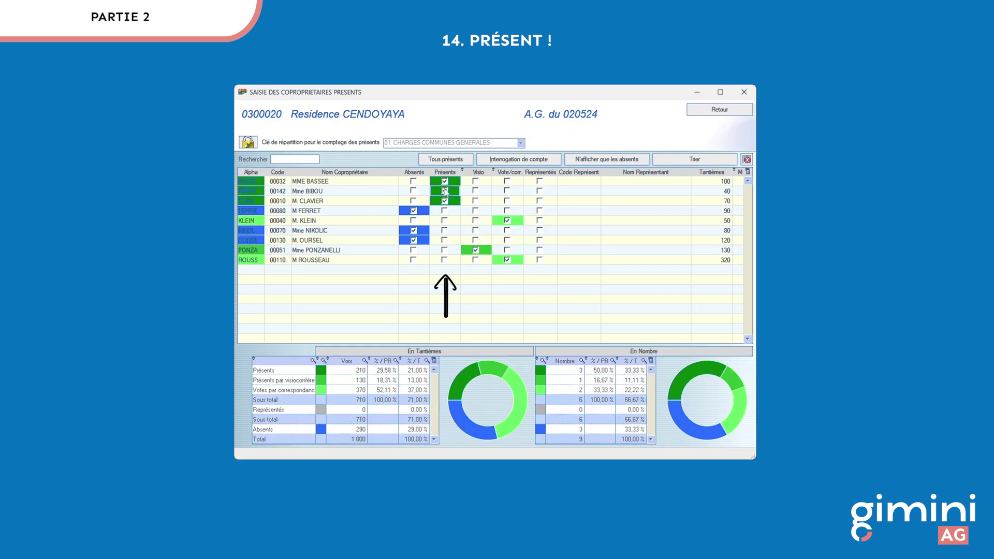
click(444, 211)
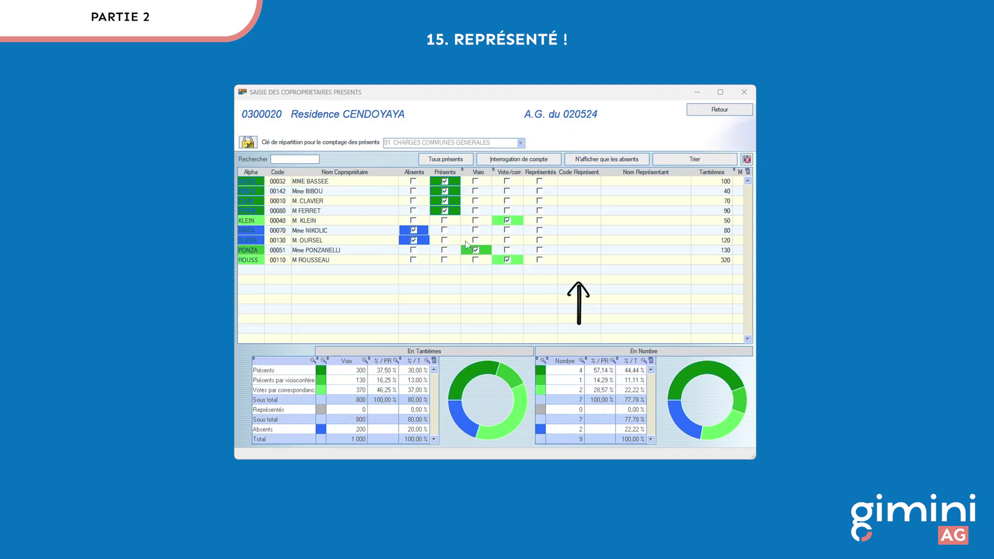
Assign the second candidate in the representative search to the absent co-owner holding 120 tantièmes, and reset that co-owner to absent.
click(583, 241)
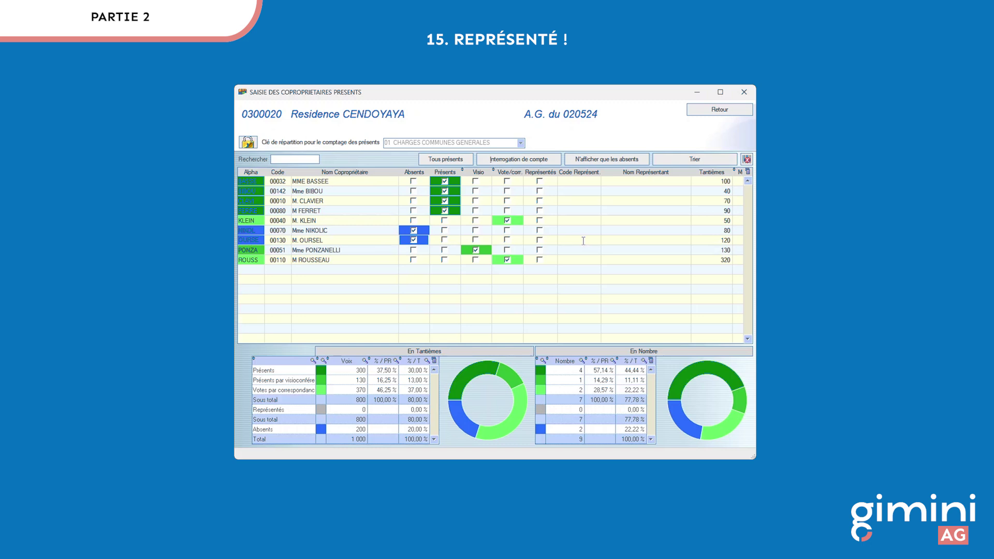
key(F4)
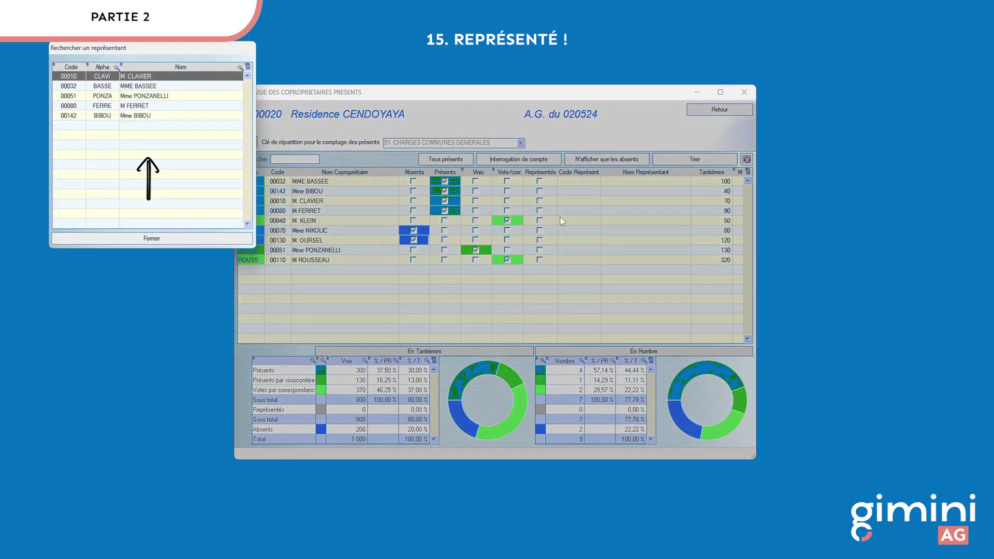
click(163, 86)
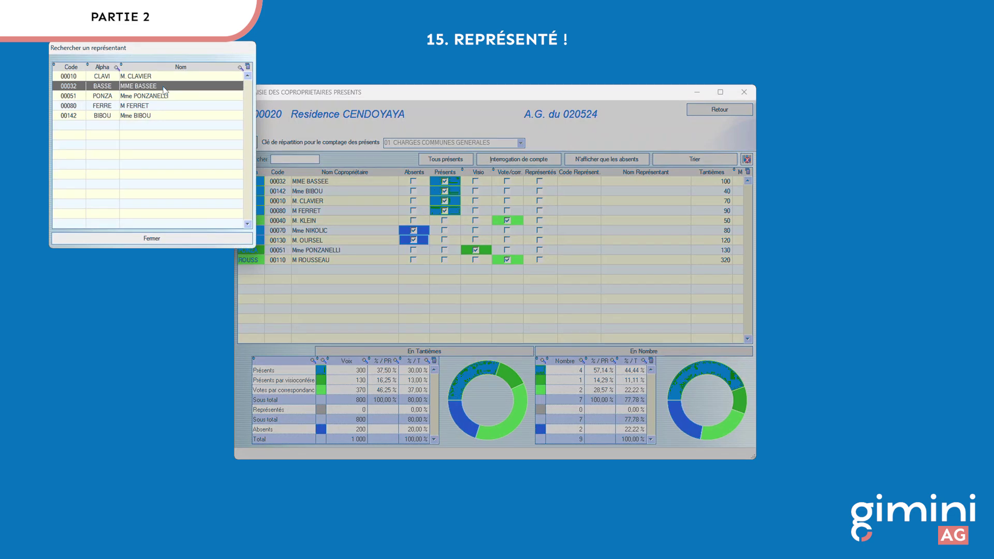
double_click(163, 87)
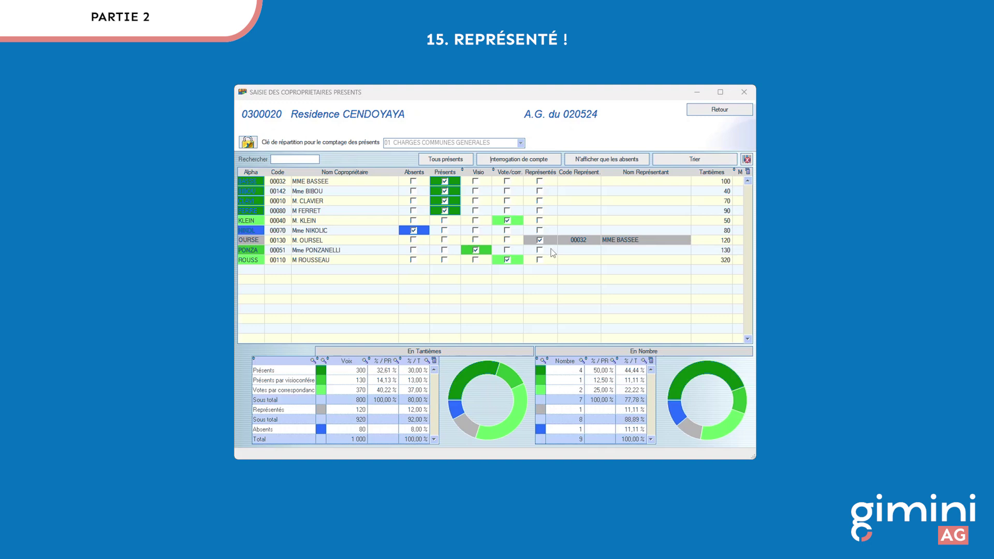
click(413, 240)
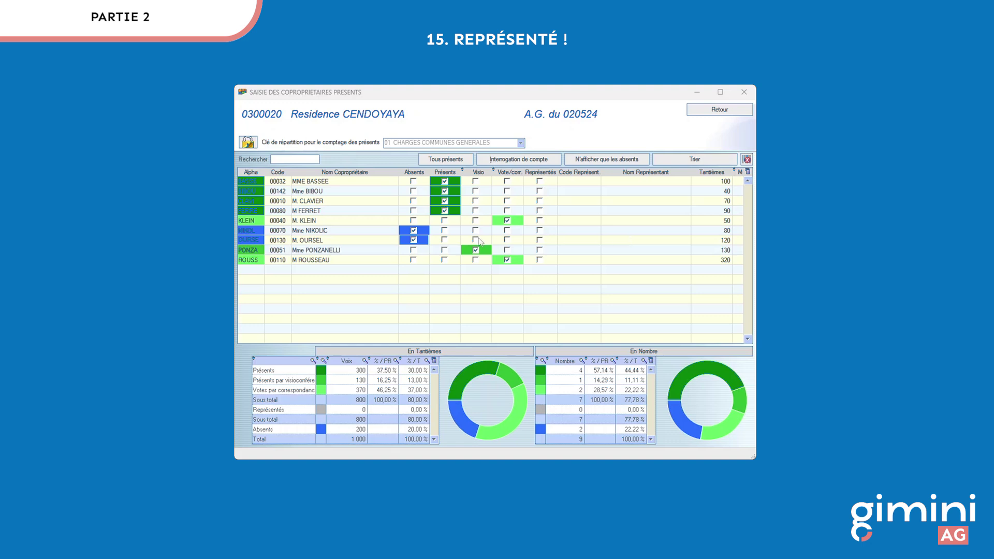
Enter an outside representative's name for the absent co-owner holding 120 tantièmes and mark that co-owner as represented.
click(625, 242)
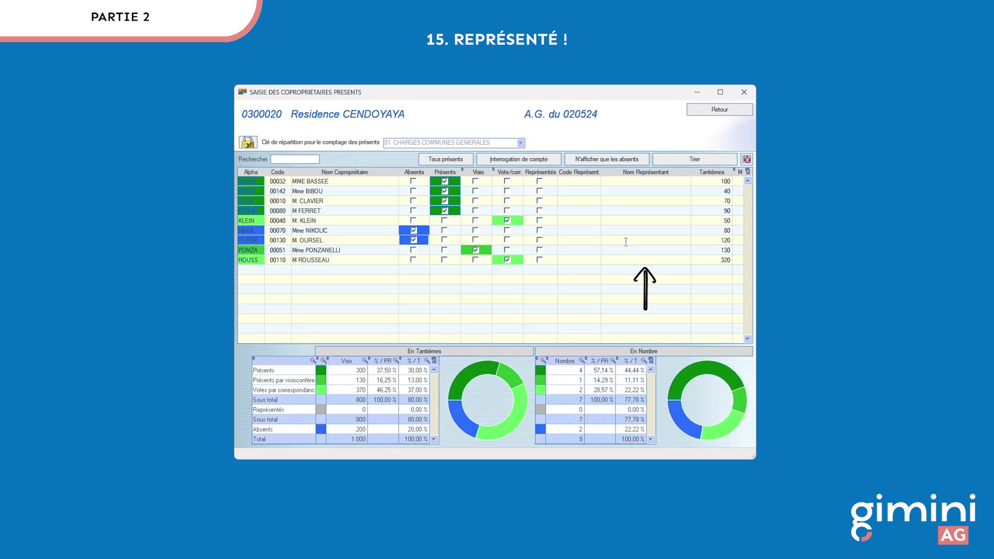
text(MME POUET)
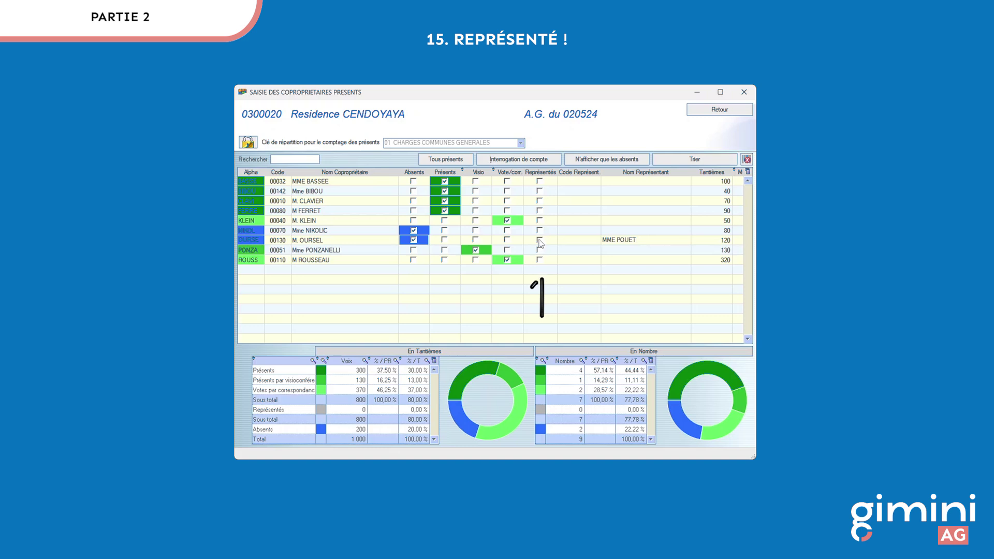
click(540, 240)
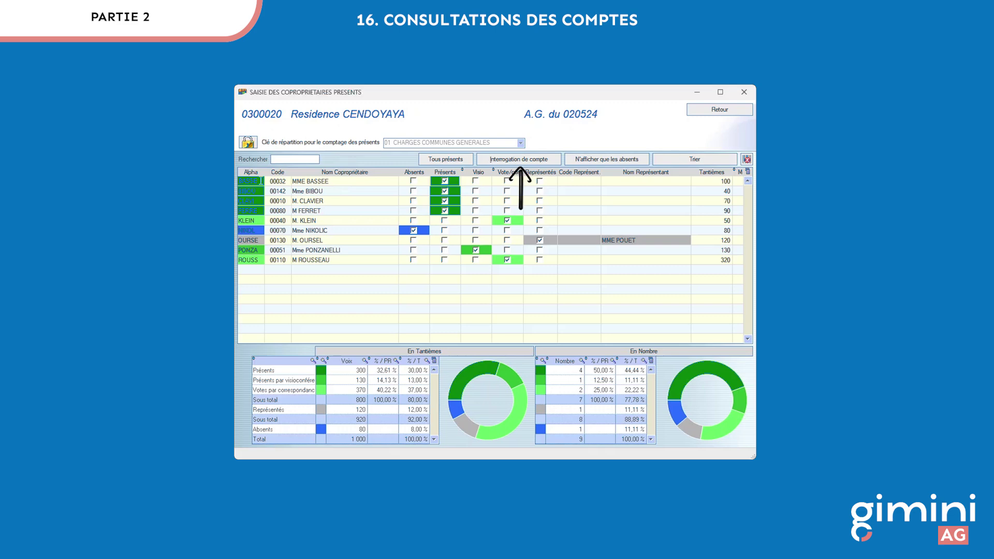
Consult the account statement of the first listed co-owner and close it.
click(520, 160)
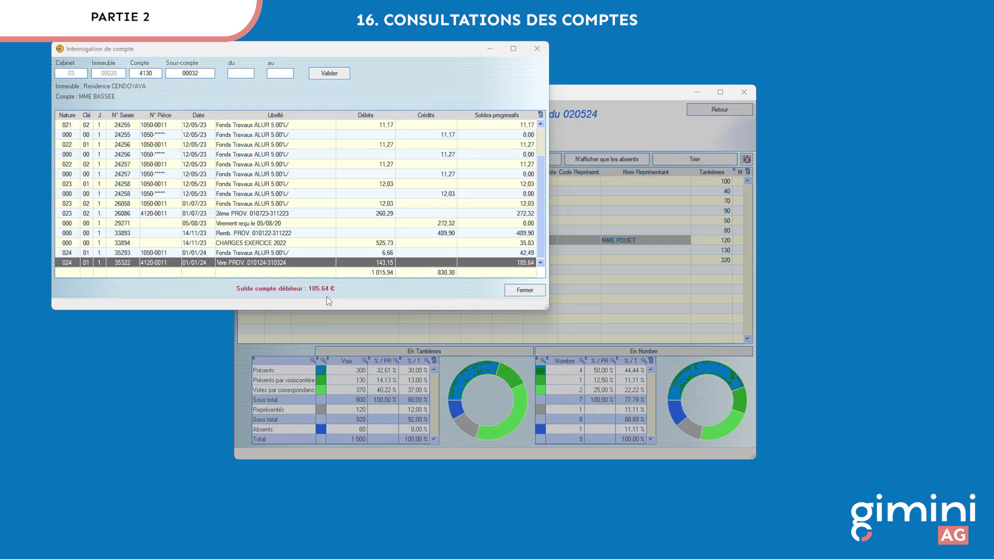
click(528, 291)
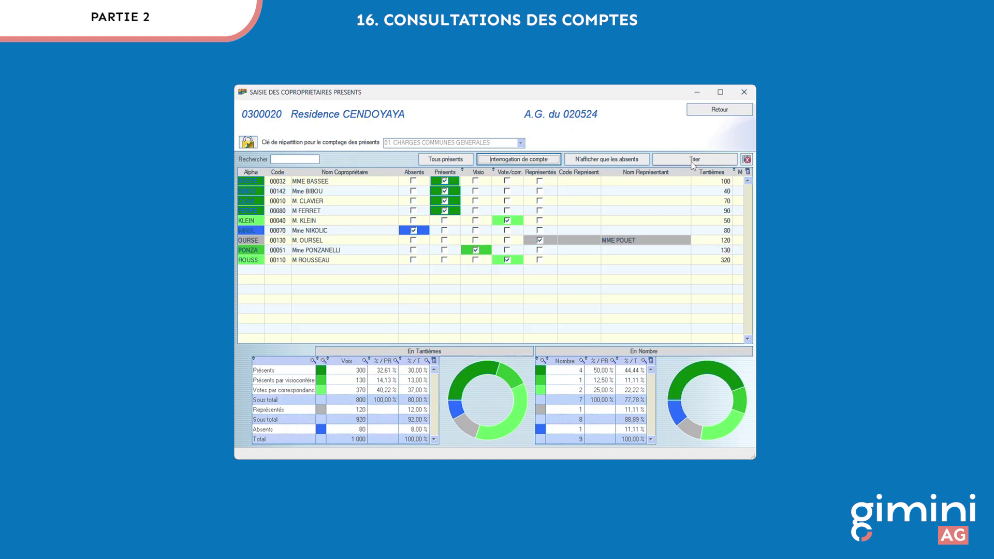
click(749, 164)
click(748, 161)
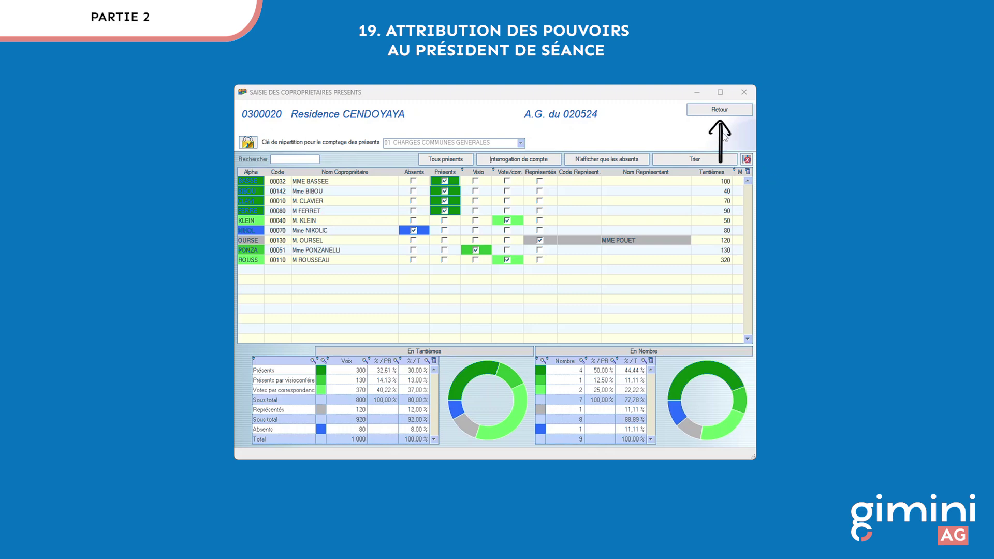
Leave the attendance entry and go to the entry of votes for the assembly.
click(720, 109)
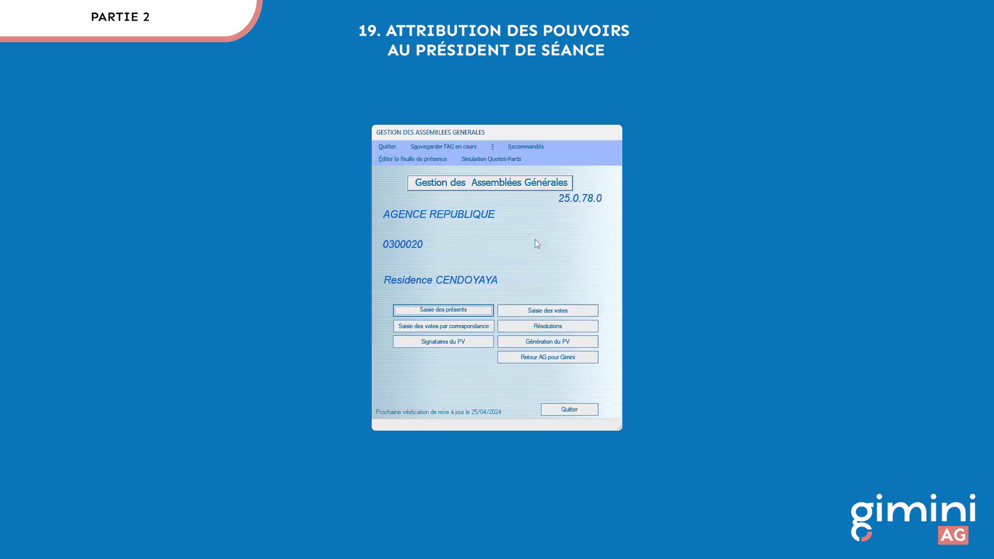
click(578, 312)
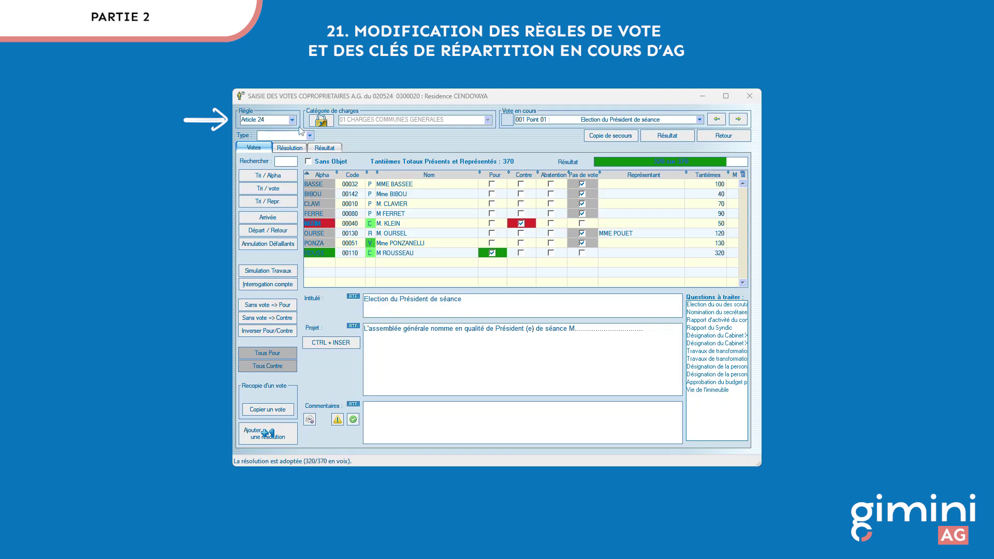
Examine the voting rules available for Point 01, and unlock its charge category to view the distribution keys.
click(292, 120)
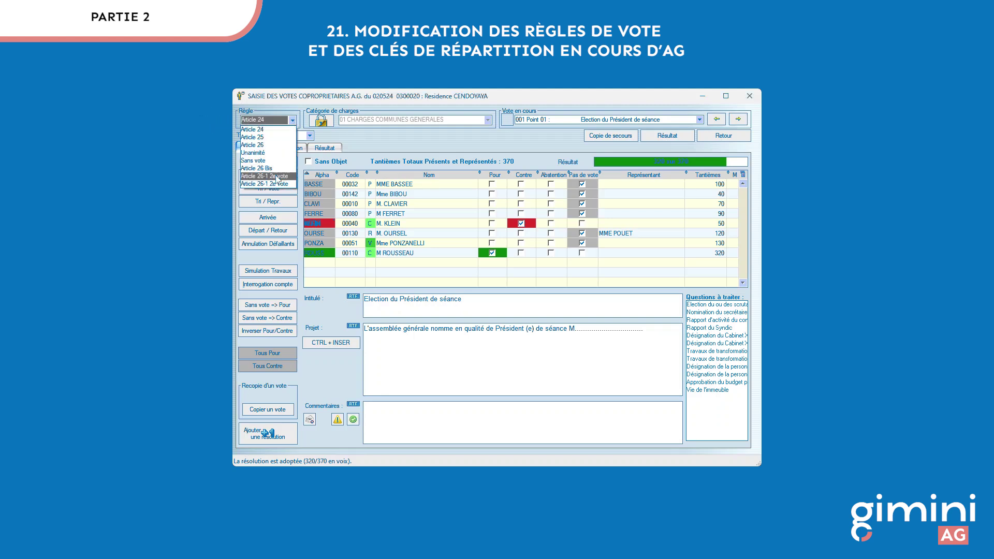
click(381, 135)
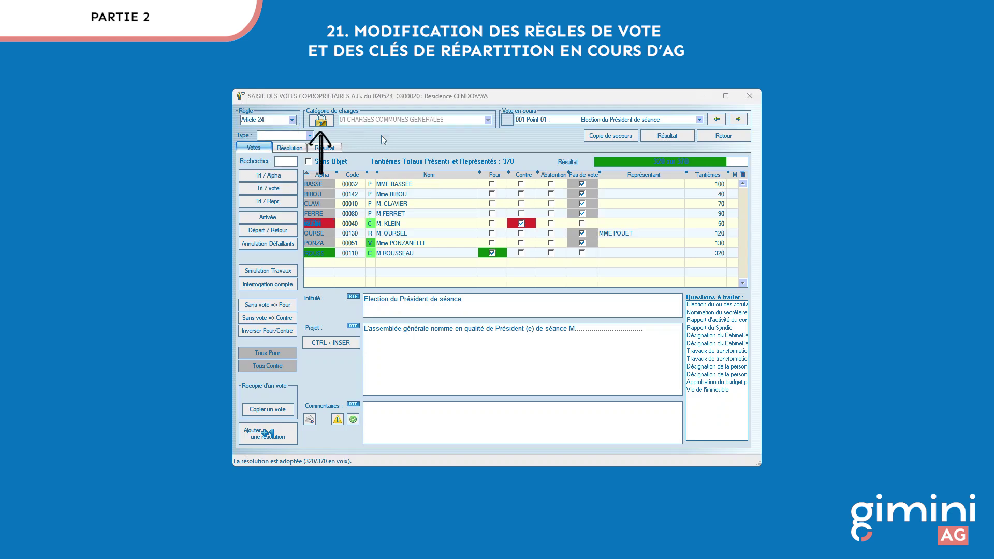
click(322, 122)
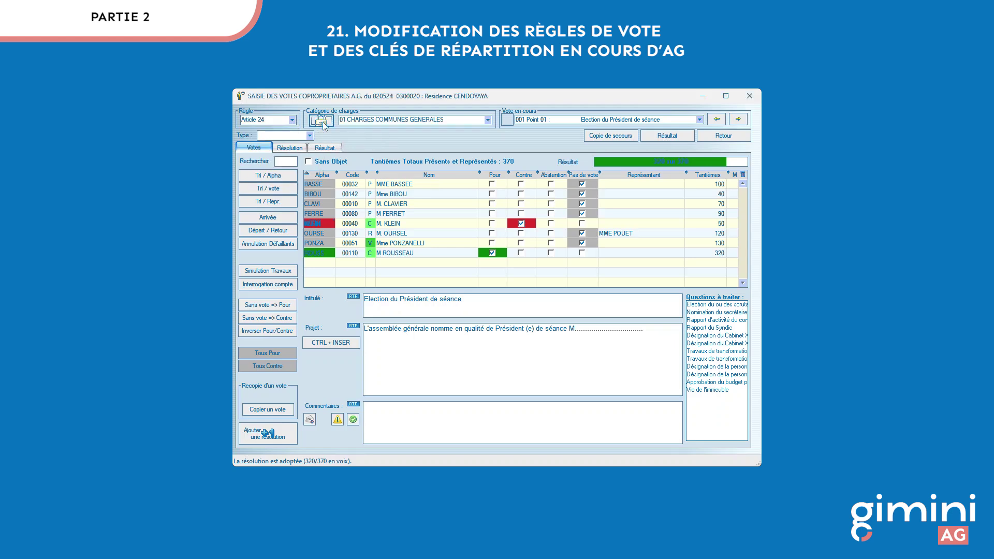
click(487, 120)
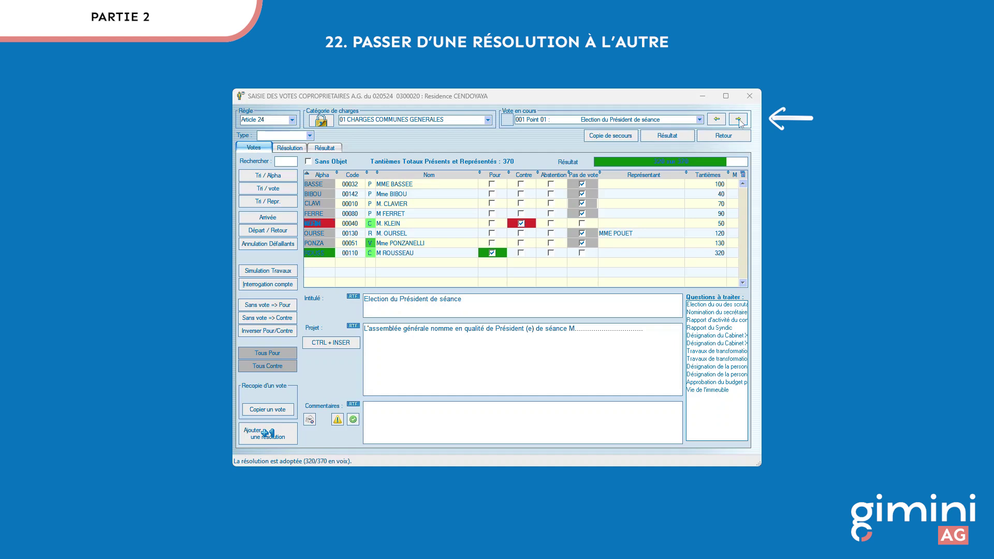
Display the Point 09 resolution on transformation works, and select Point 13, Vie de l'Immeuble, among the resolutions.
click(700, 121)
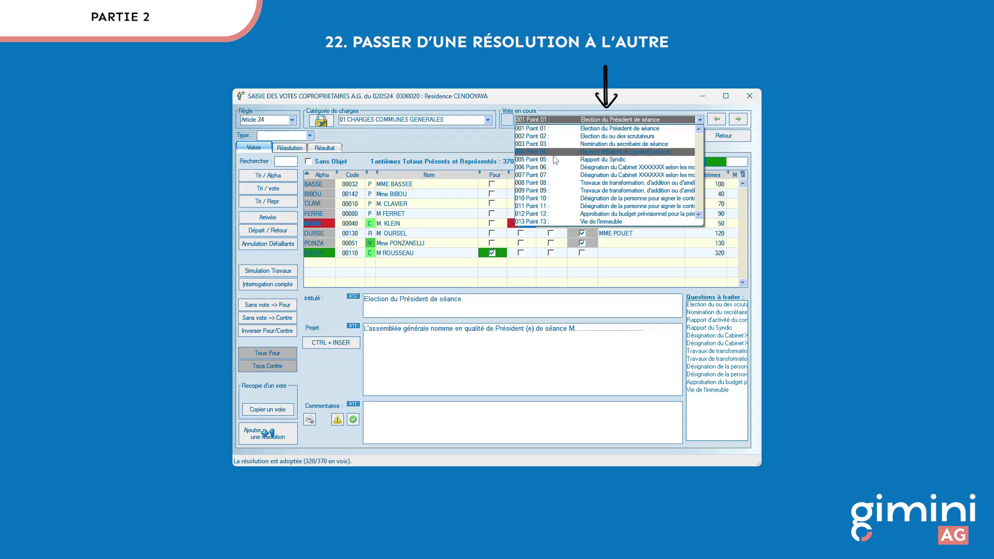
click(554, 192)
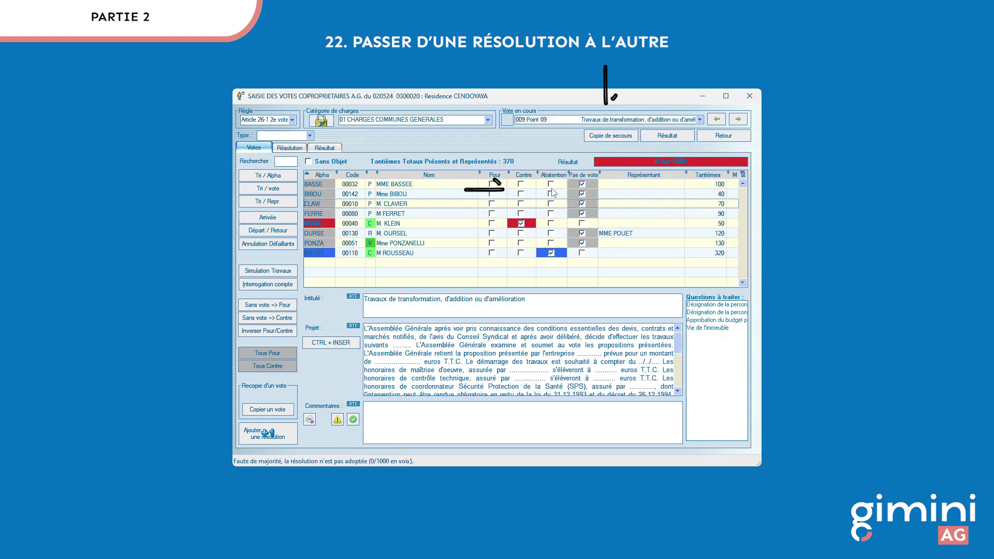
click(699, 120)
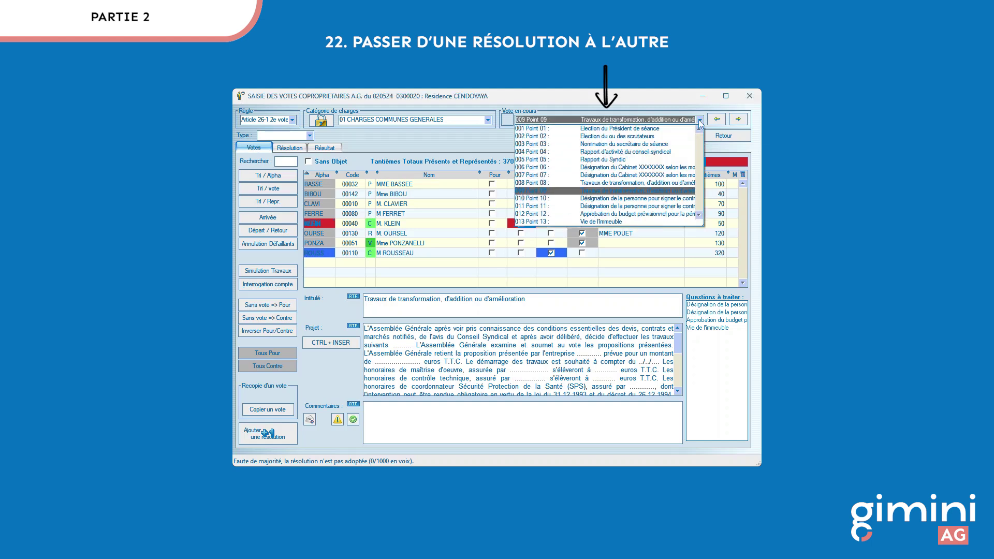
click(699, 121)
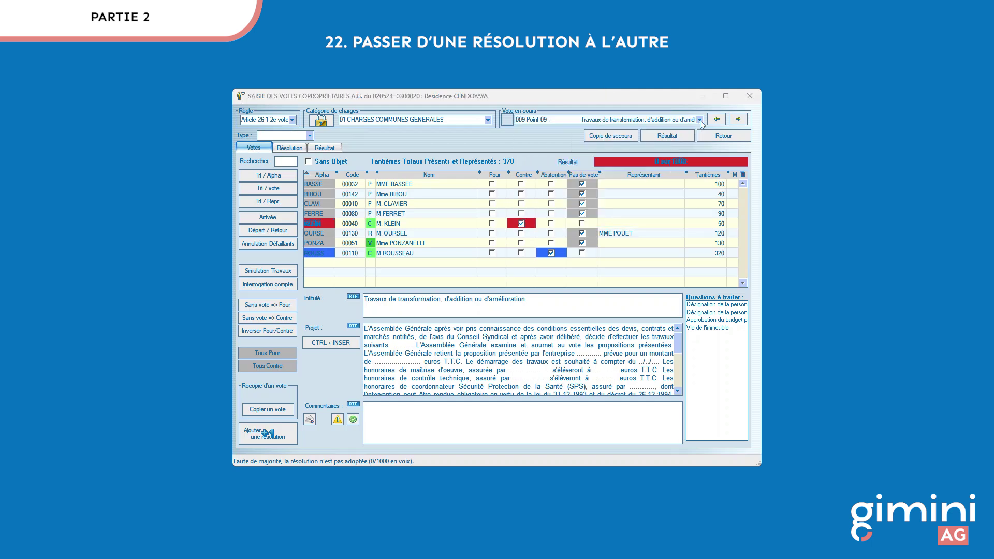
click(700, 121)
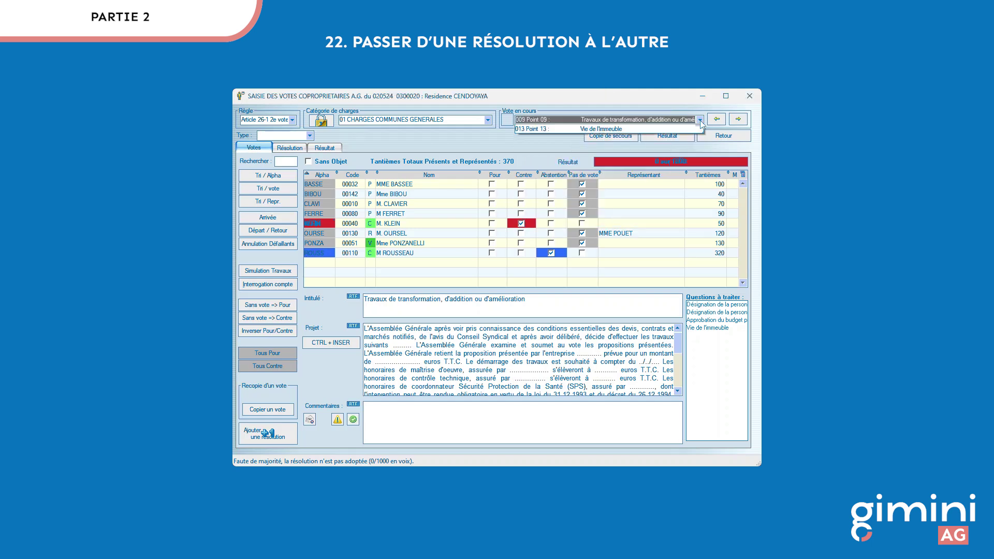
click(620, 133)
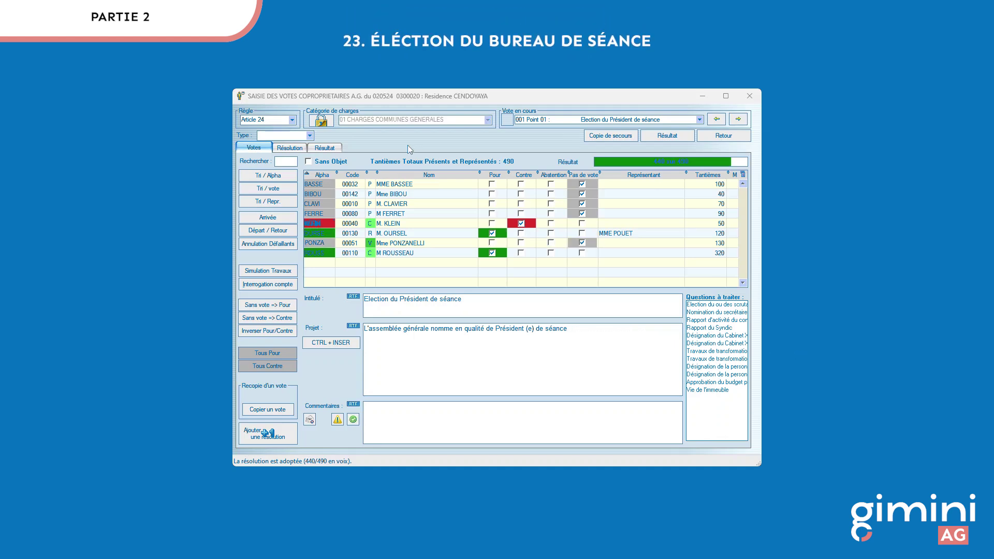
Set the type of the Point 01 resolution to Bureau de séance with the role Président.
click(310, 135)
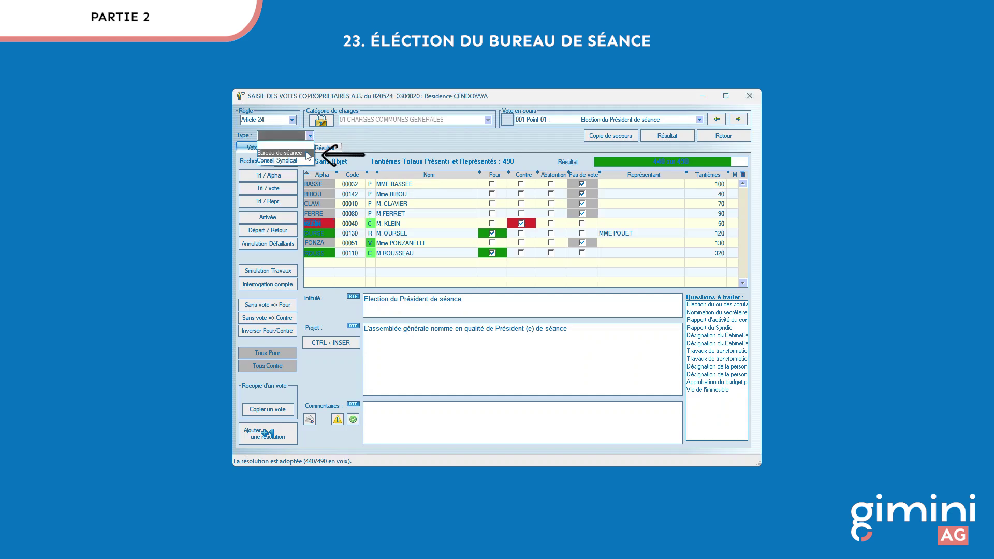
click(308, 155)
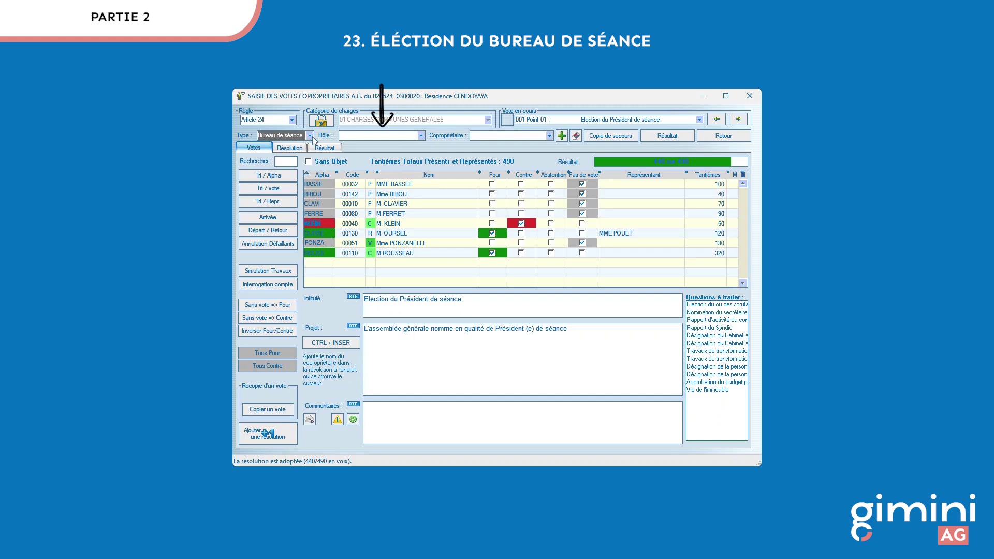
click(421, 136)
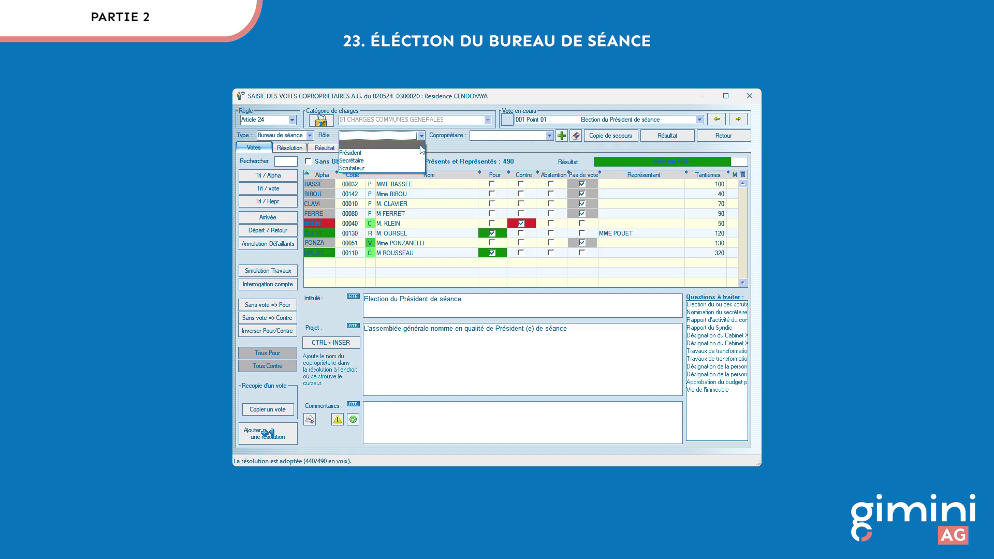
click(378, 152)
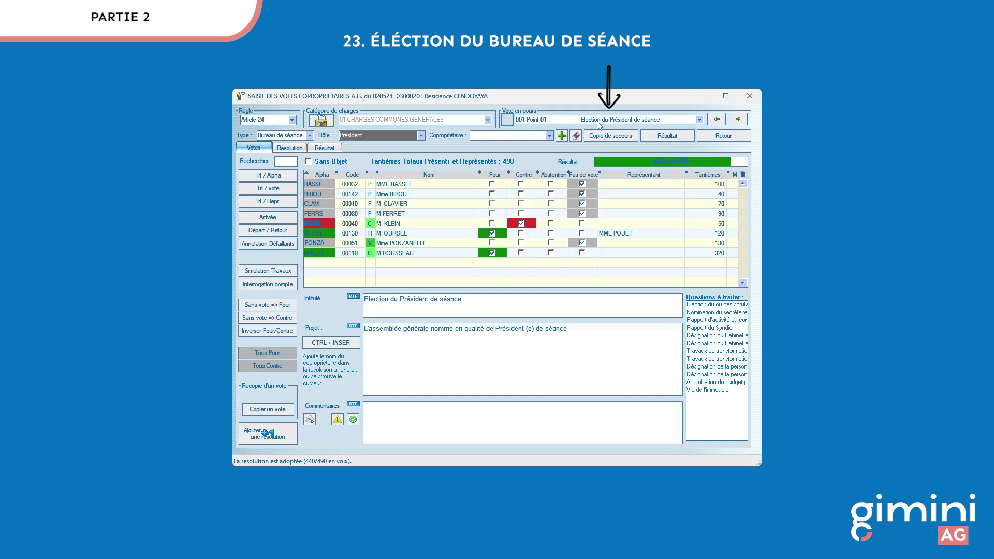
Designate the co-owner listed just below the agency as Président for the Point 01 resolution.
click(548, 136)
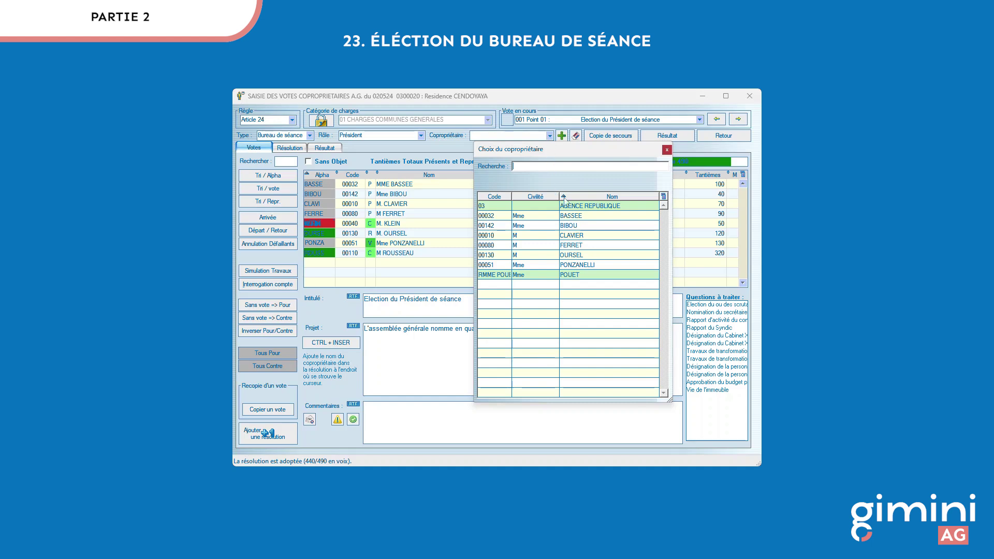
click(596, 216)
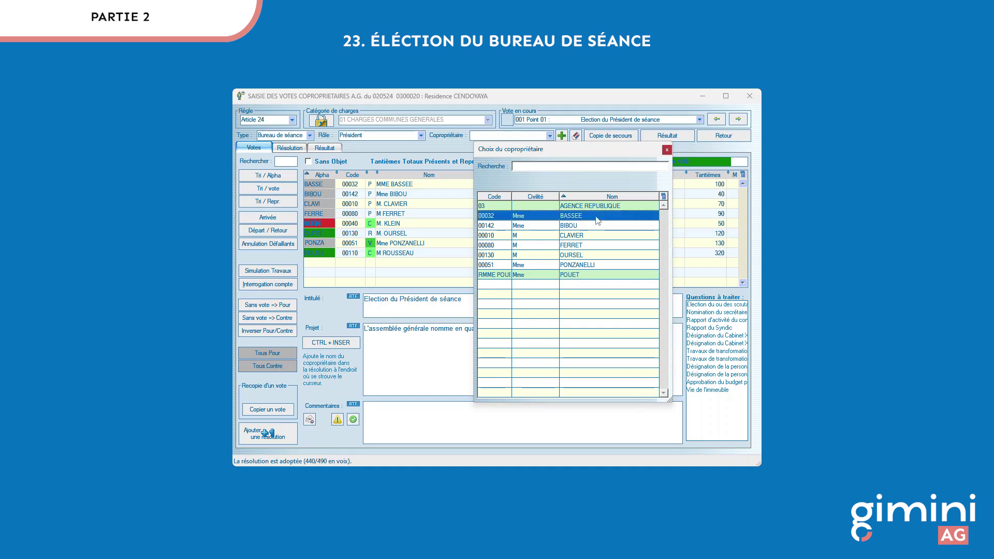
double_click(598, 218)
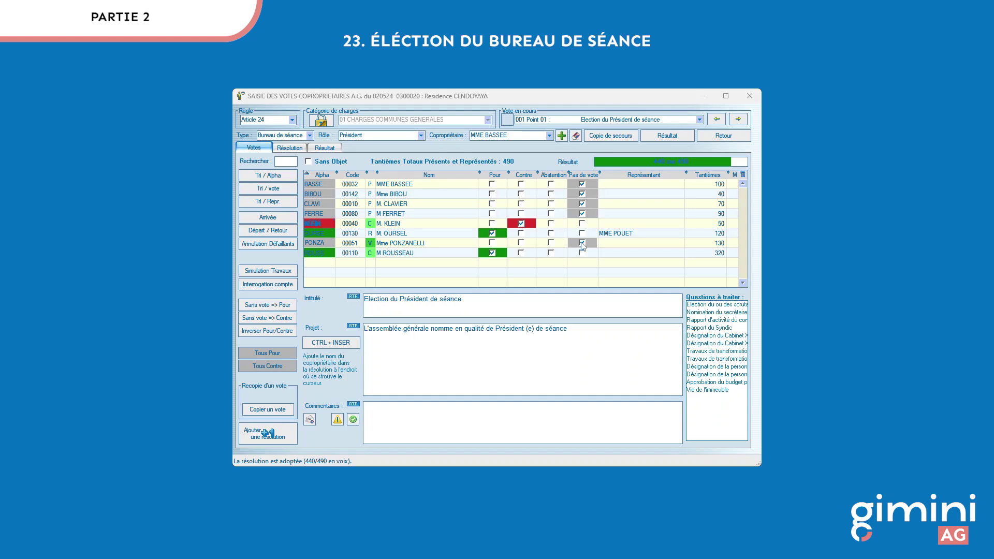
Assign a Pour vote on the Point 01 resolution to all co-owners without a vote.
click(285, 309)
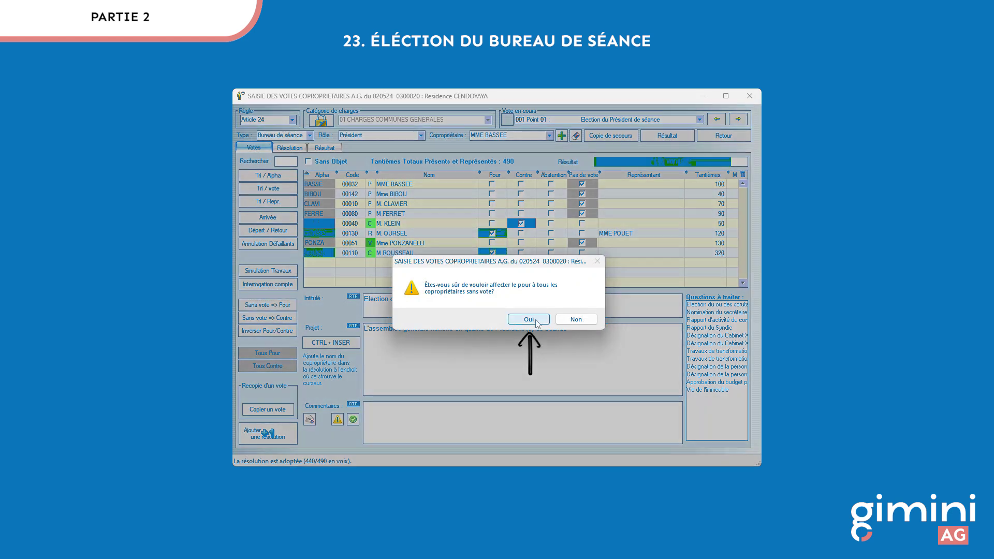
click(538, 321)
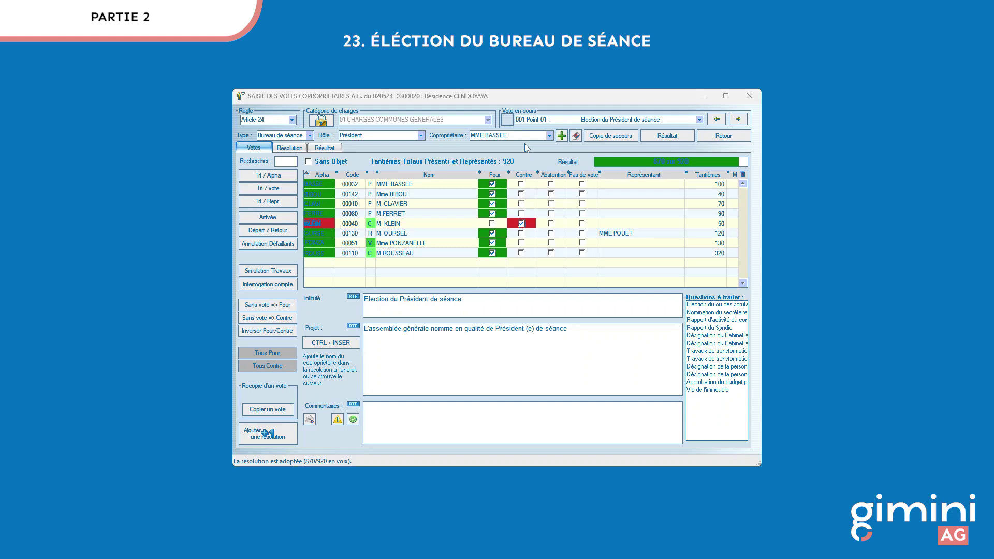
Insert the designated Président's name at the end of Point 01's draft text, and advance to Point 02 on electing scrutateurs.
click(572, 330)
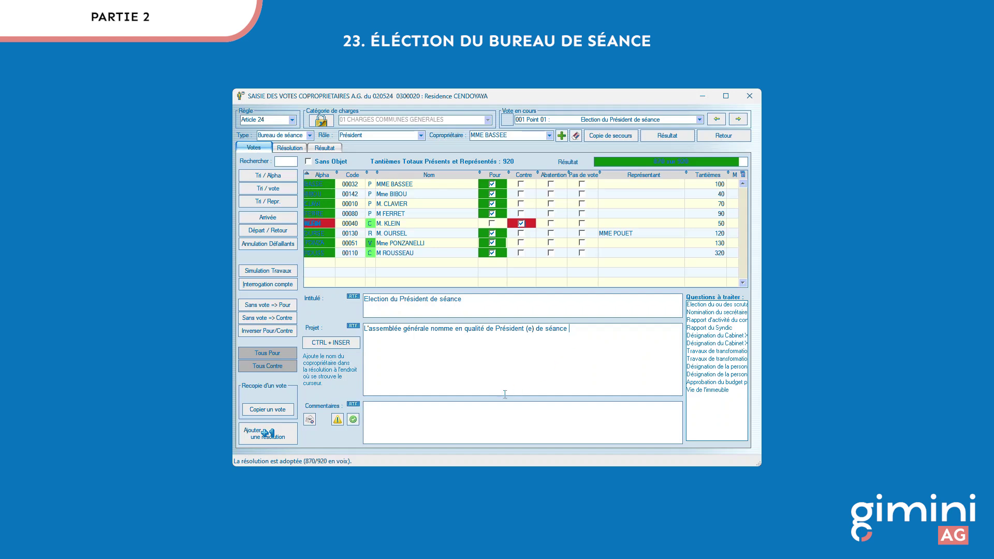
click(327, 344)
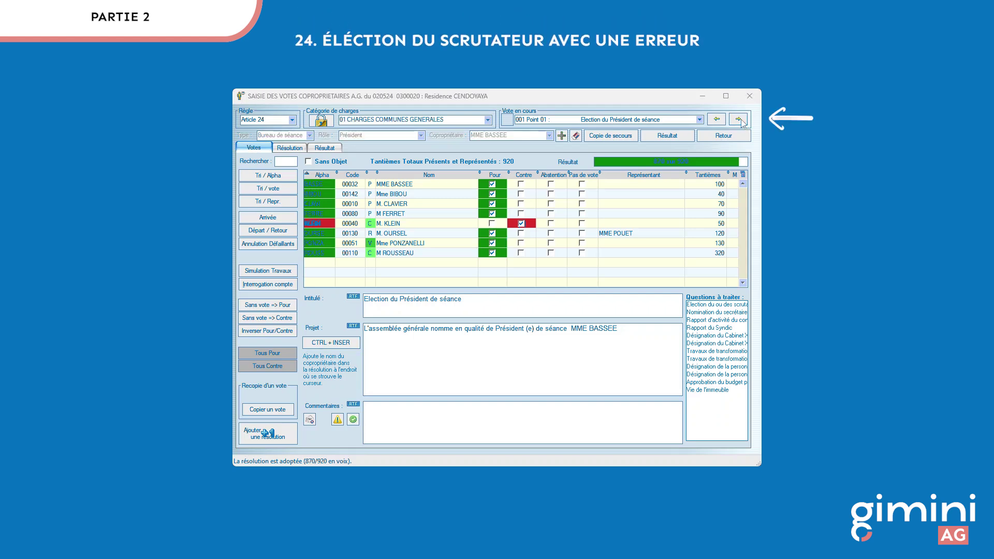
click(740, 121)
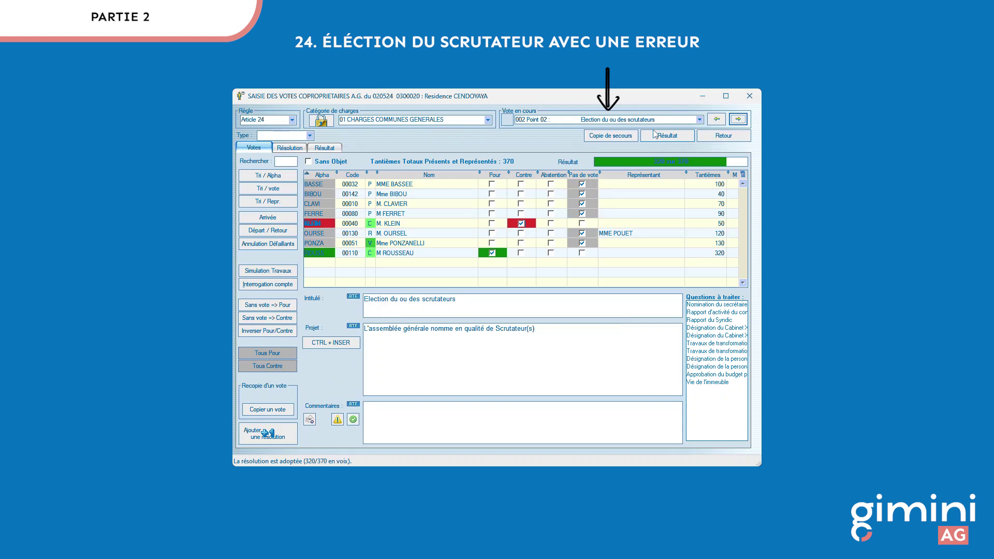
Set the type of the Point 02 resolution to Bureau de séance with the role Scrutateur.
click(309, 135)
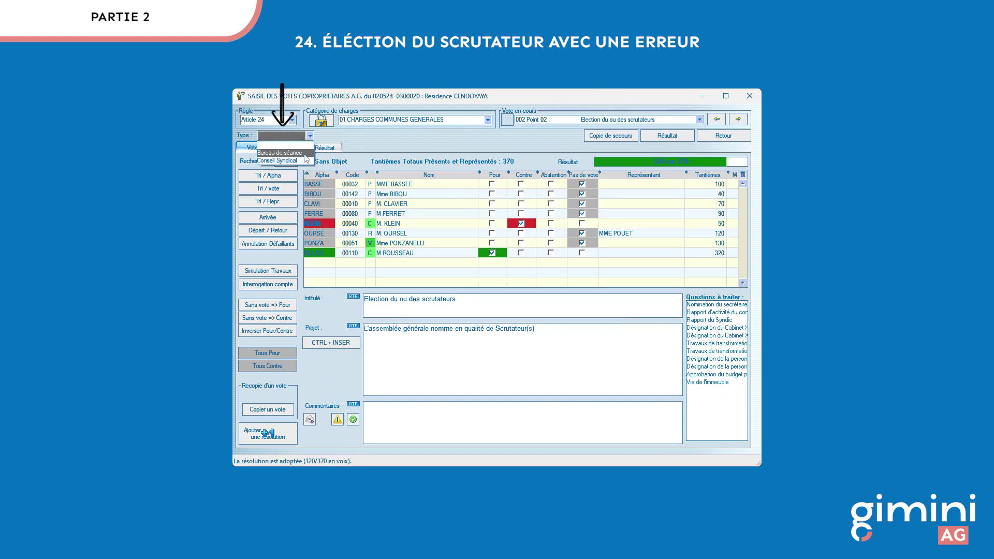
click(306, 153)
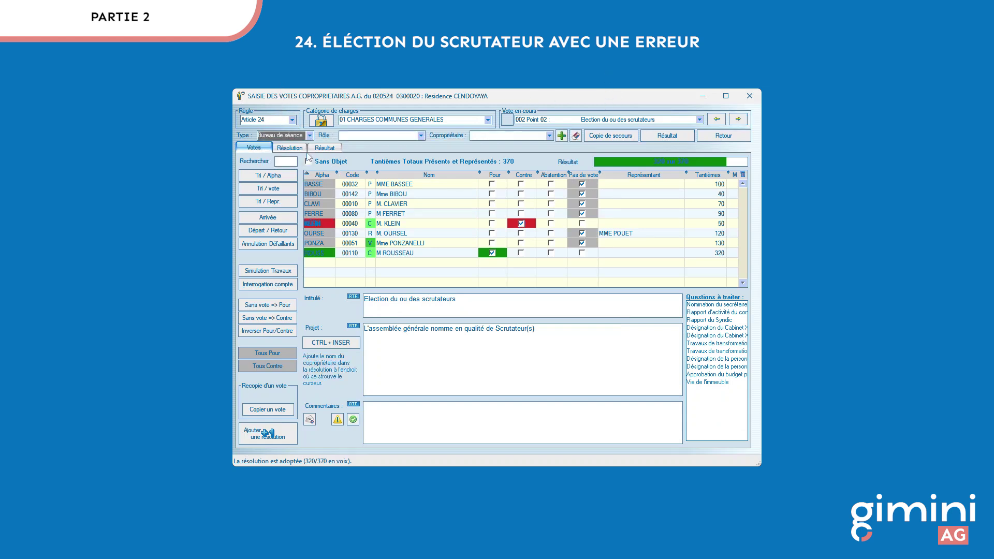
click(422, 136)
click(388, 165)
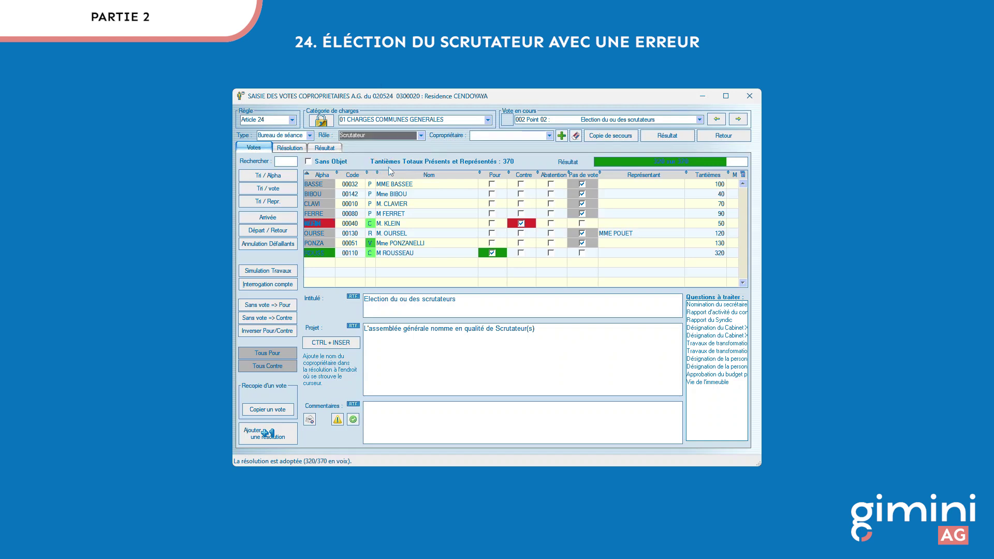
Designate the co-owner holding 90 tantièmes as Scrutateur for Point 02, and insert that name at the end of the draft text.
click(549, 136)
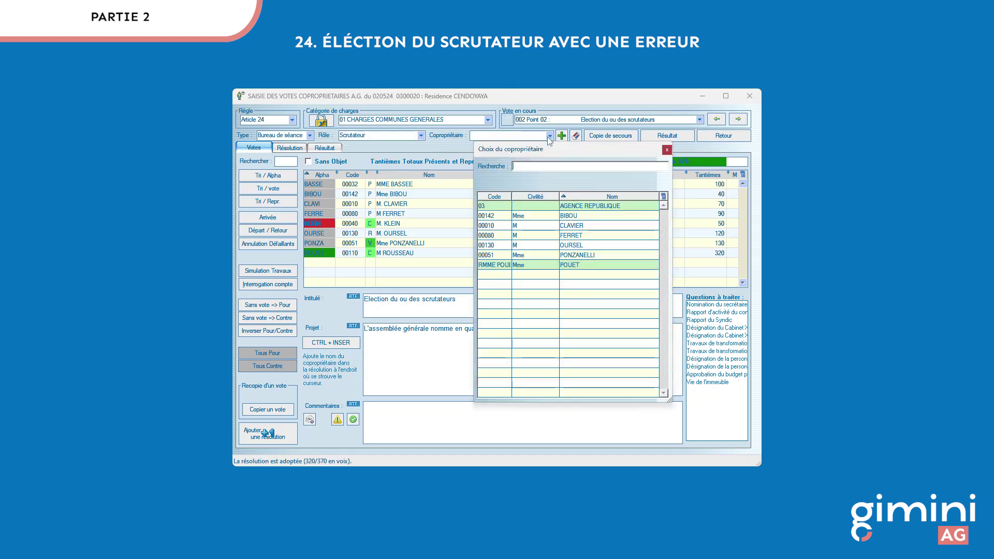
double_click(586, 235)
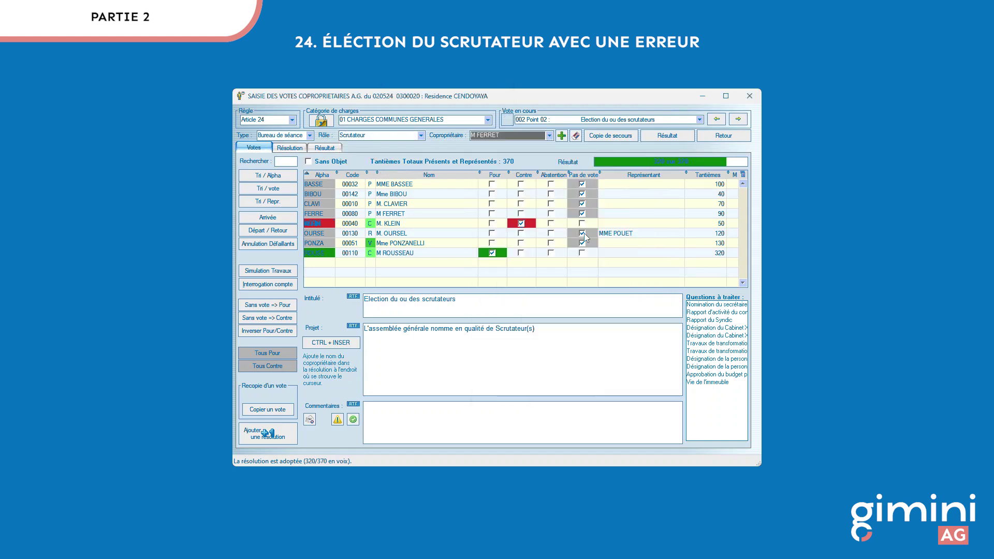
click(544, 329)
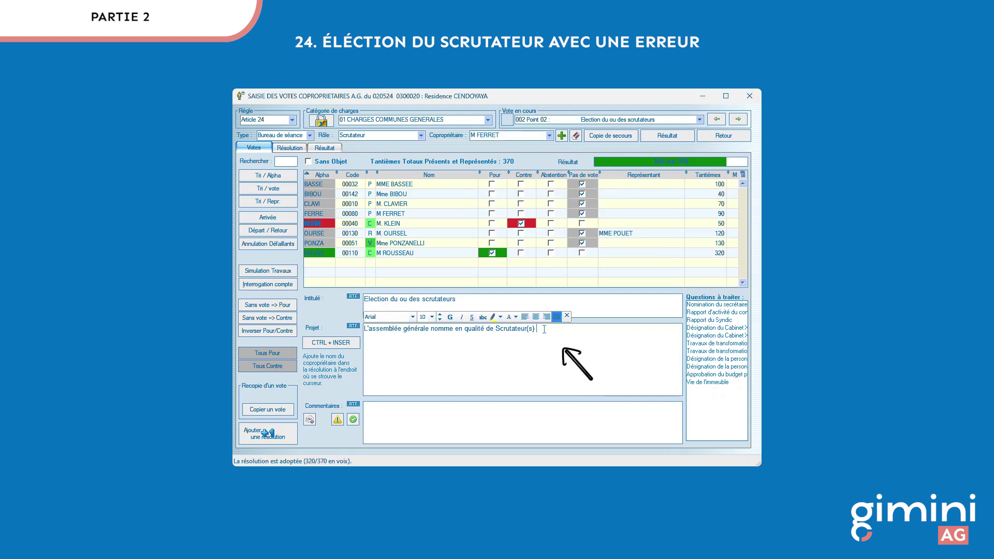
click(331, 344)
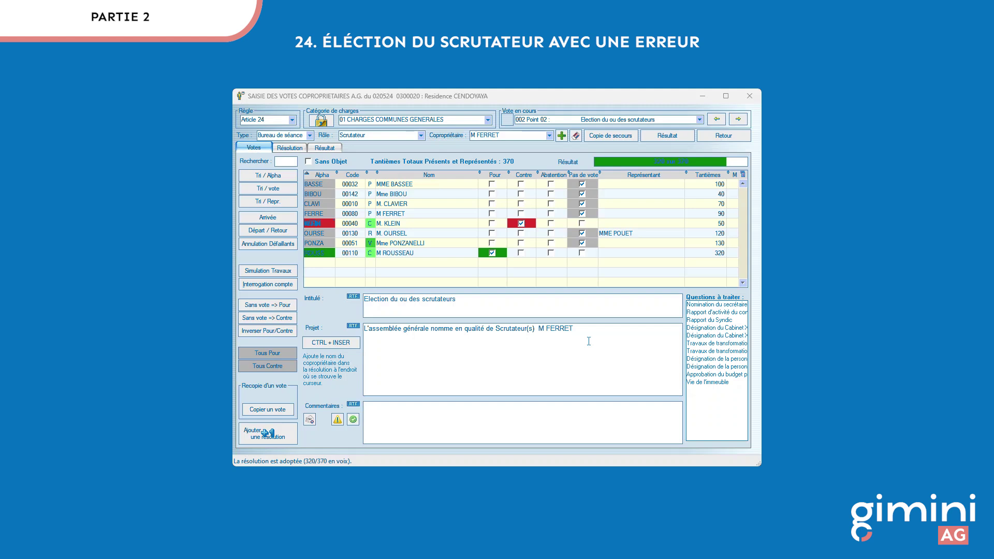
Remove the Scrutateur designation from Point 02, and delete the inserted name from the draft text.
click(576, 136)
click(529, 319)
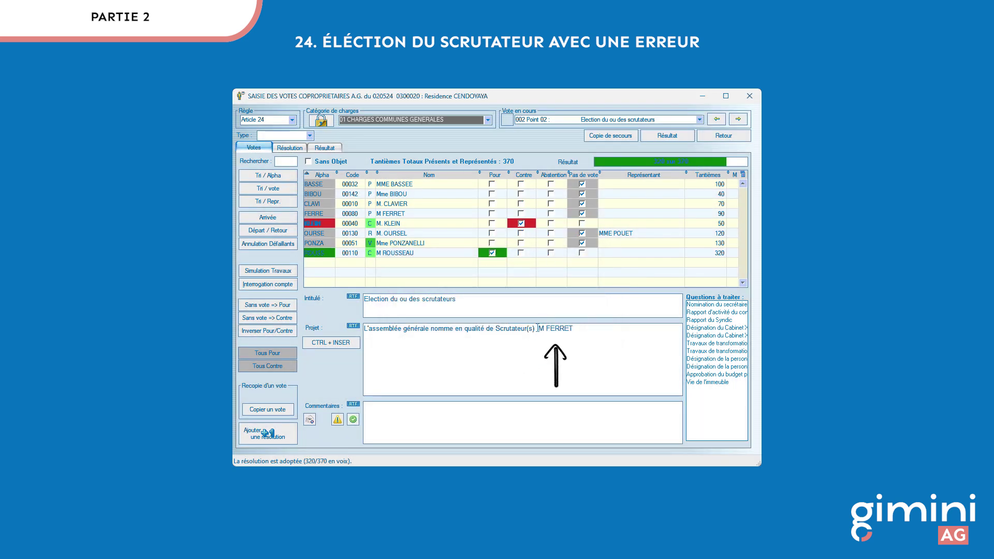
click(572, 328)
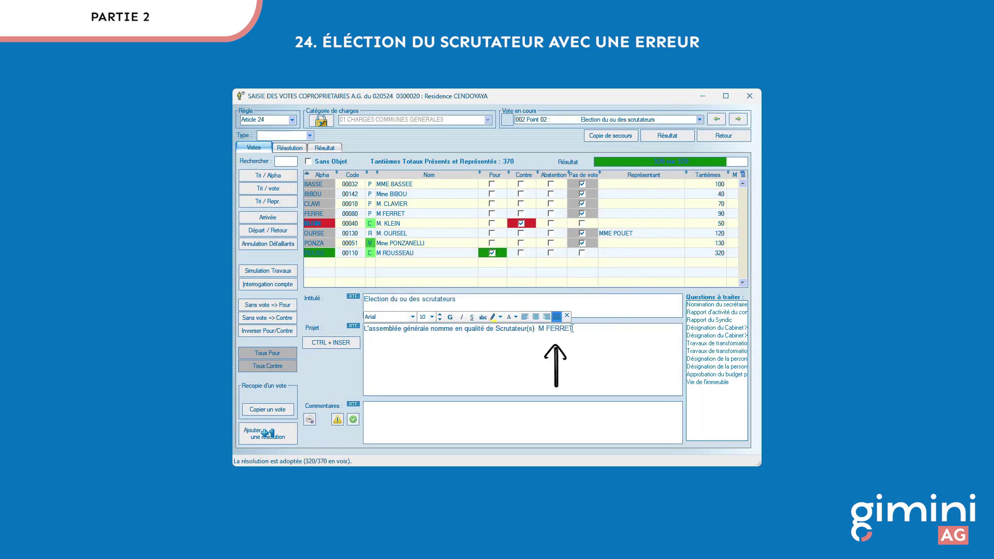
drag(578, 329, 543, 332)
key(BackSpace)
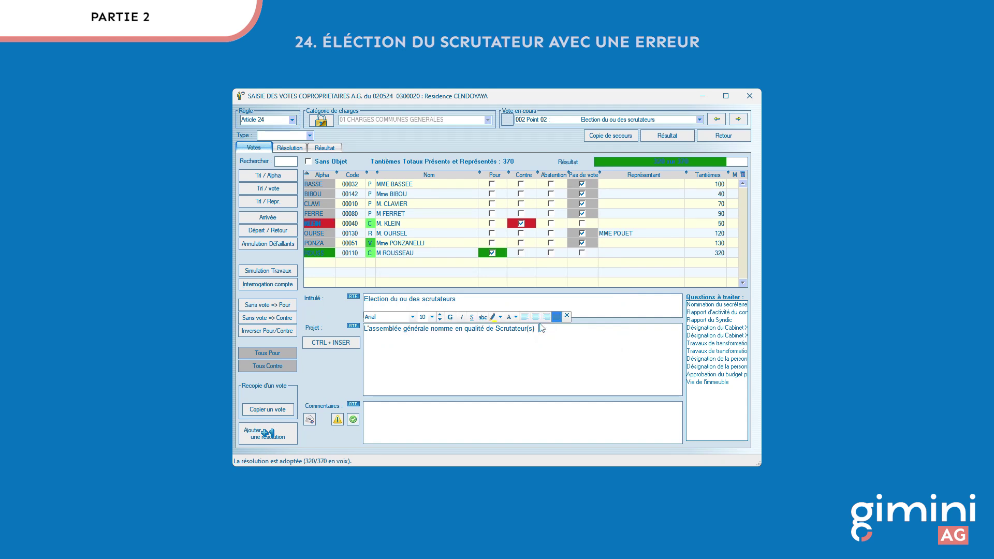
Set Point 02's type to Bureau de séance again, with the role Scrutateur.
click(310, 136)
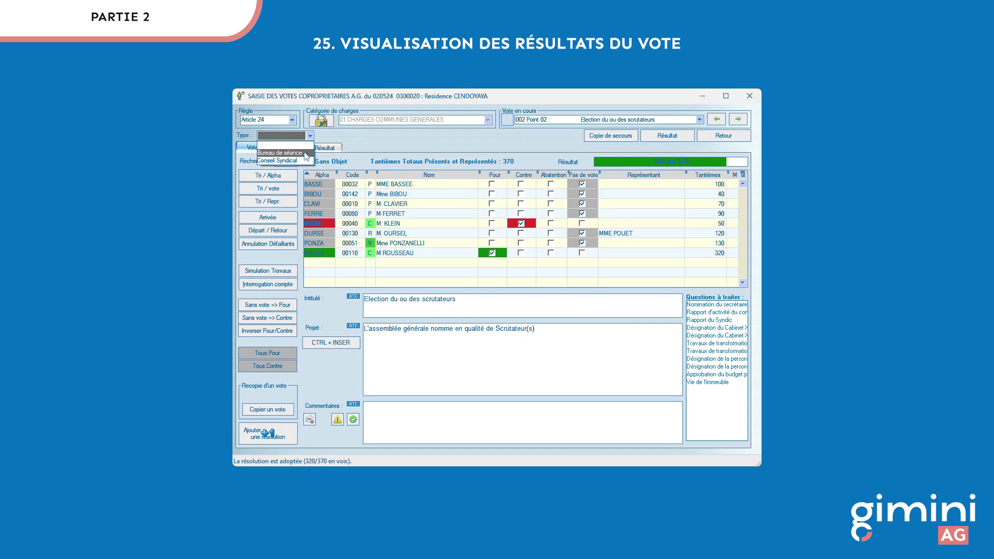
click(305, 152)
click(420, 135)
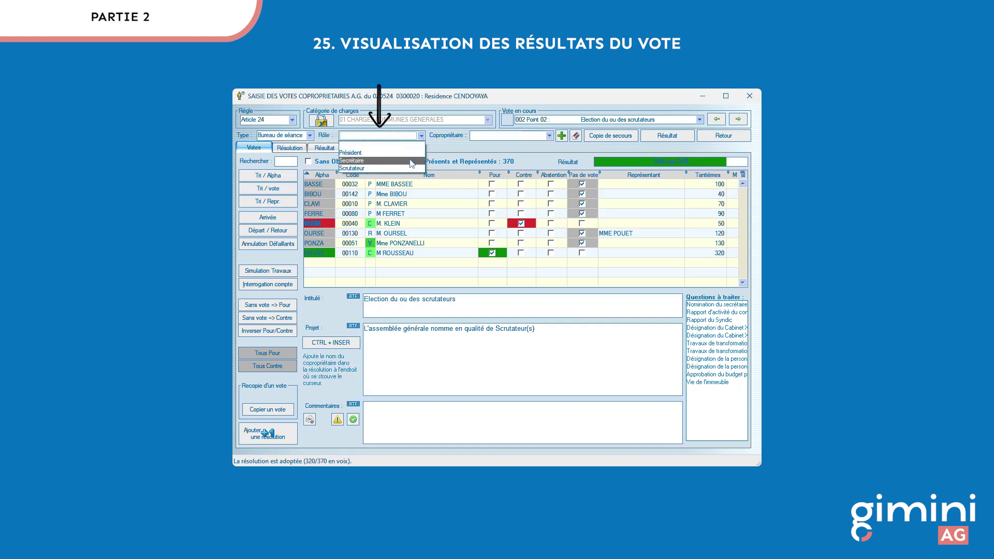
click(414, 163)
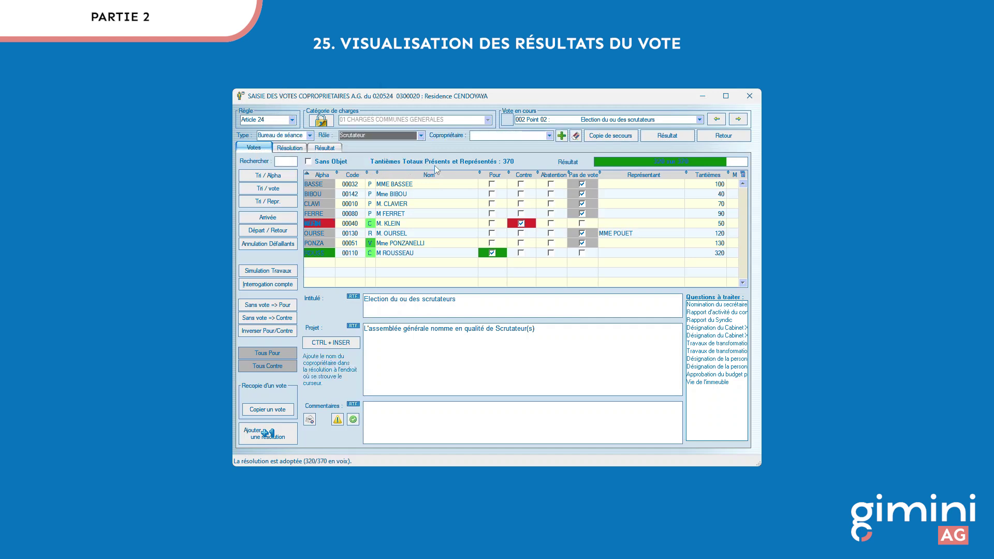
Designate the co-owner holding 40 tantièmes as Scrutateur for Point 02, and insert that name at the end of the draft text.
click(549, 136)
double_click(566, 220)
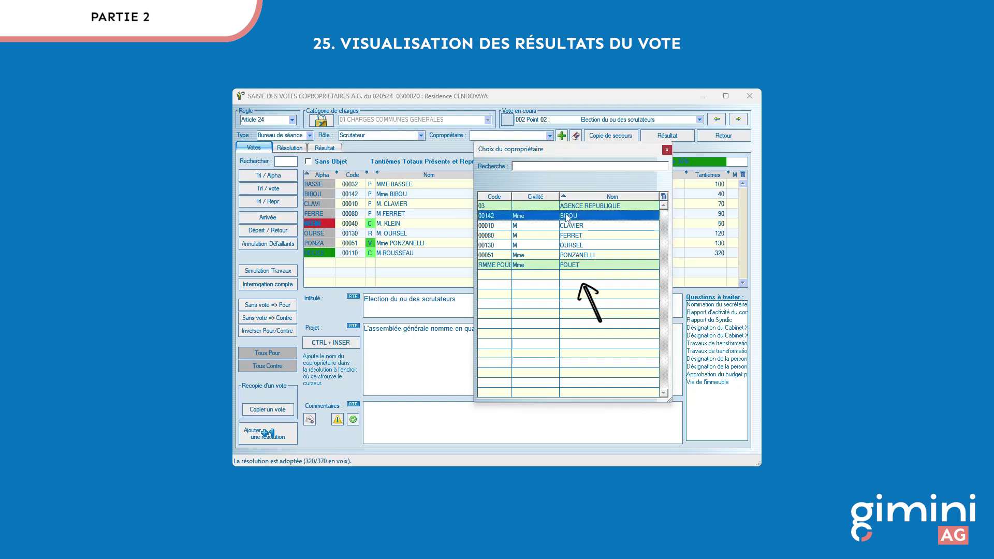
click(537, 331)
key(ctrl+Insert)
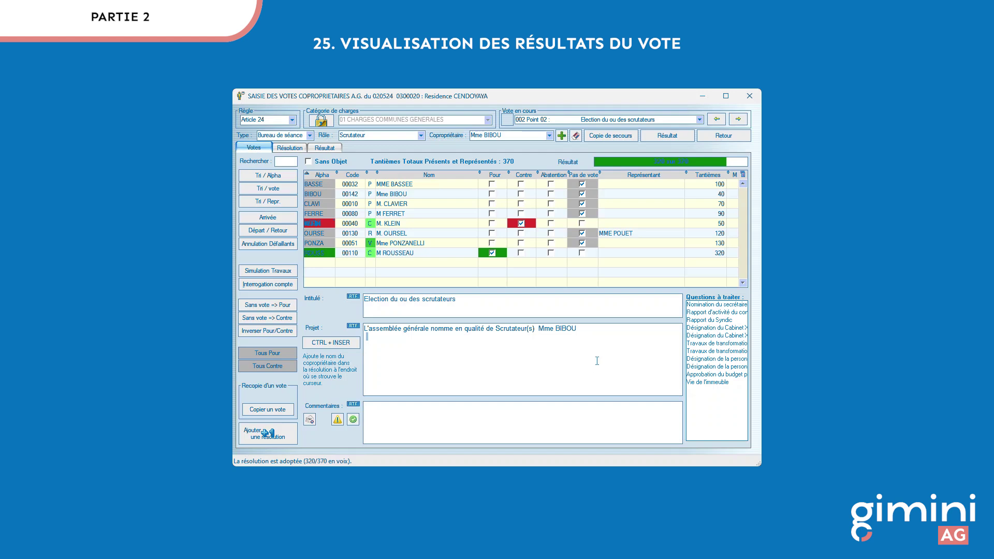
Record Point 02 votes as Pour for the co-owners with 100, 70, 90 and 120 tantièmes, and Contre for those with 40 and 130.
click(492, 184)
click(521, 193)
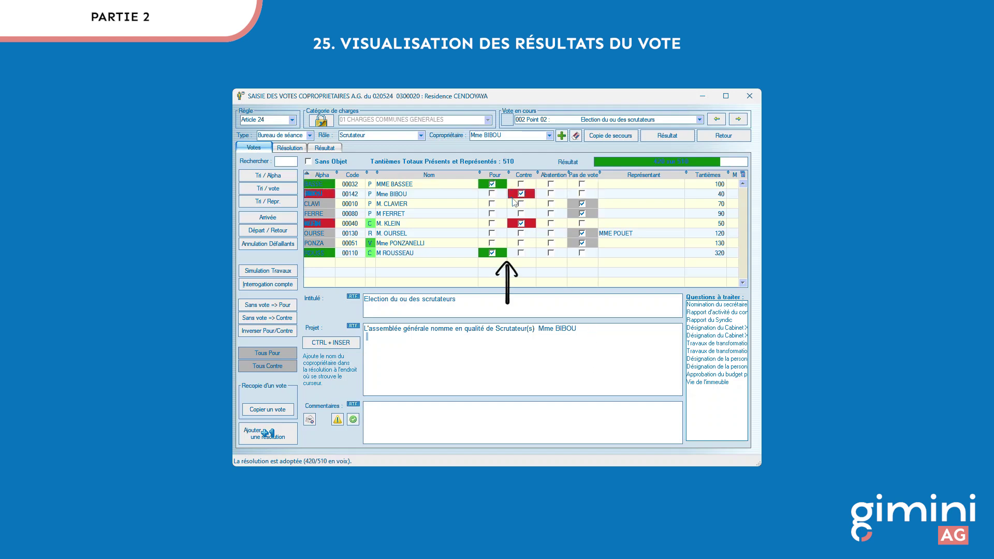
click(492, 204)
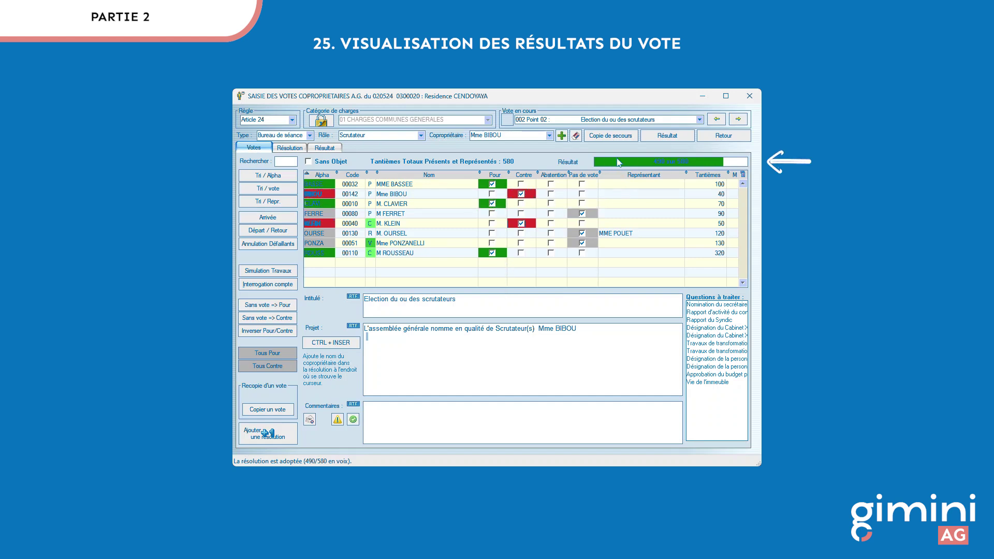
click(492, 213)
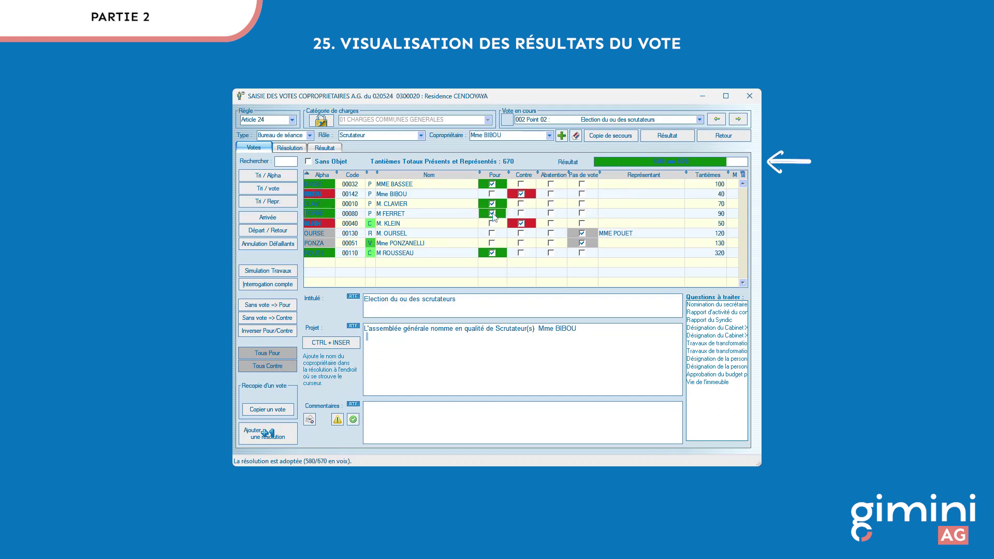
click(522, 243)
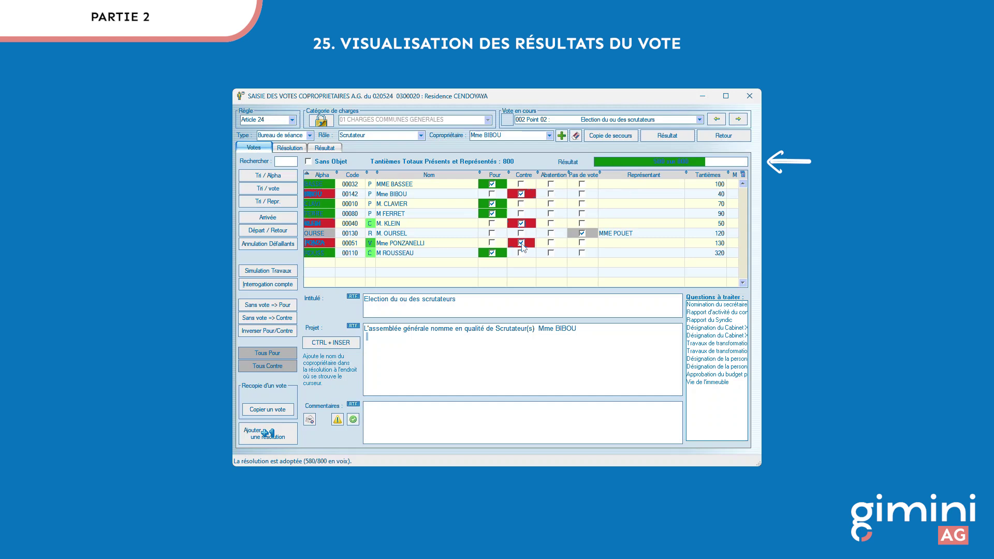
click(492, 233)
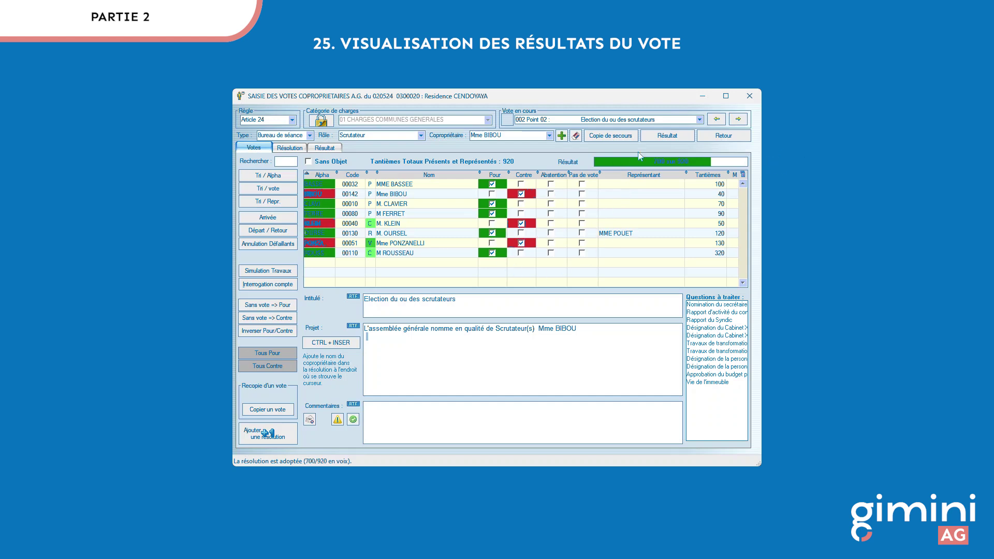
Check whether the Point 02 resolution is adopted, and examine its detailed breakdown of votes by tantièmes and number of voters.
click(667, 135)
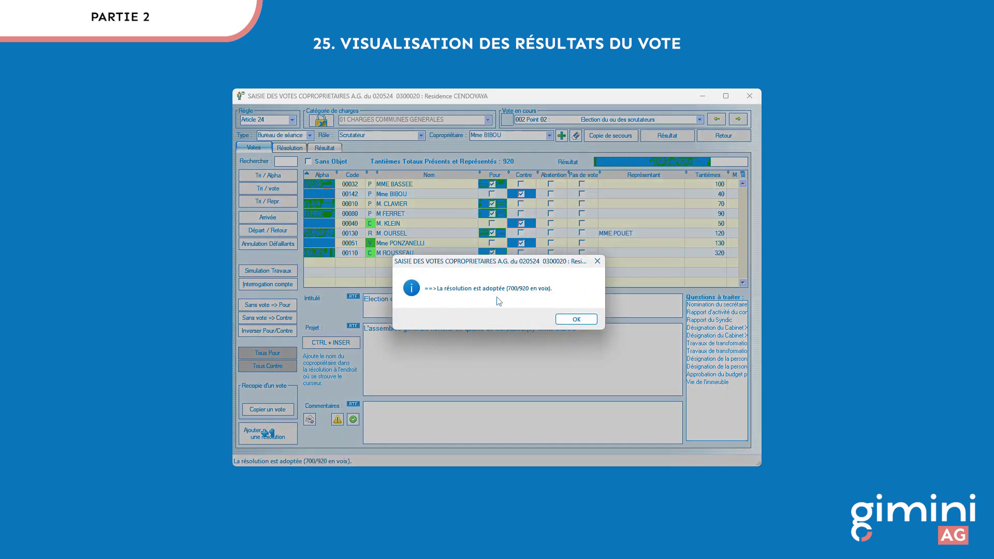
click(590, 320)
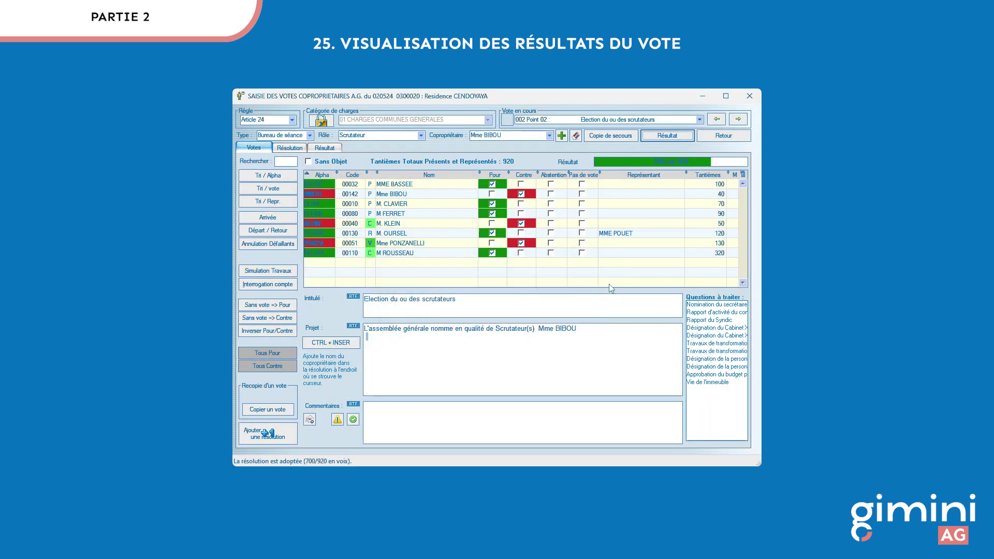
click(326, 149)
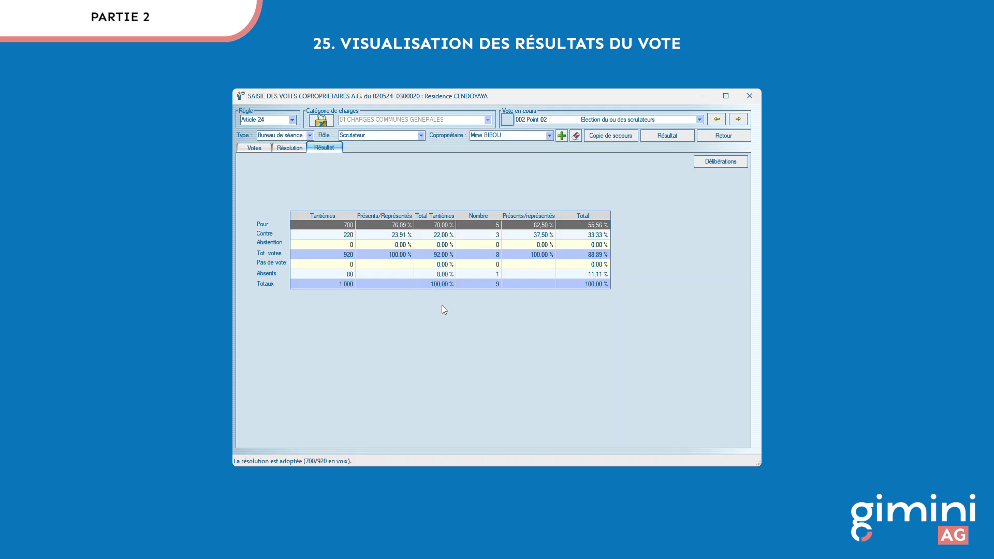
click(254, 147)
Advance to Point 03 on the secretary's nomination, and set its type to Bureau de séance with the role Secrétaire.
click(739, 120)
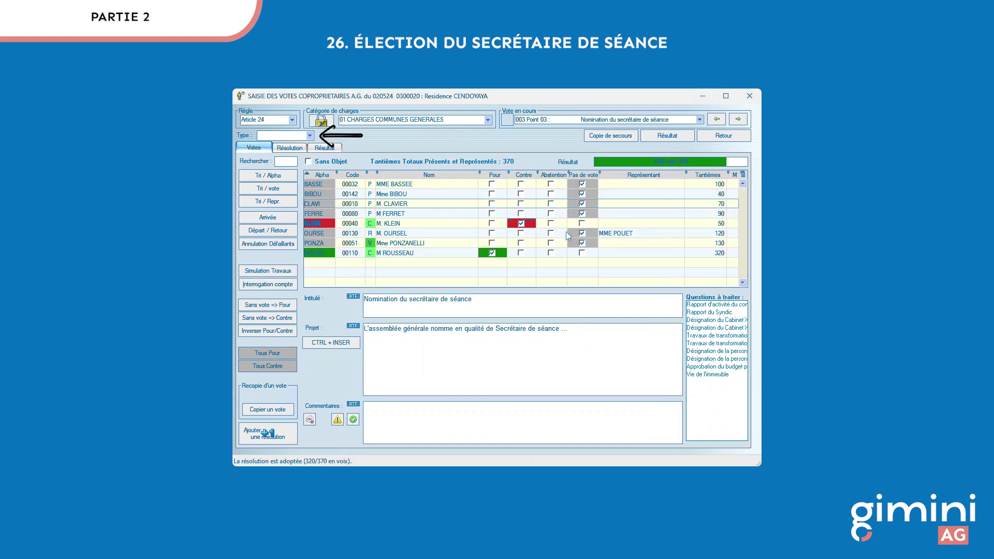
click(311, 136)
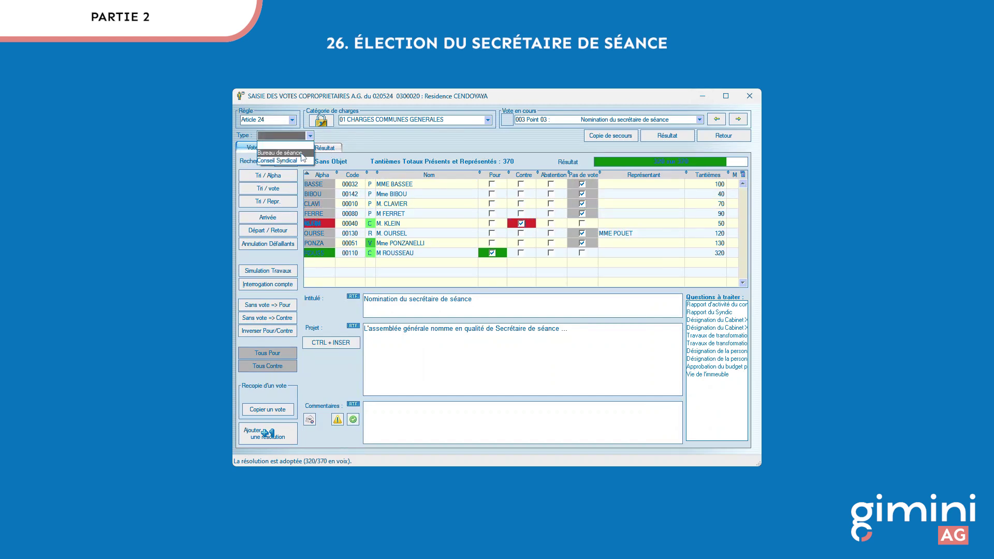
click(280, 153)
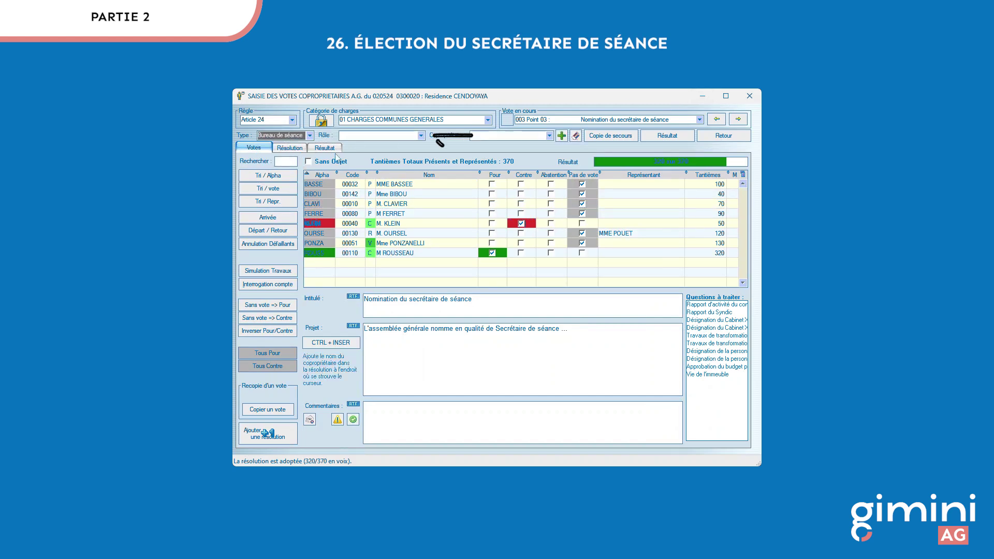
click(421, 136)
click(398, 163)
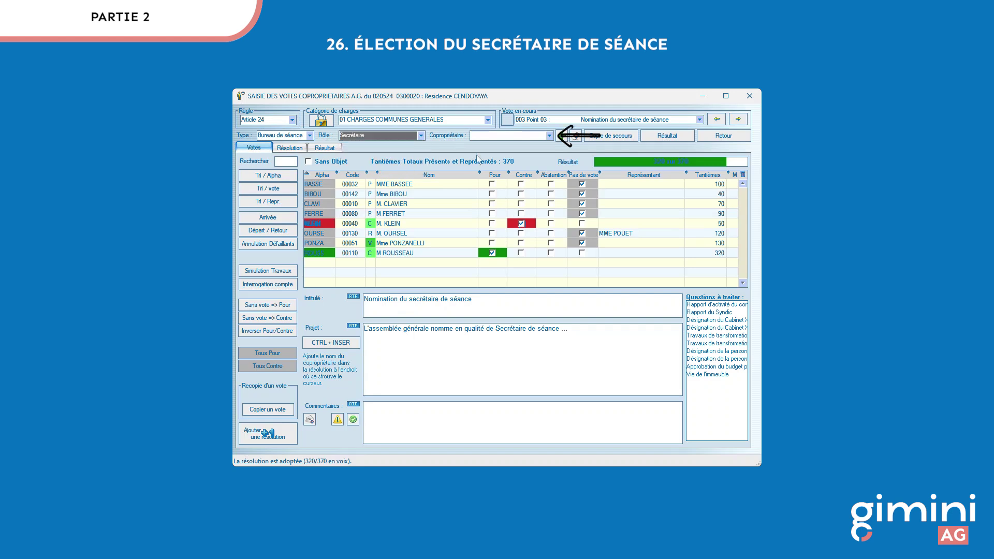
Designate AGENCE REPUBLIQUE as Secrétaire for Point 03, and insert that name at the end of the draft text.
click(550, 136)
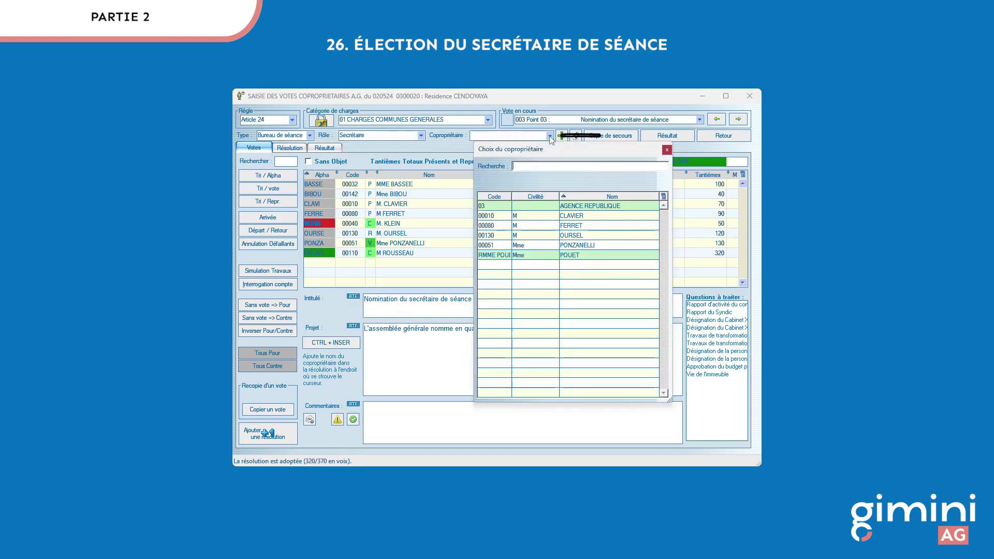
double_click(599, 207)
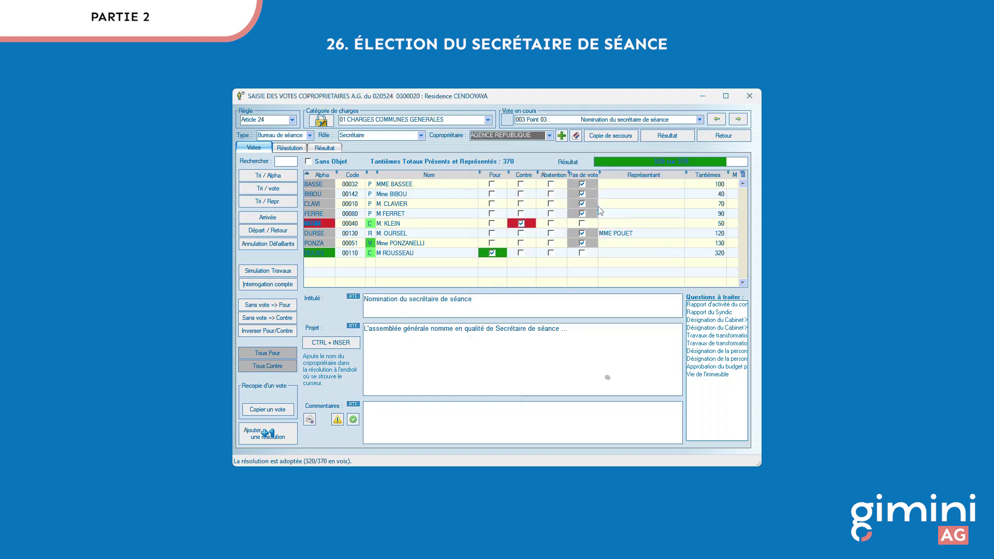
click(567, 328)
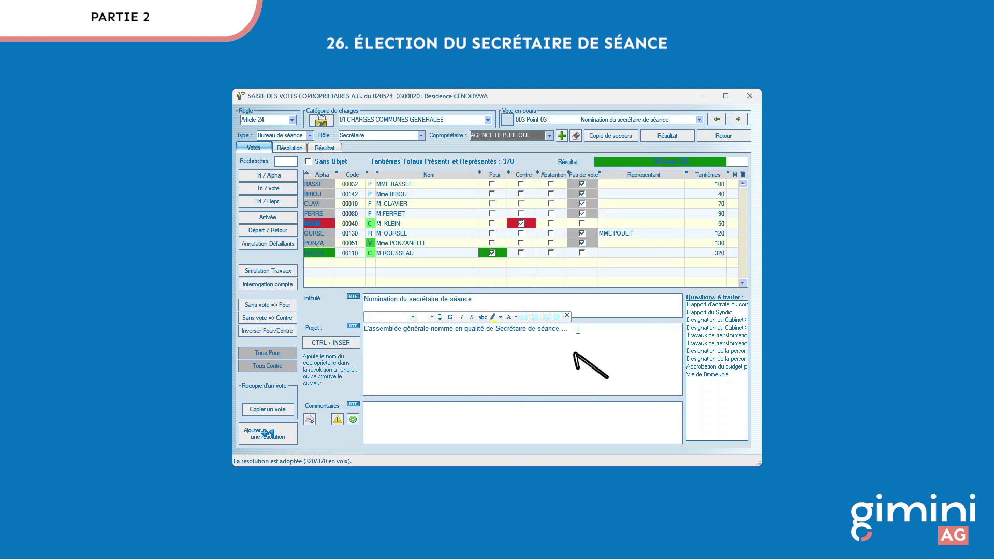
click(339, 343)
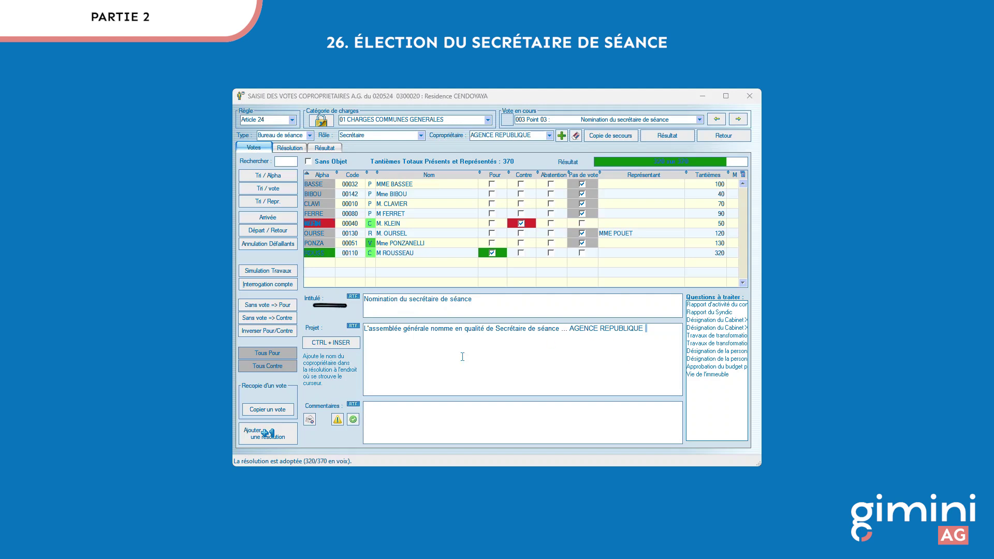
Assign Pour to all co-owners without a vote on Point 03, and move on to Point 04.
click(291, 307)
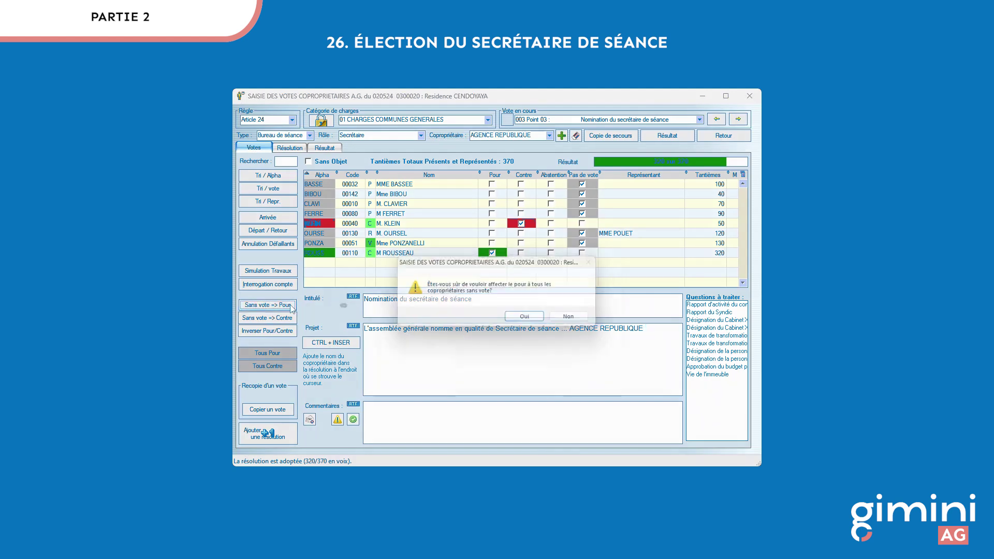
click(520, 320)
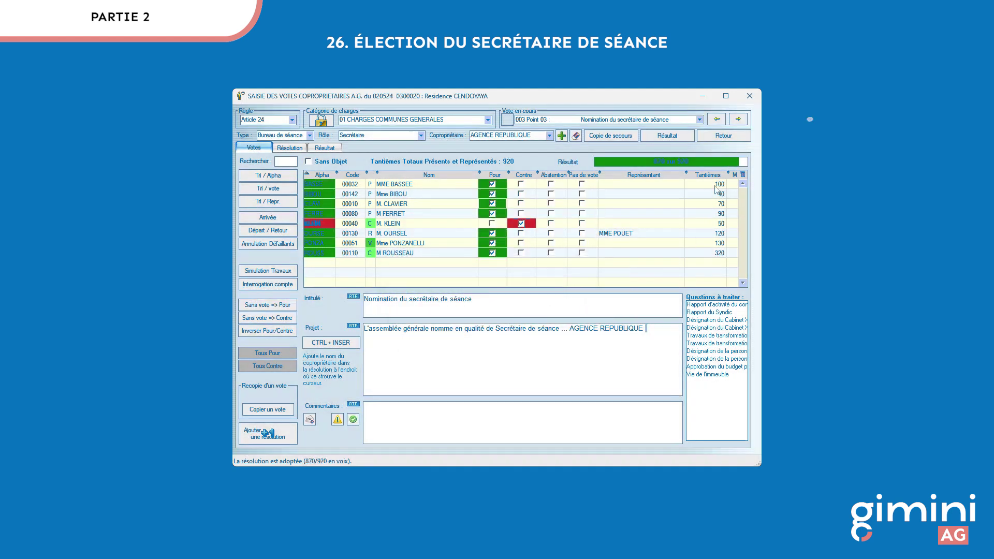
click(740, 119)
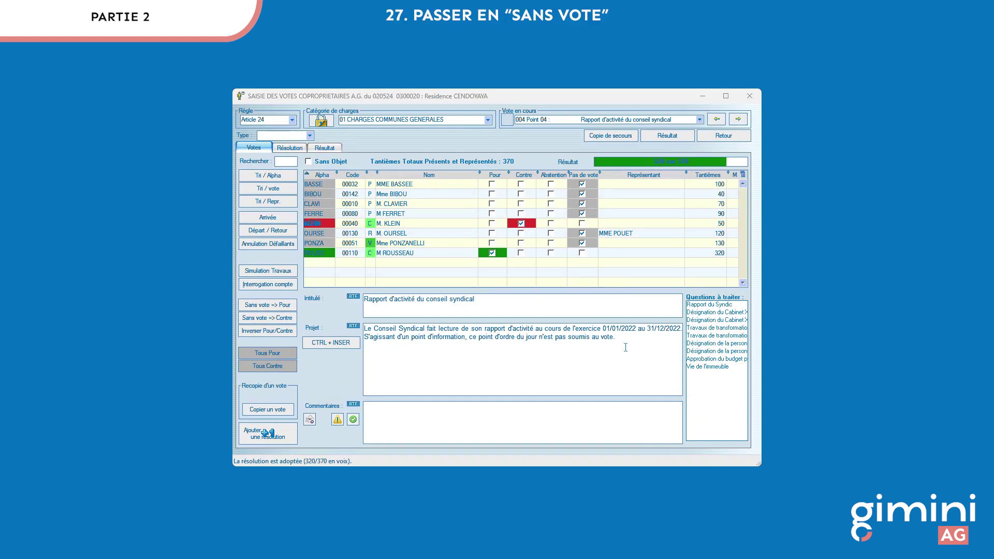
Set the voting rule of Point 04 to Sans vote, and move on to Point 05.
click(292, 120)
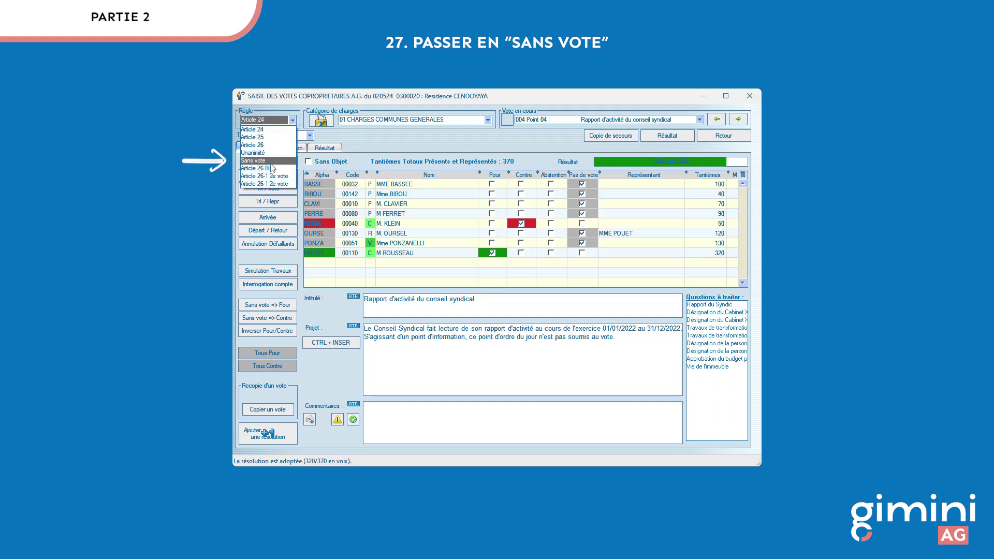
click(275, 161)
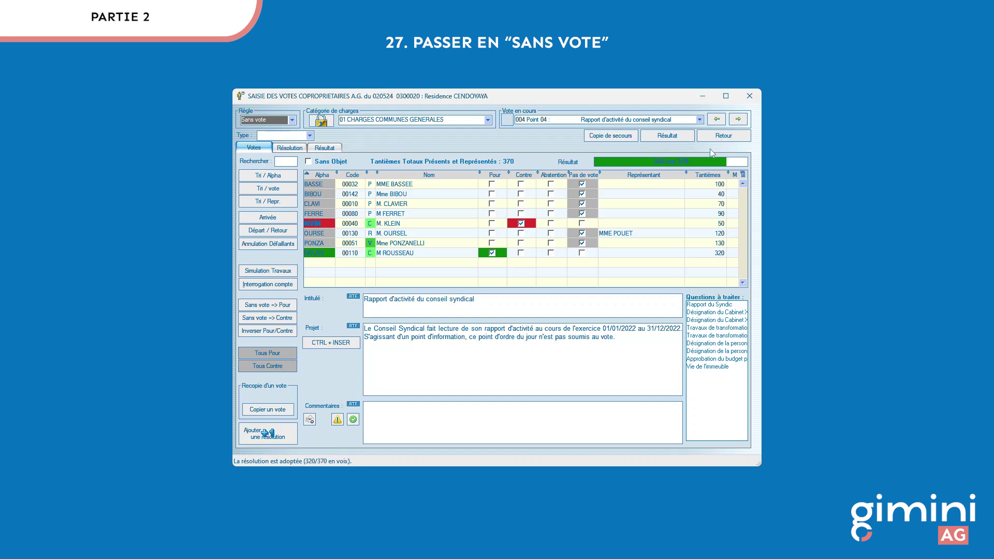
click(738, 120)
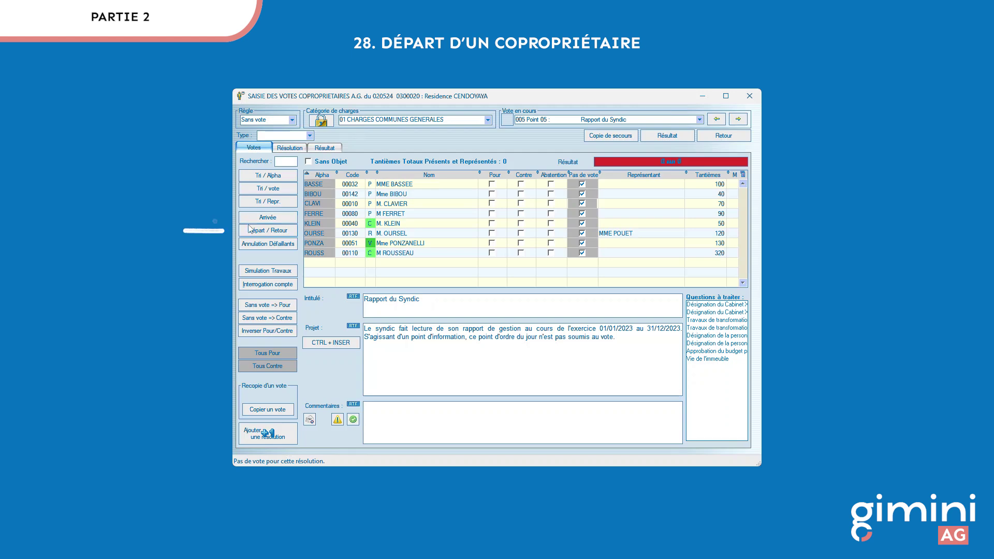
Record the departure of the co-owner holding 70 tantièmes, blocking their votes from Point 05 onward, and move on to Point 06.
click(280, 233)
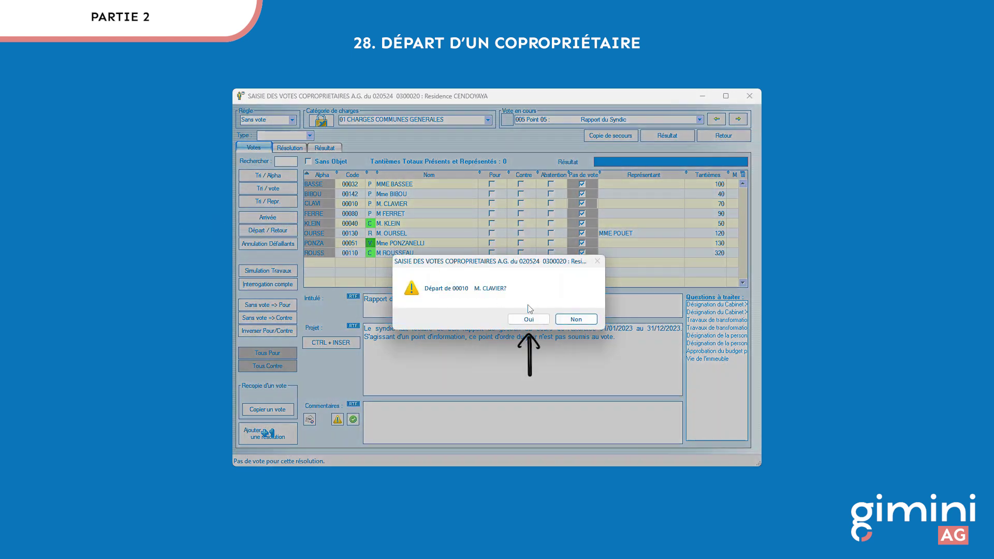
click(529, 319)
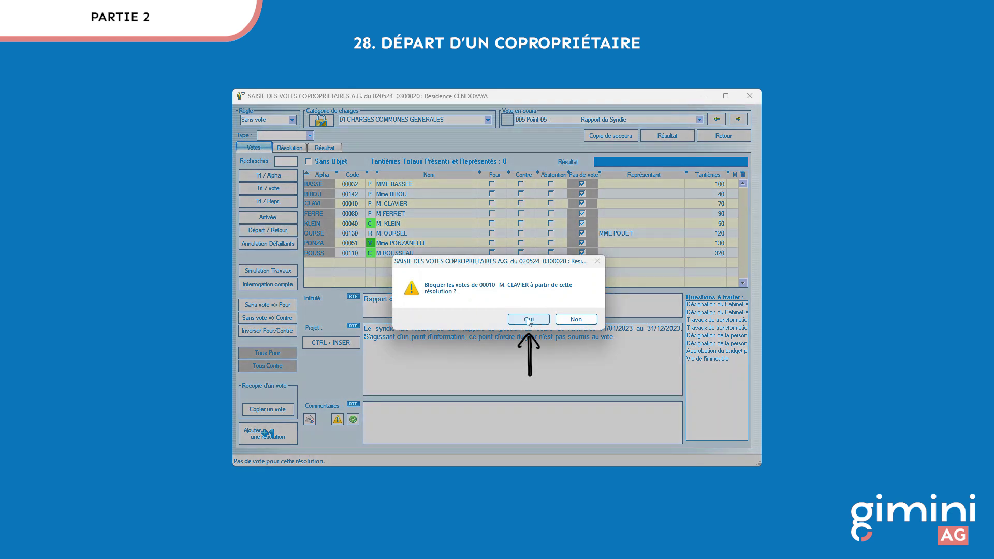
click(528, 321)
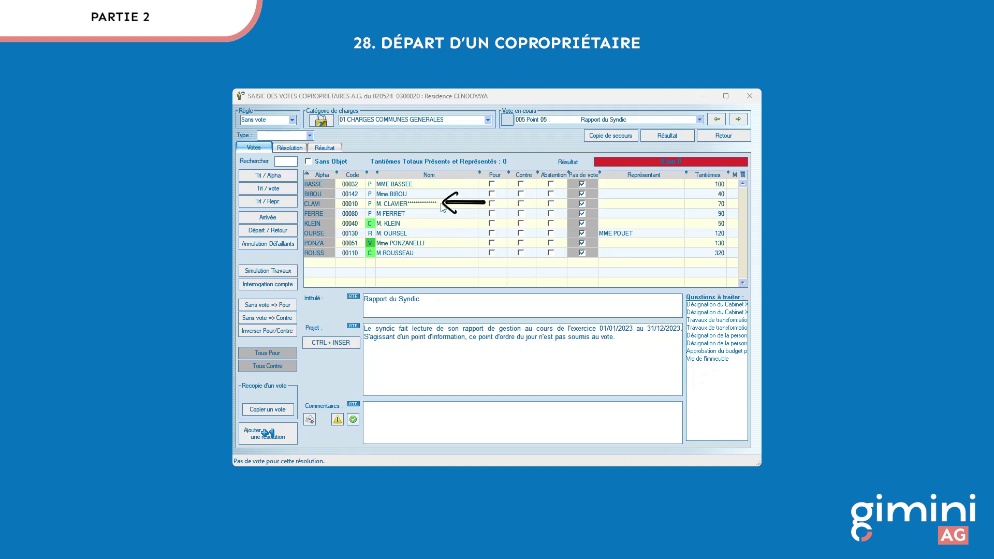
click(740, 121)
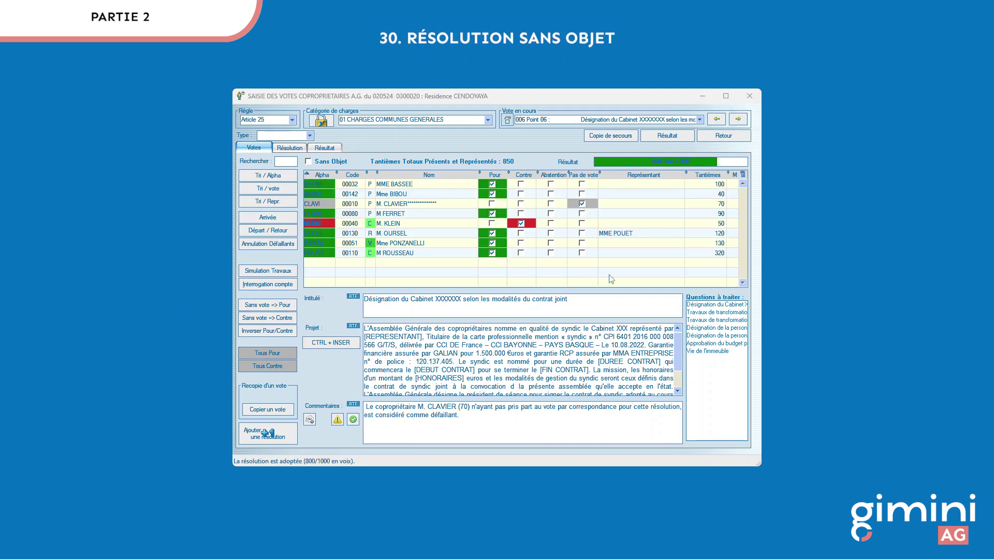
Mark Point 07 as Sans Objet, and continue to Point 08 despite the votes not entered.
click(739, 120)
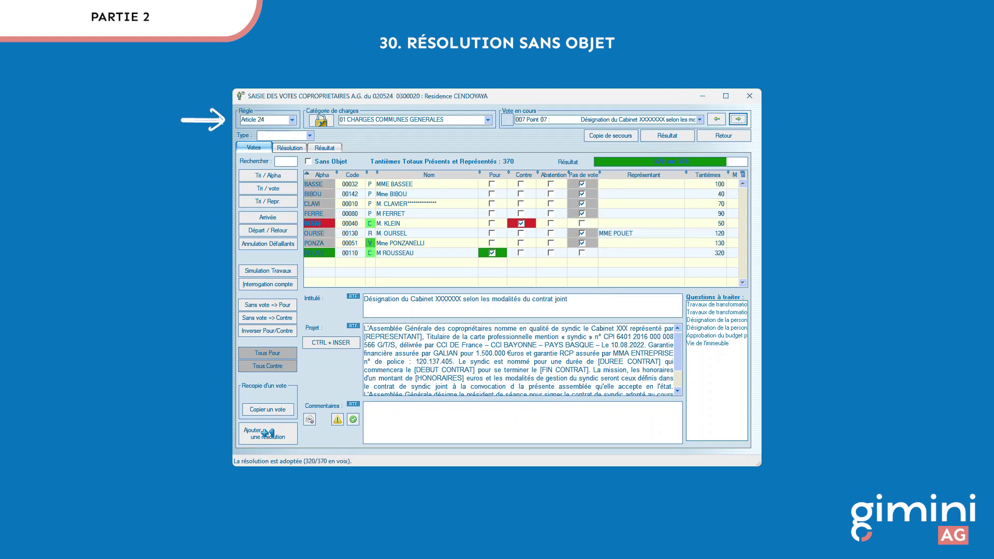
mouse_move(274, 129)
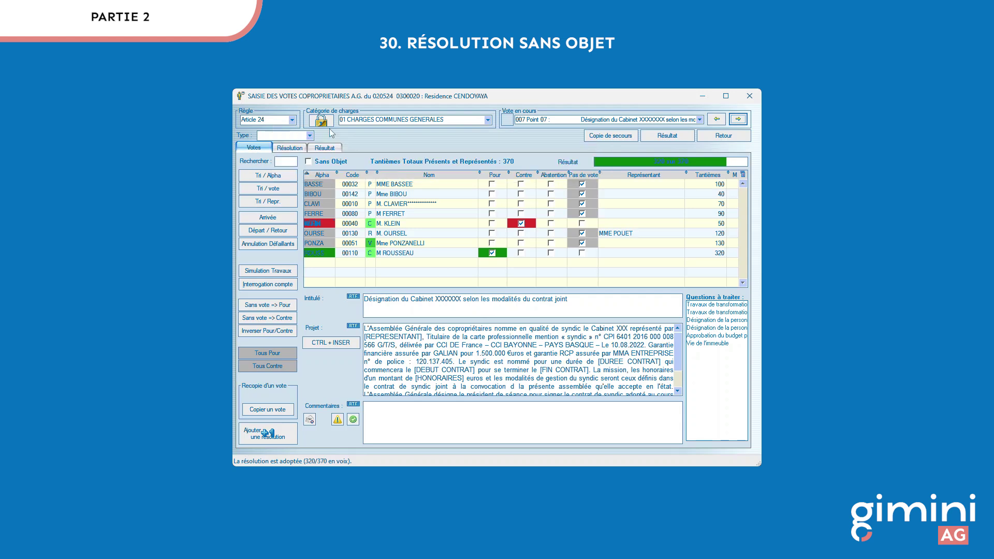
click(309, 161)
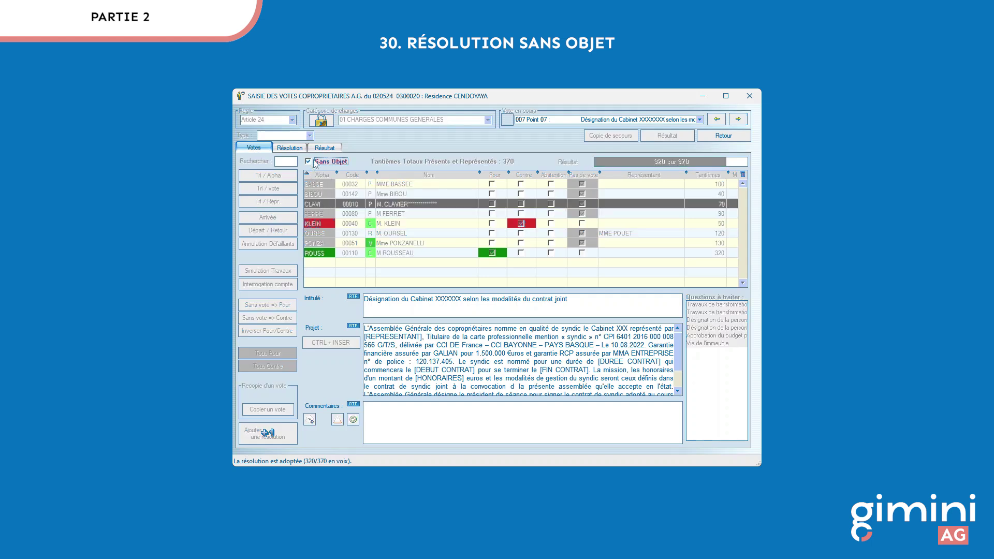
click(741, 120)
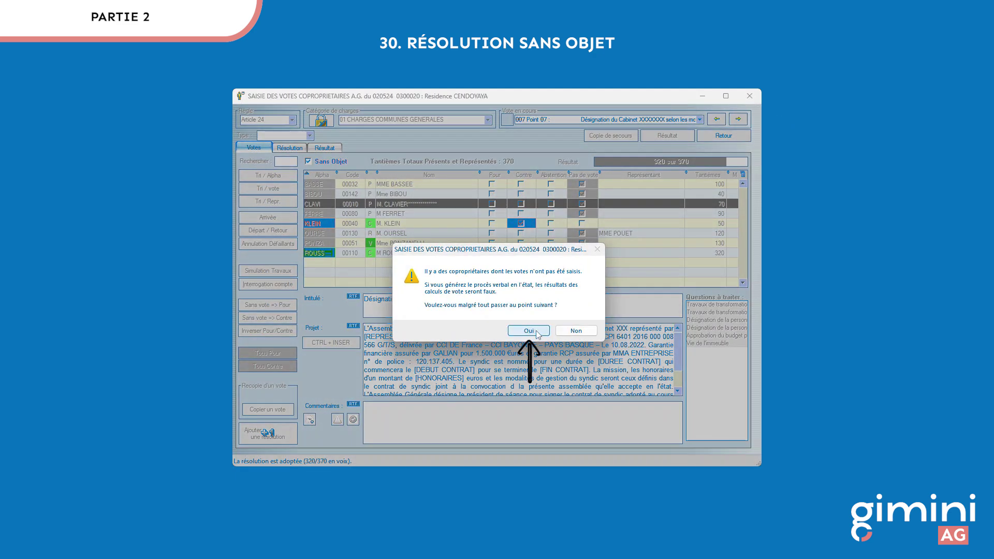
click(529, 330)
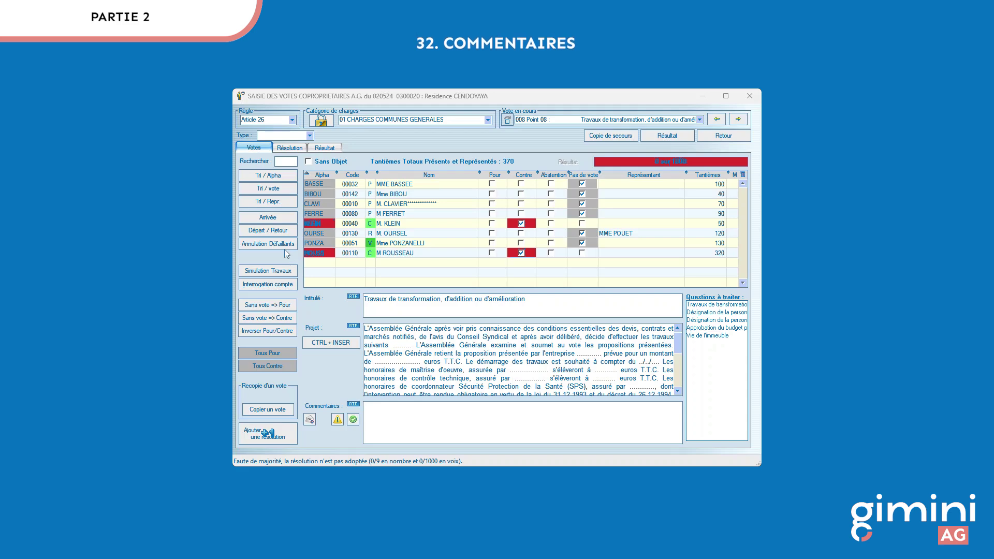
Examine the full resolution texts of Point 08, including Compléments, Projet and Commentaires, and return to the vote entry.
click(297, 150)
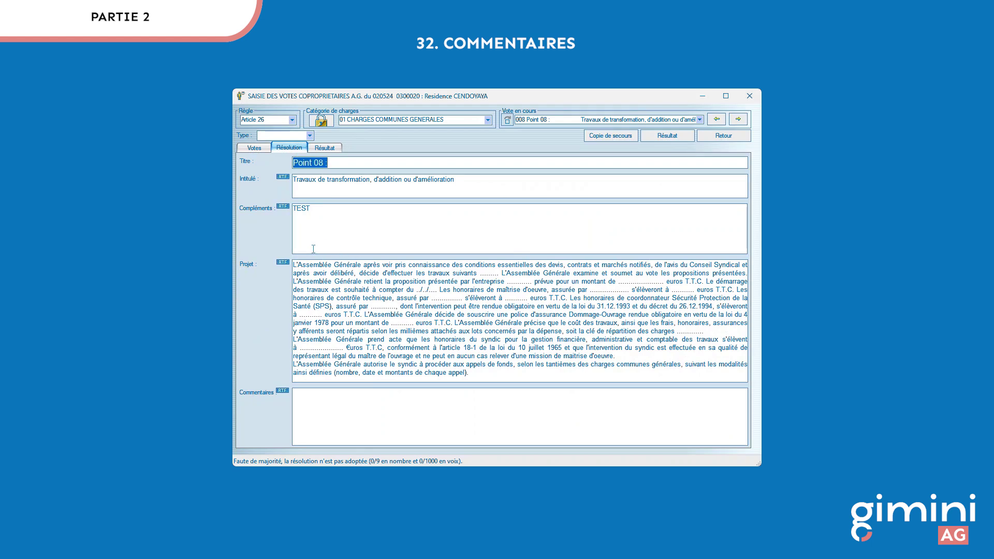
click(395, 310)
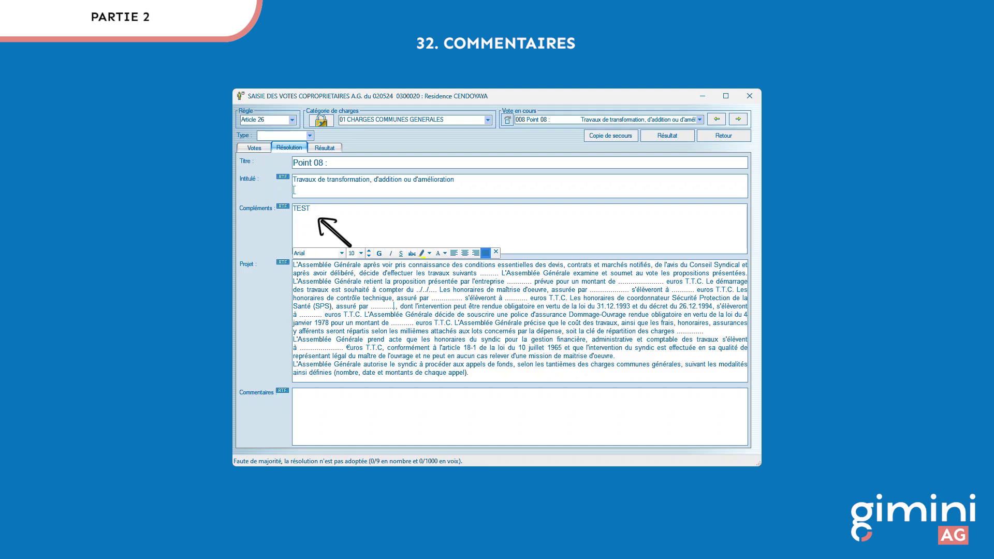
click(314, 396)
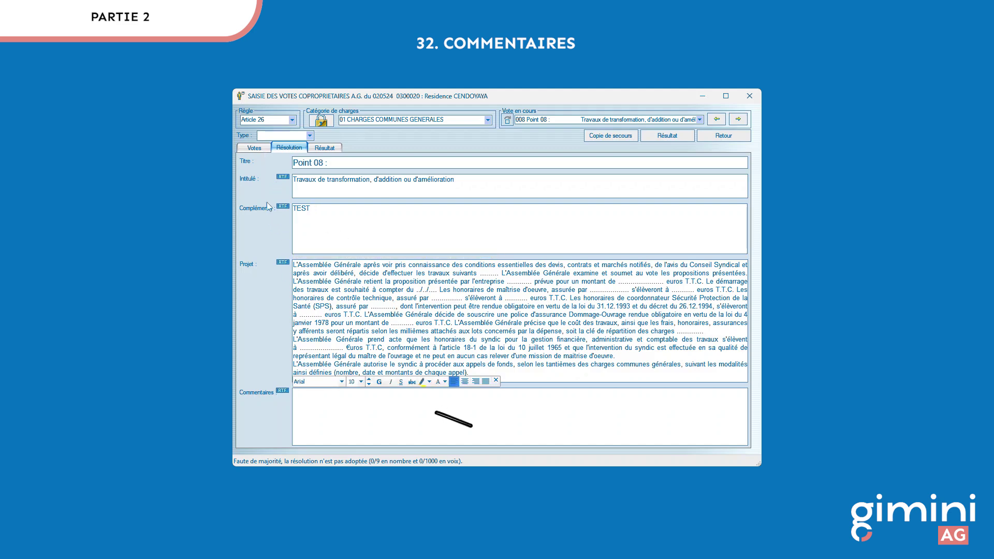
click(255, 148)
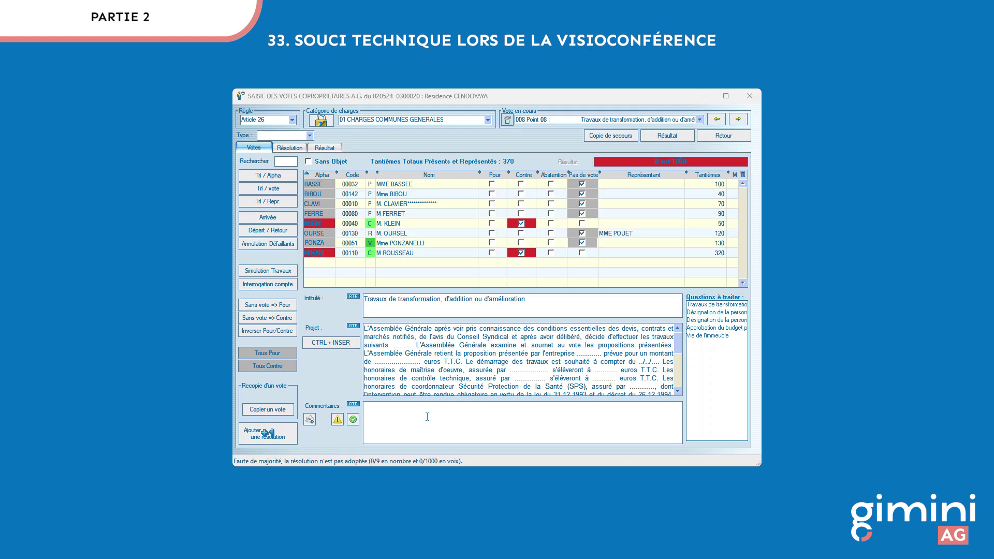
Declare a technical incident on Point 08 for the co-owner attending by videoconference with 130 tantièmes.
click(338, 419)
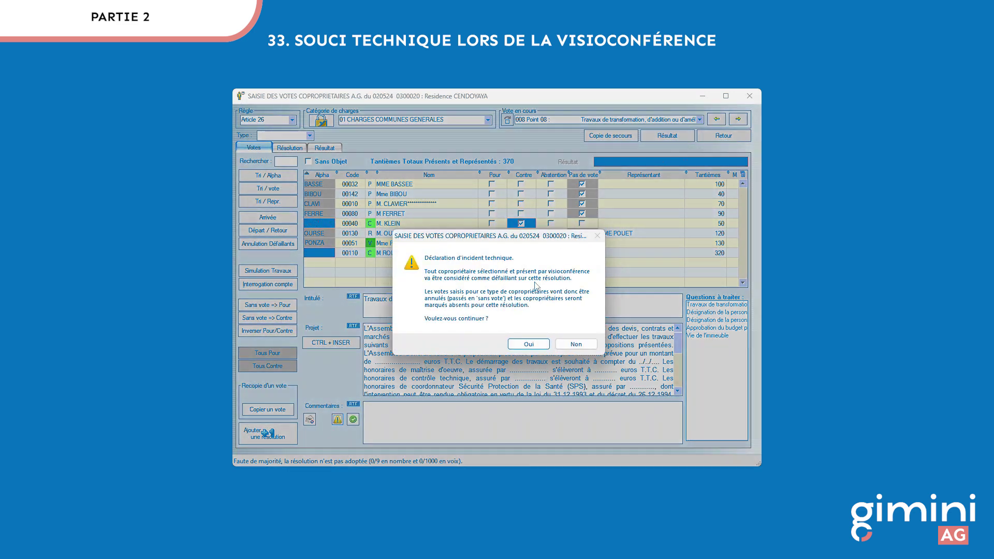
click(533, 346)
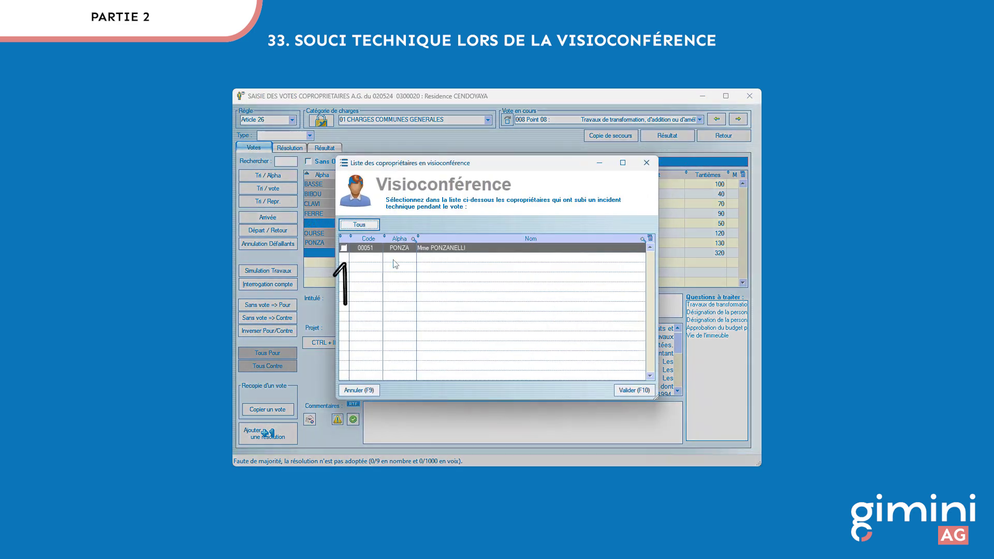
click(343, 248)
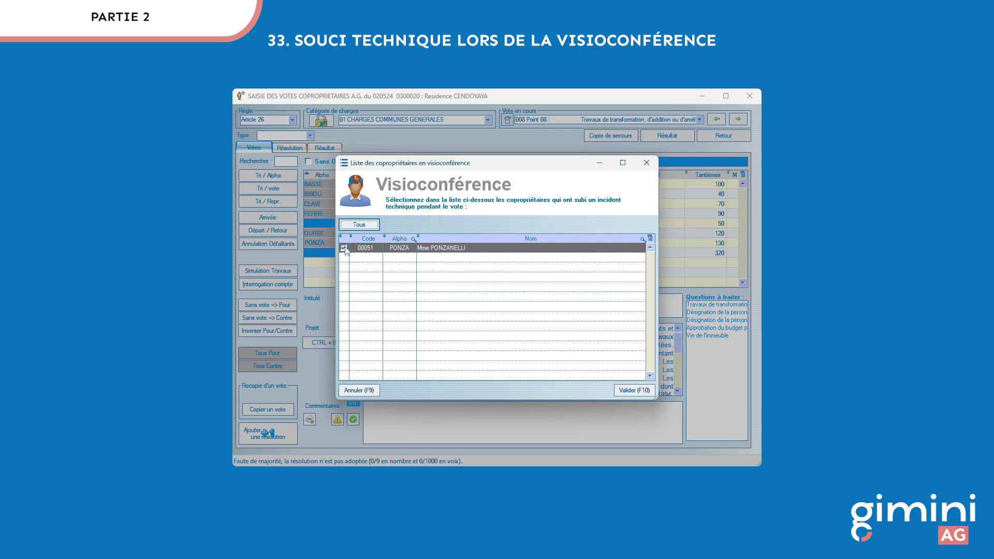
click(627, 390)
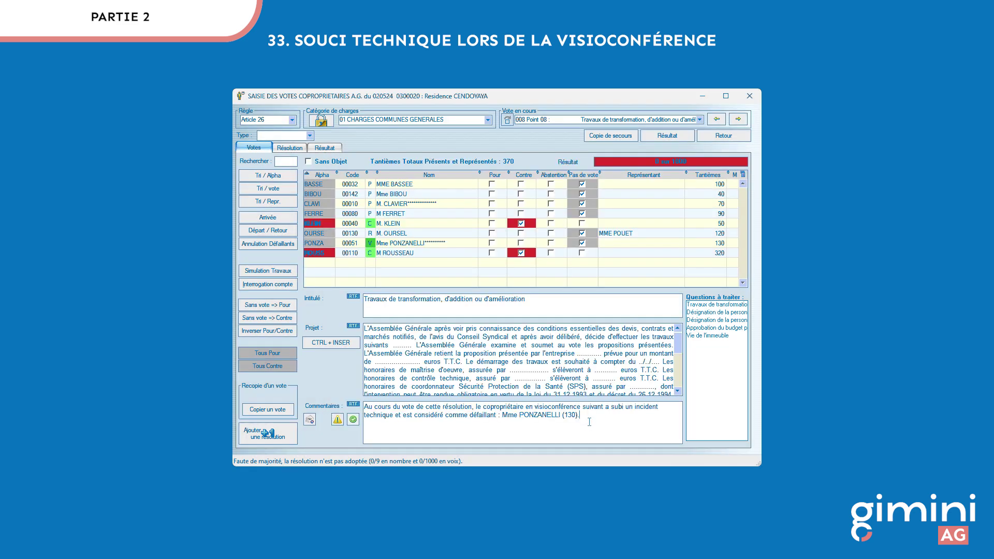
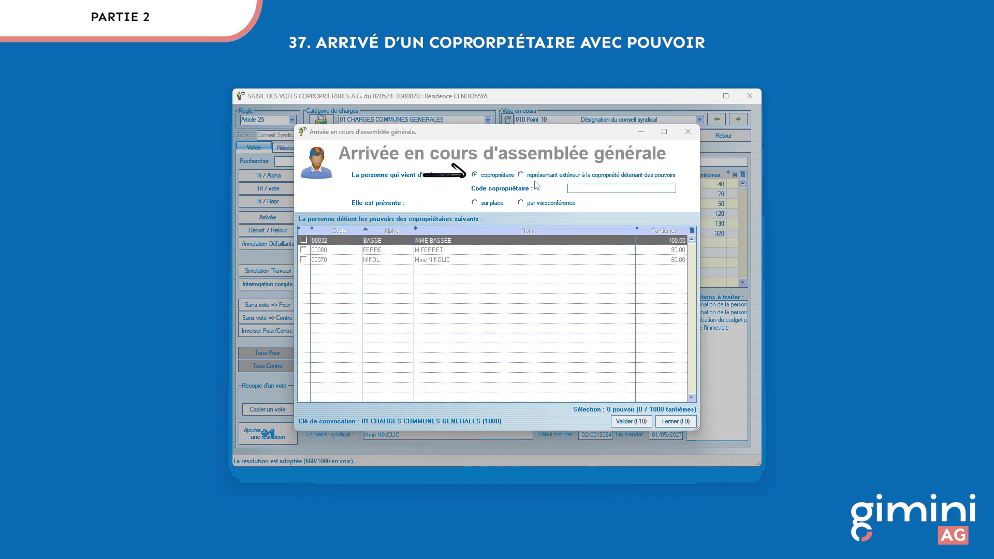
Record the on-site arrival of the absent co-owner holding 90 tantièmes, with the proxy of the co-owner holding 80 tantièmes.
click(579, 190)
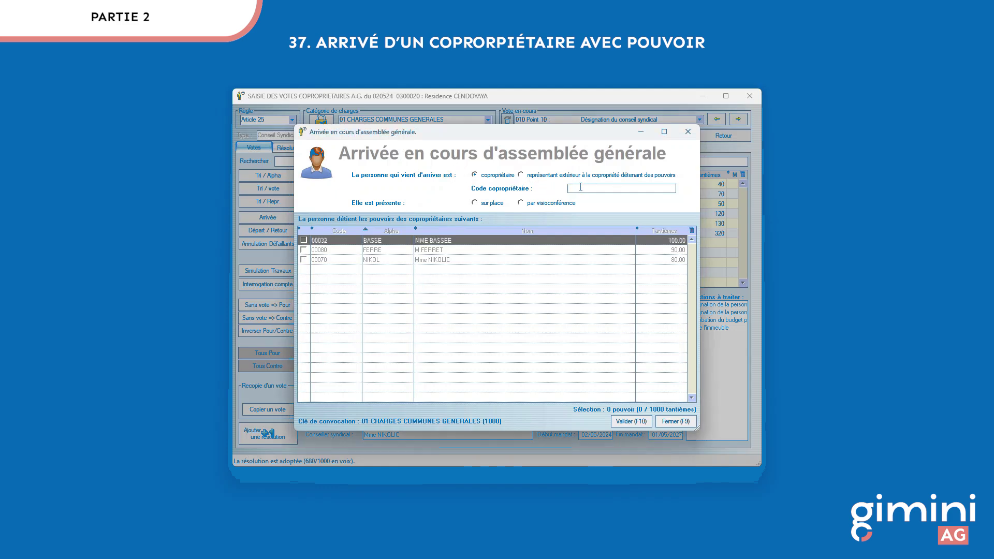
key(F4)
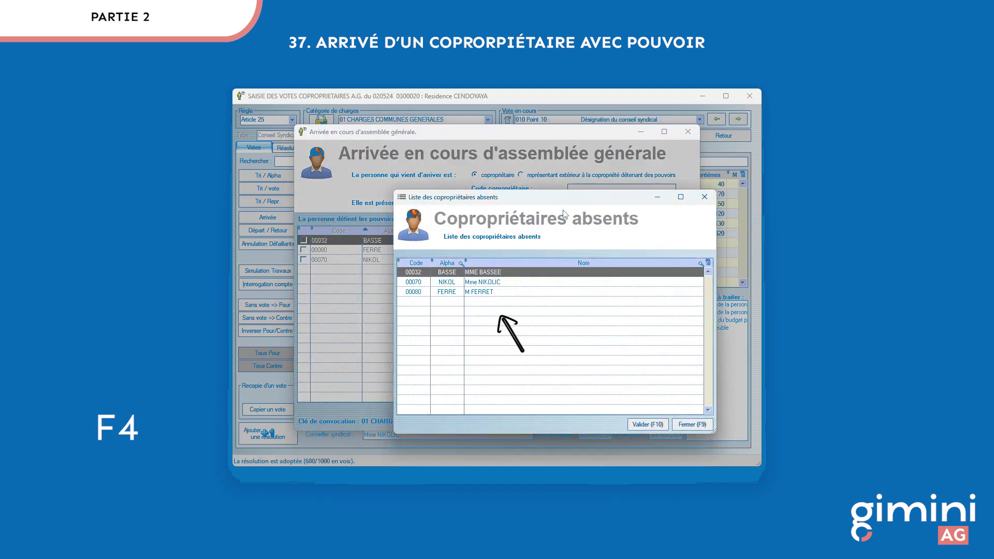
click(520, 292)
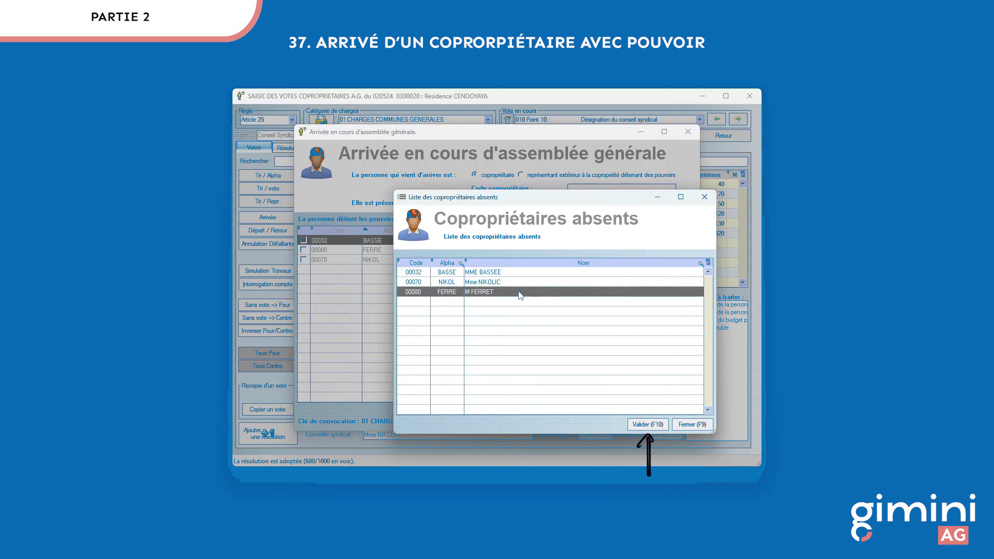
click(645, 426)
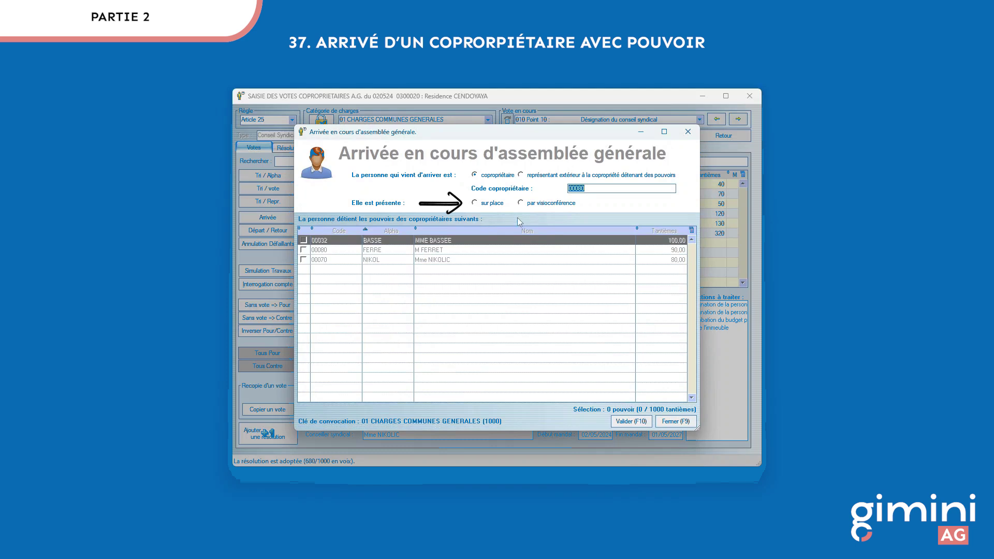
click(475, 203)
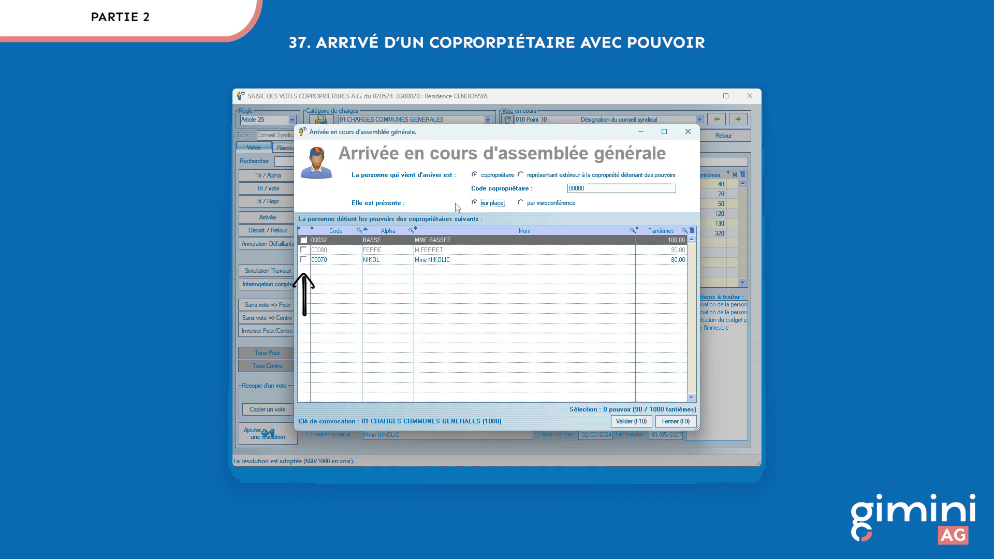
click(304, 260)
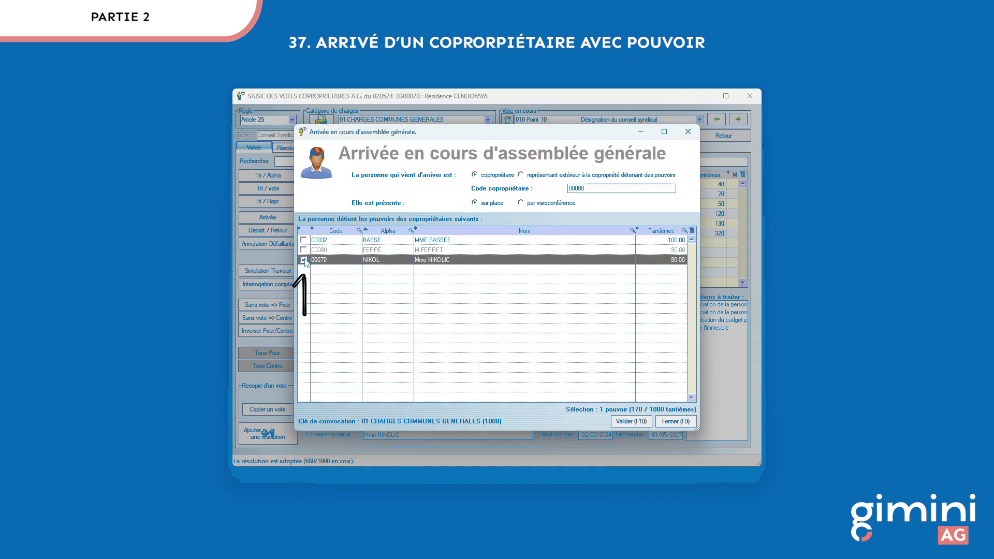
click(623, 422)
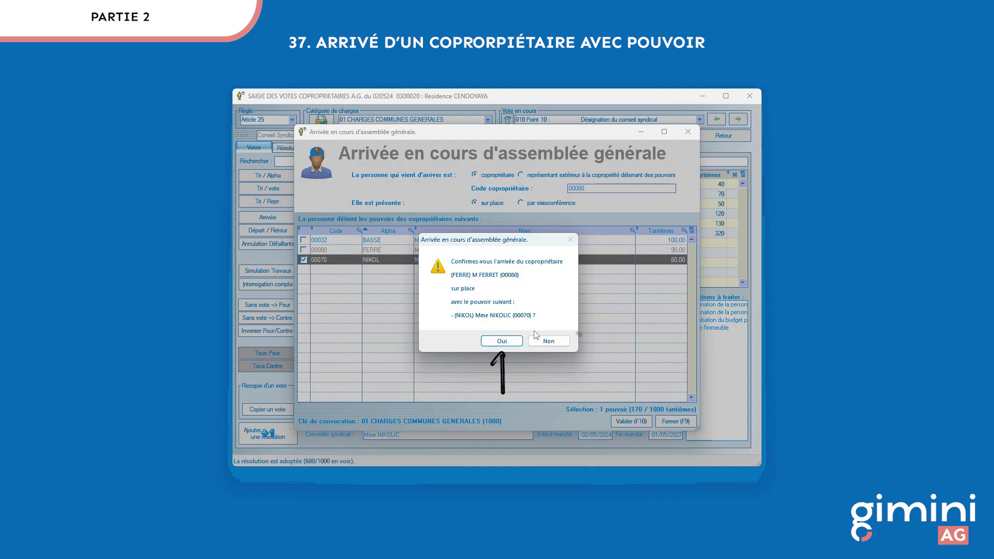
click(502, 340)
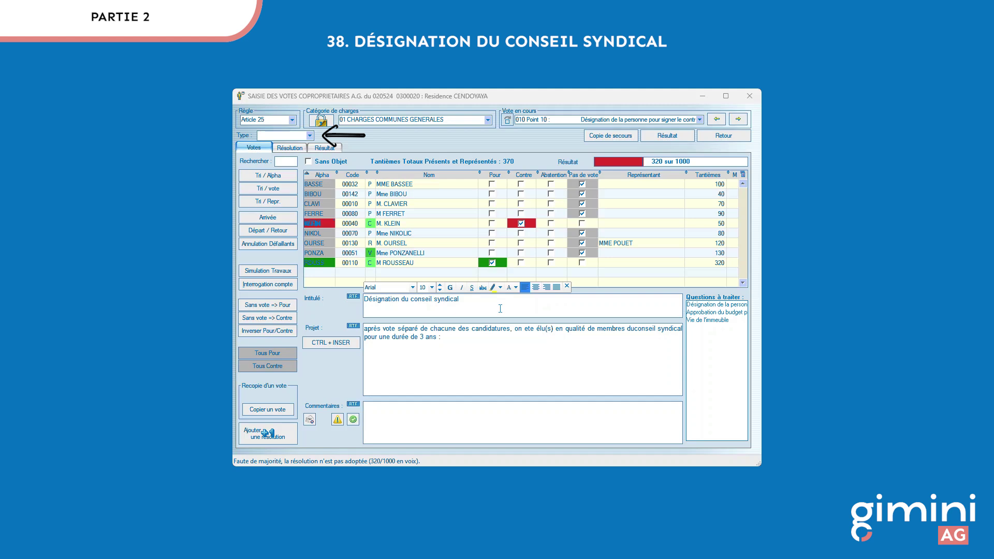
Set Point 10's type to Conseil Syndical with the role Membre, and choose the co-owner holding 80 tantièmes.
click(309, 135)
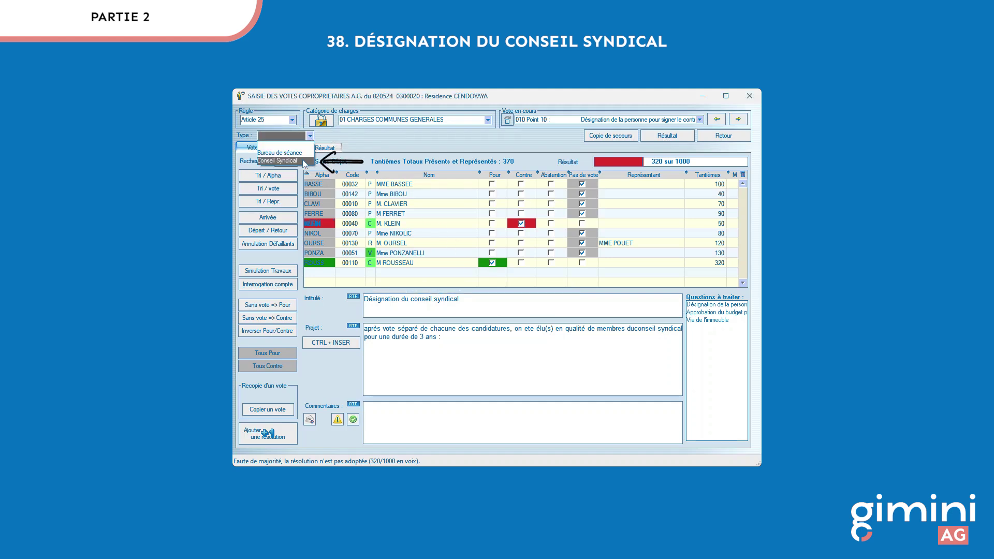
click(304, 161)
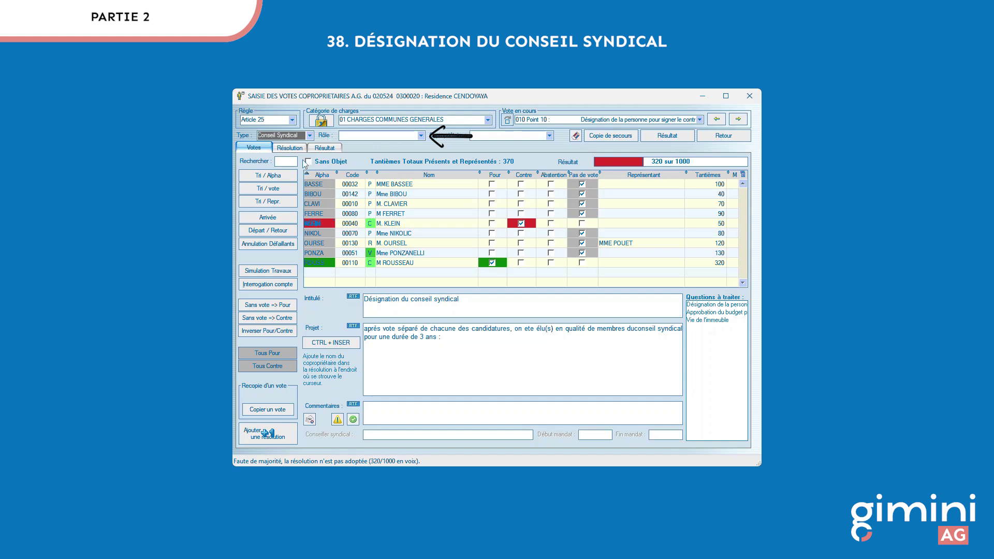
click(420, 135)
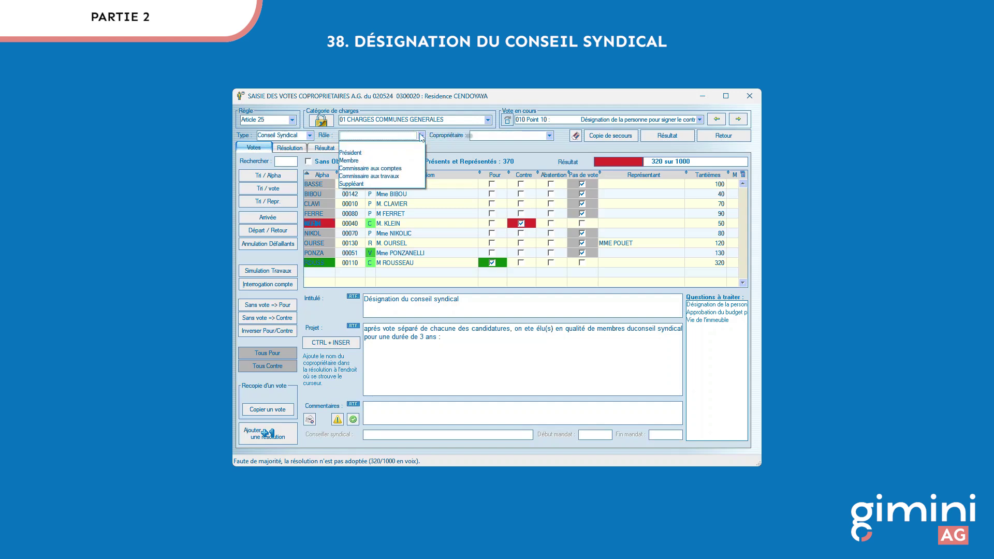
click(415, 161)
click(549, 135)
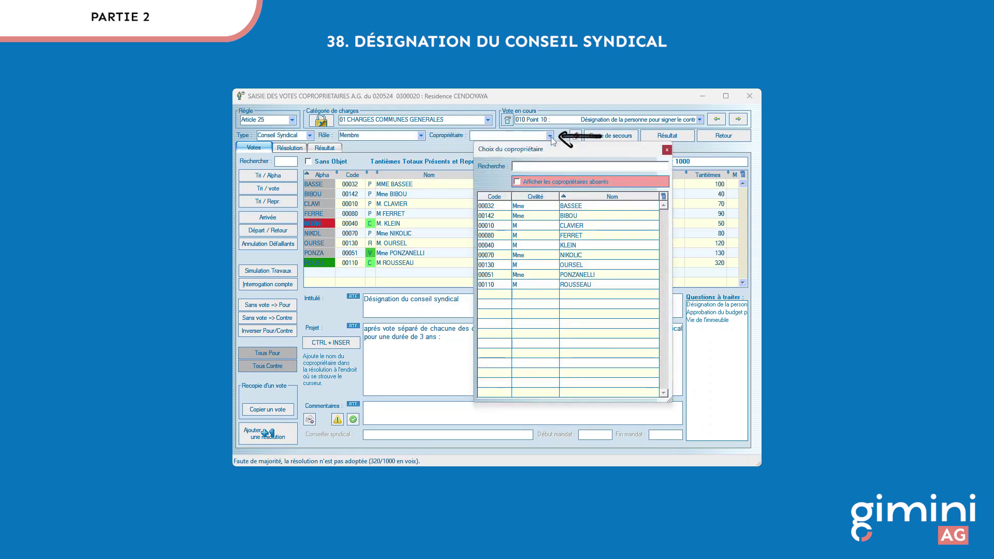
click(588, 256)
double_click(590, 259)
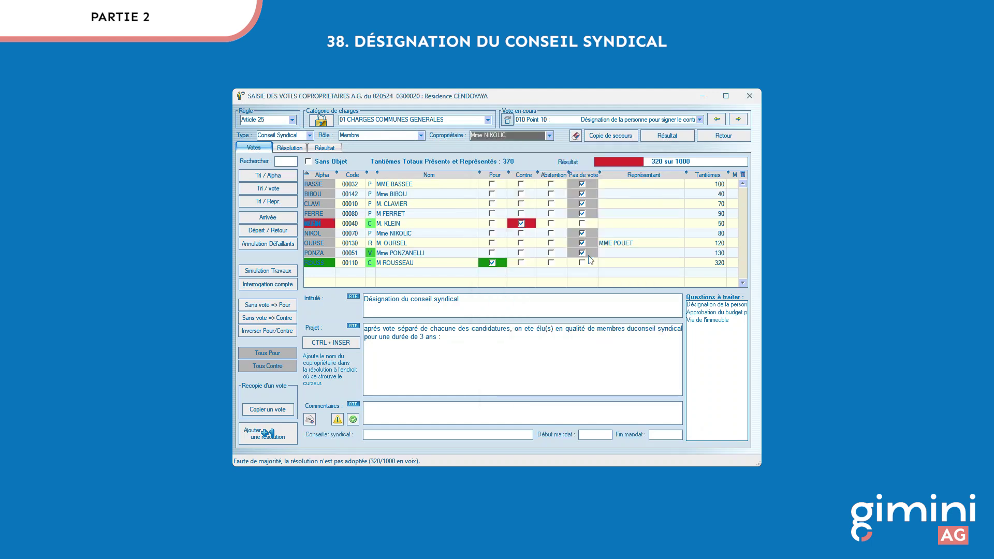
Add the council member's name after the Projet text with a mandate from 02/05/2024 to 01/05/2027, and continue to Point 11.
click(450, 341)
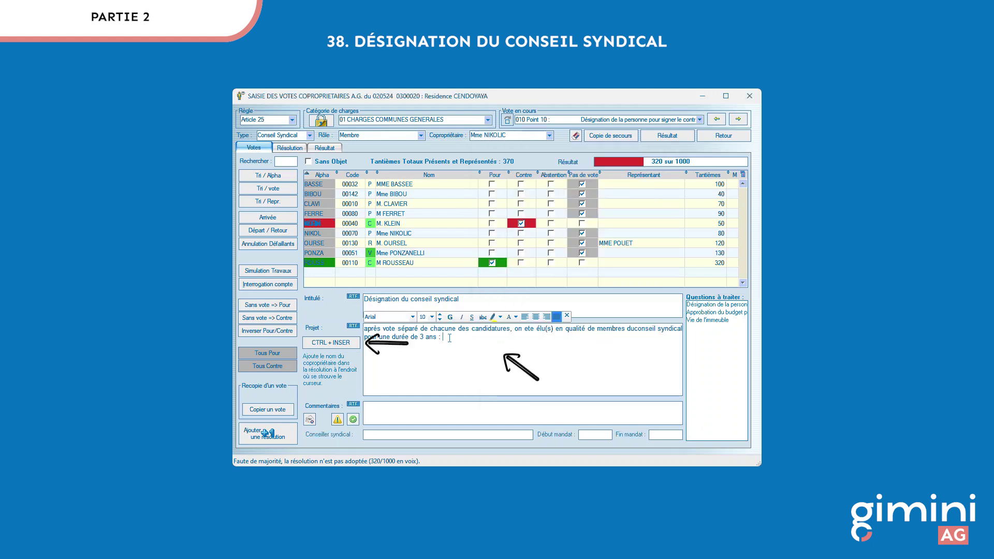
click(341, 343)
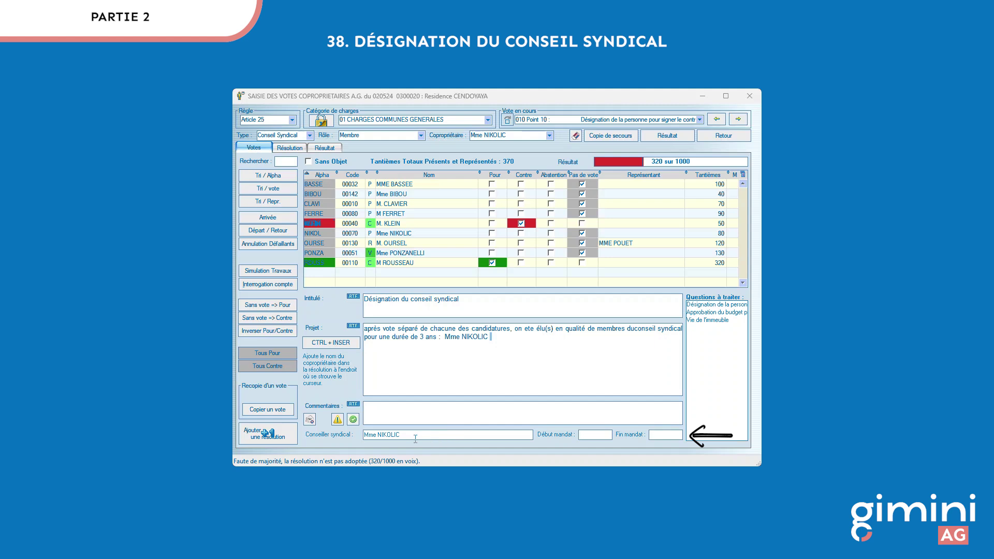
click(590, 436)
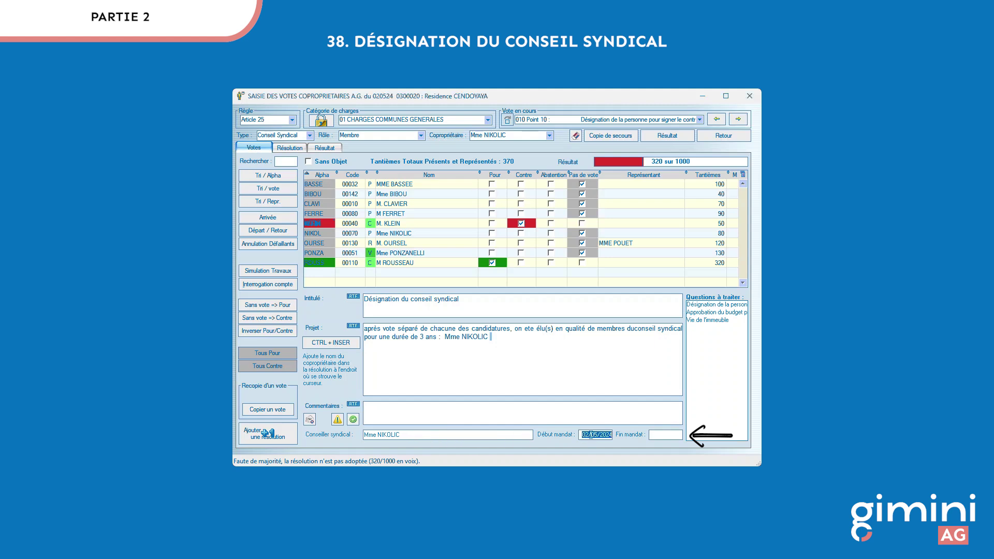
click(667, 435)
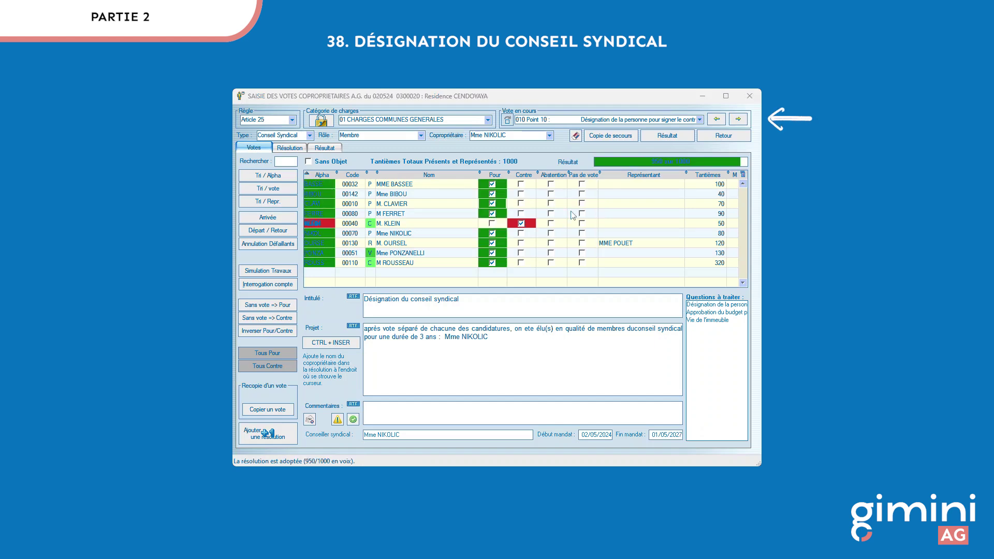
click(739, 119)
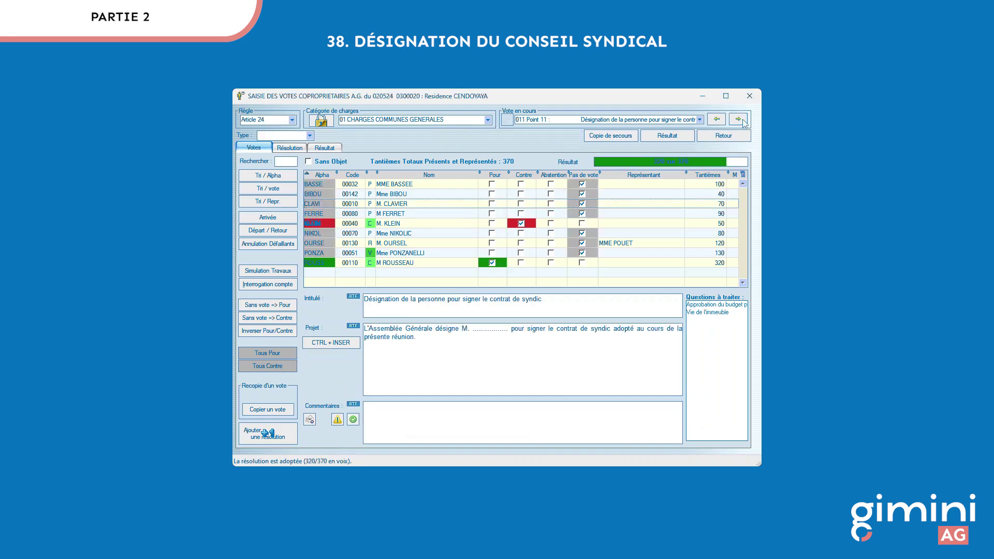
View Point 11's co-owner list sorted by vote and by representative, and return it to alphabetical order.
click(293, 176)
click(291, 190)
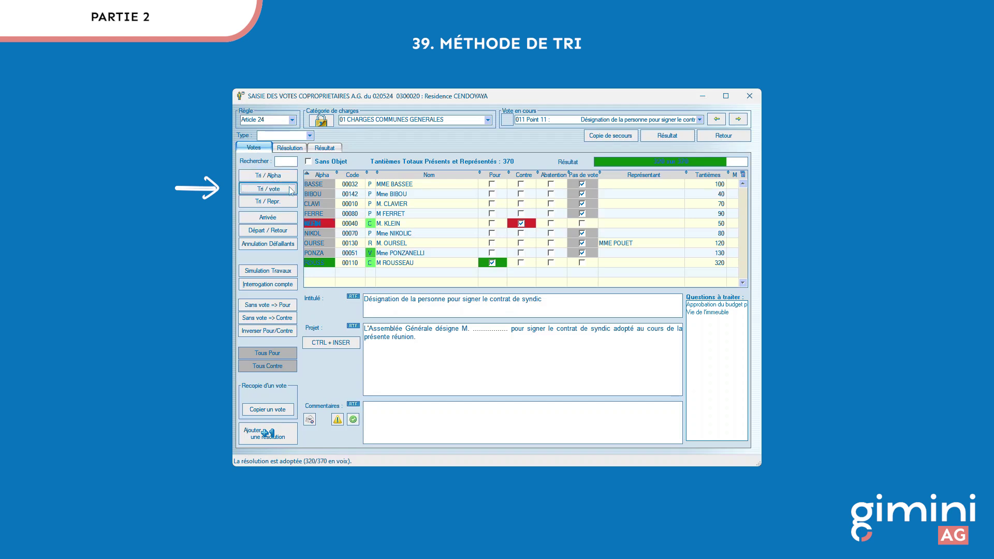
click(289, 205)
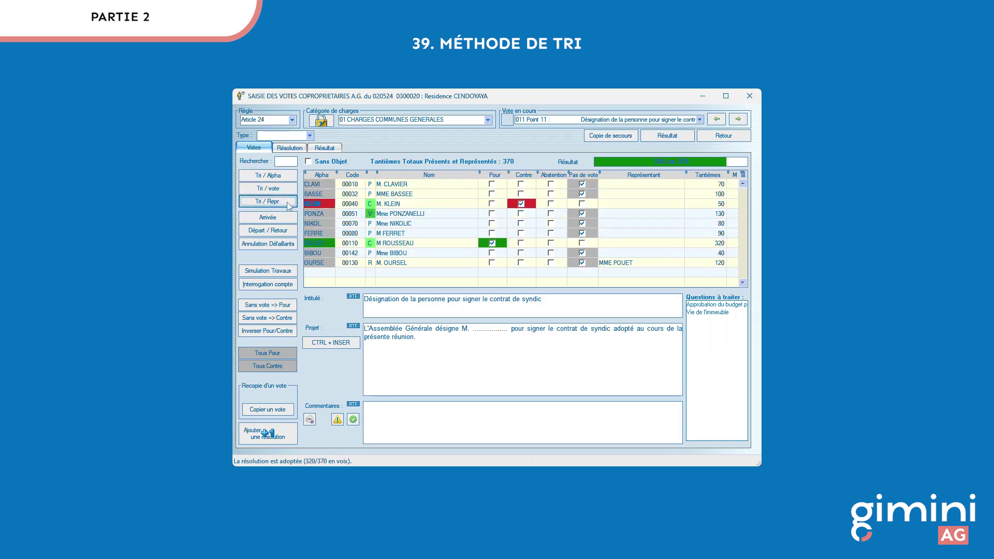
click(288, 178)
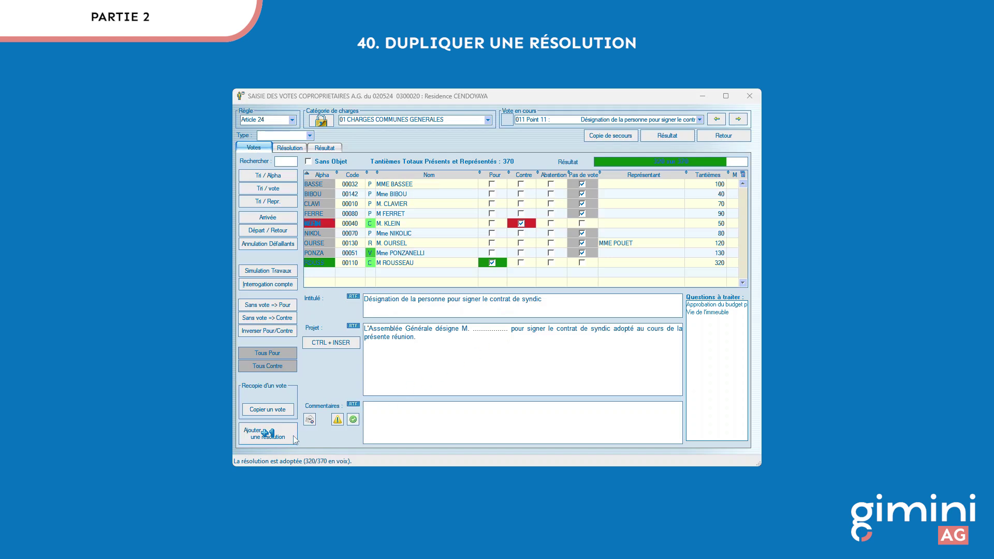
Replace the dots in Point 11's Projet text with the first candidate's surname, and assign Contre to all co-owners without a vote.
click(509, 331)
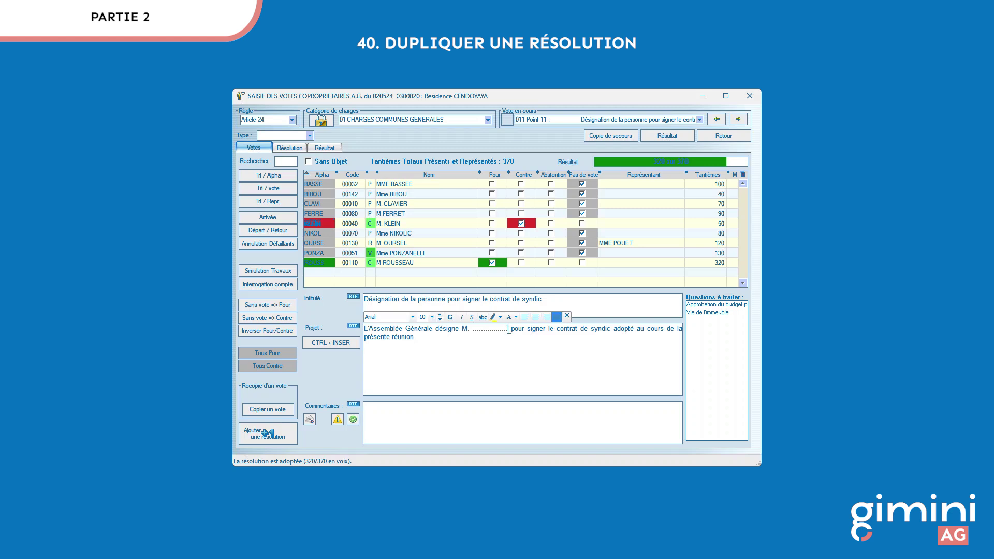
drag(509, 331, 470, 333)
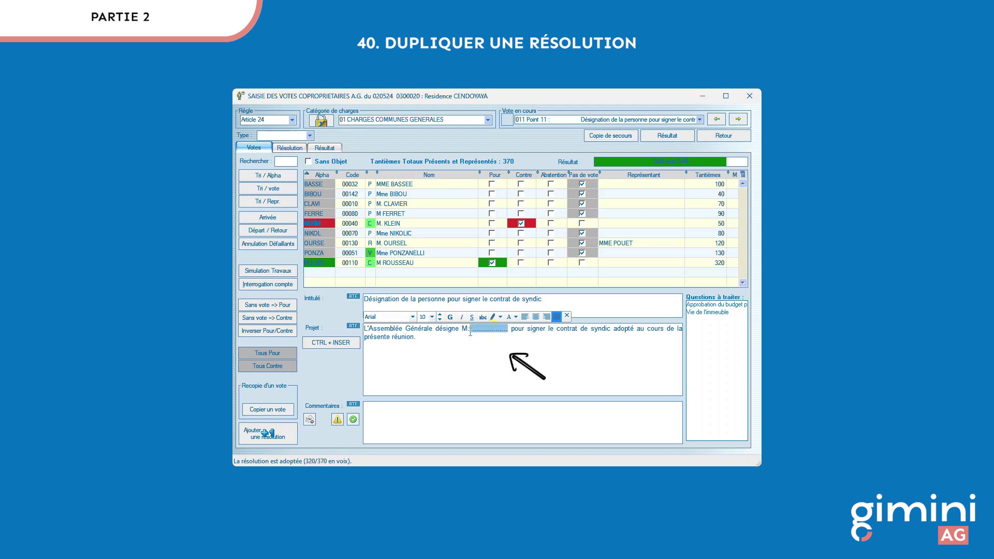
text(CLAVIER)
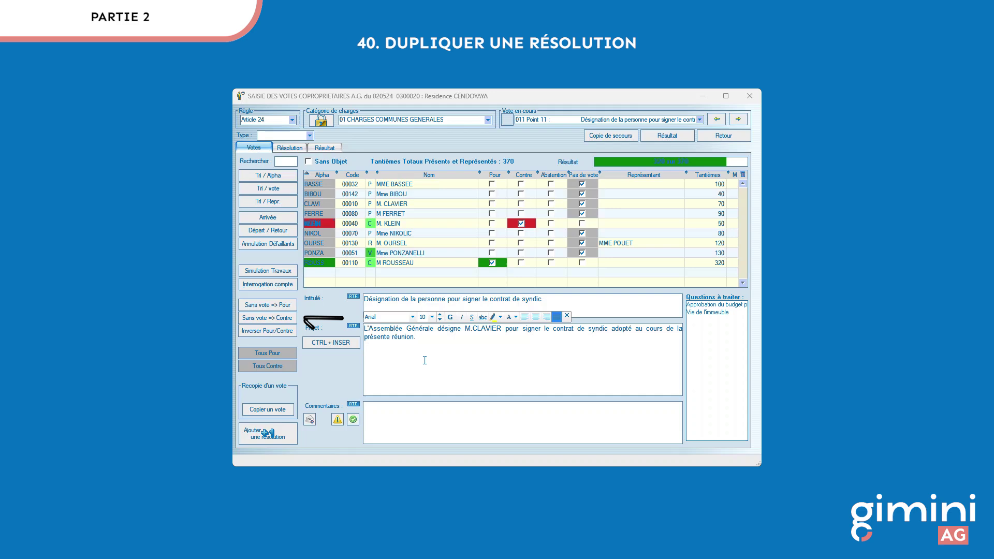
click(291, 321)
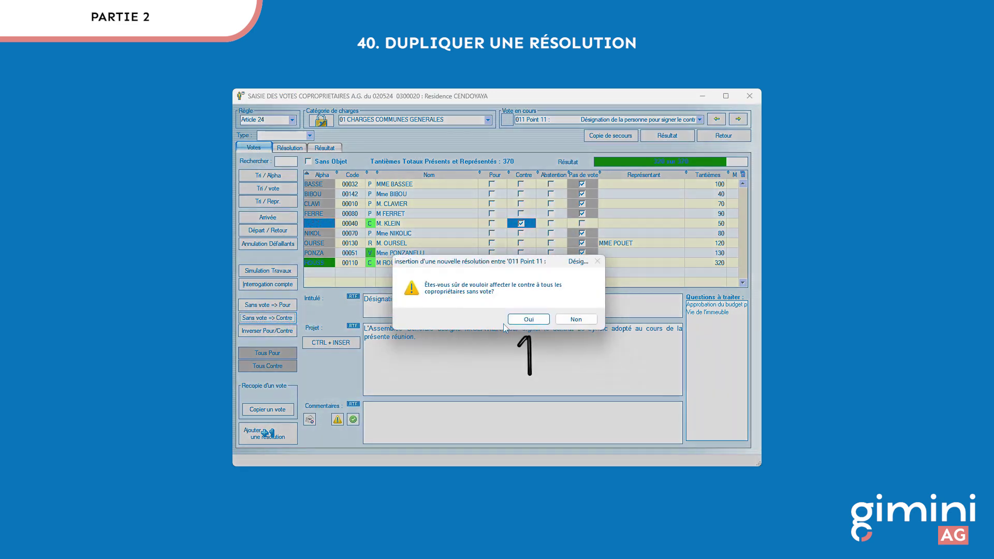
click(525, 321)
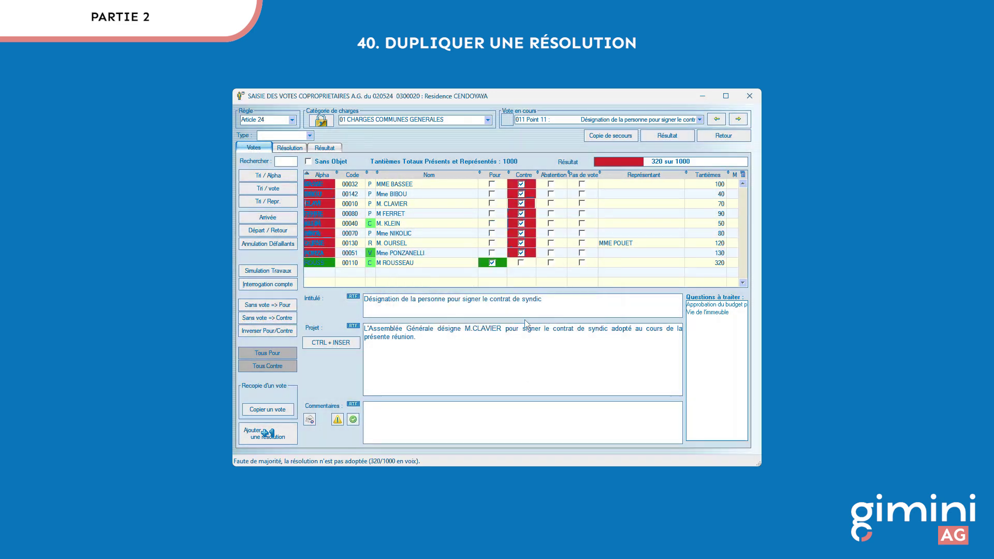
Duplicate Point 11 before Point 12, copying its text and votes but not the correspondence votes, and reopen the vote entry.
click(292, 436)
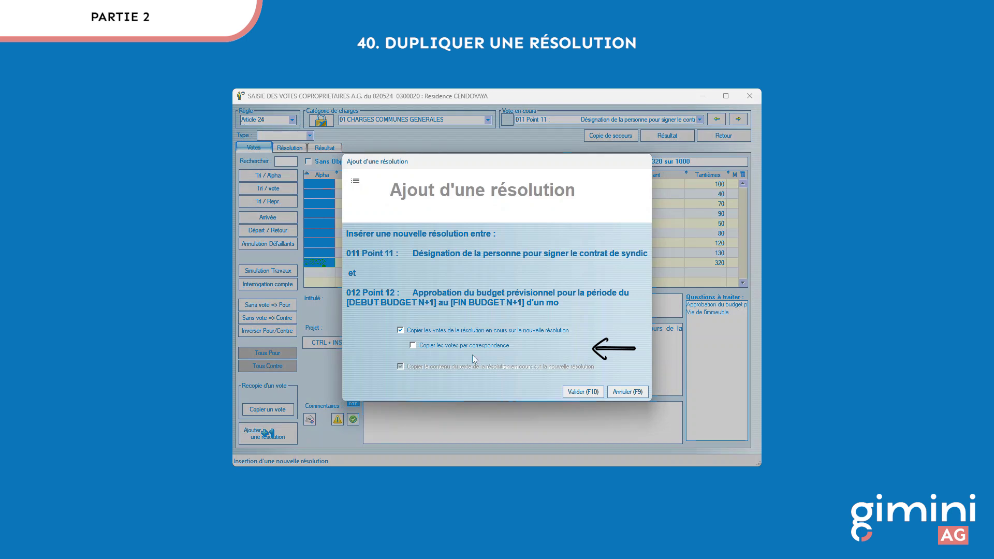
click(580, 392)
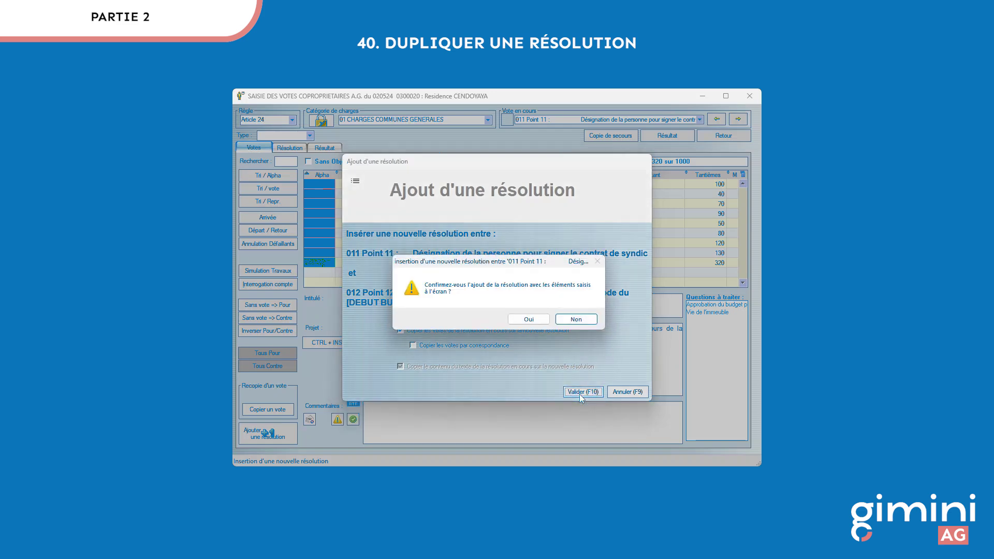
click(528, 321)
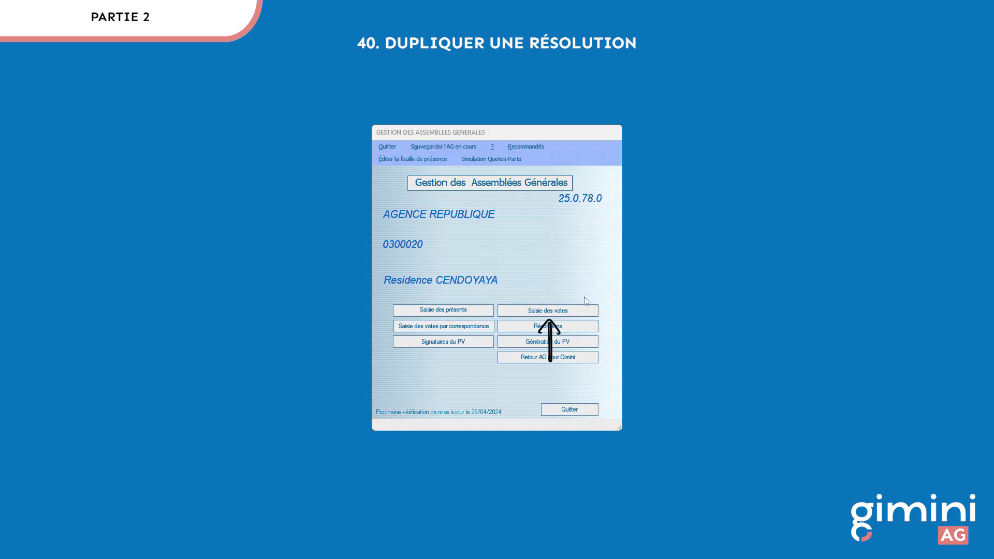
click(584, 310)
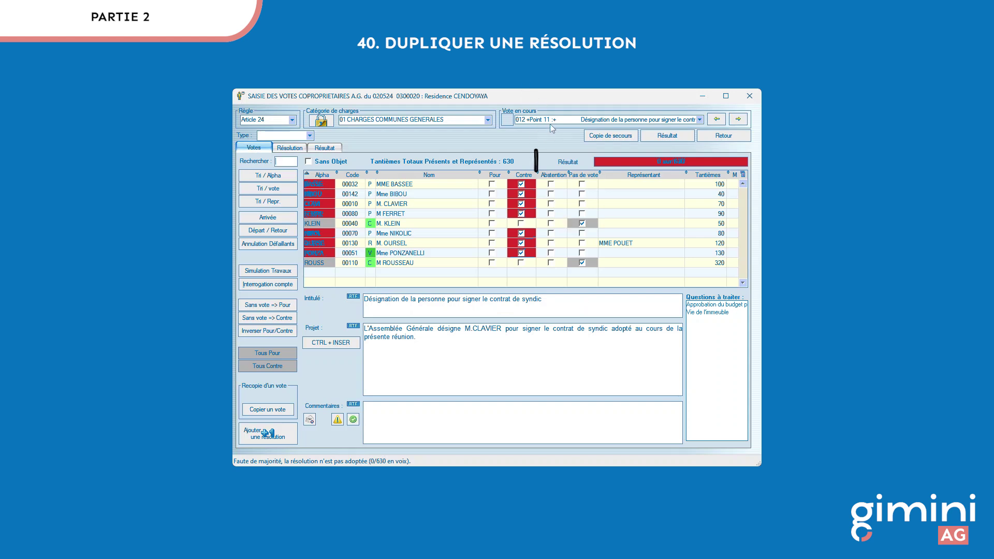
Replace the candidate's surname in the duplicated resolution's Projet text with the second candidate's, and invert its Pour and Contre votes.
click(504, 328)
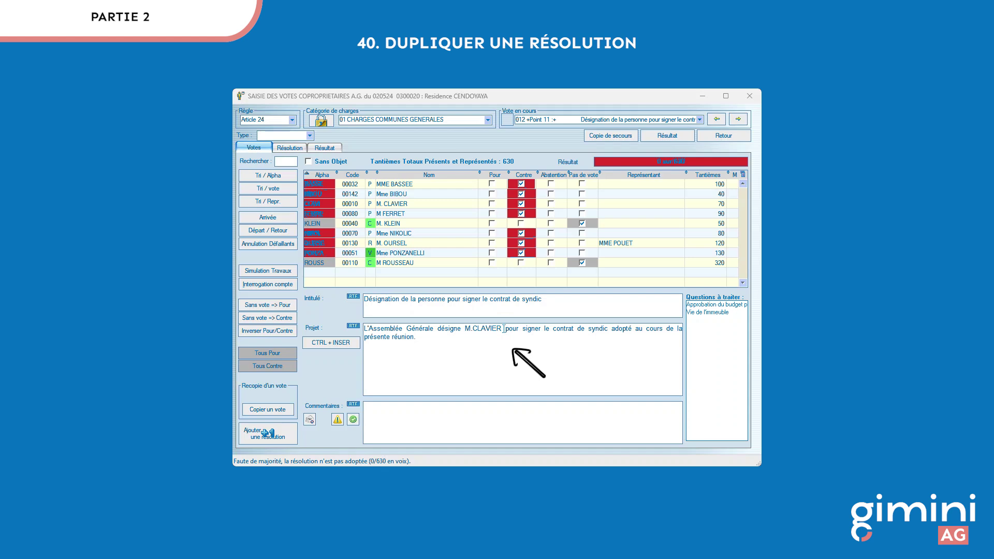
drag(502, 331, 475, 333)
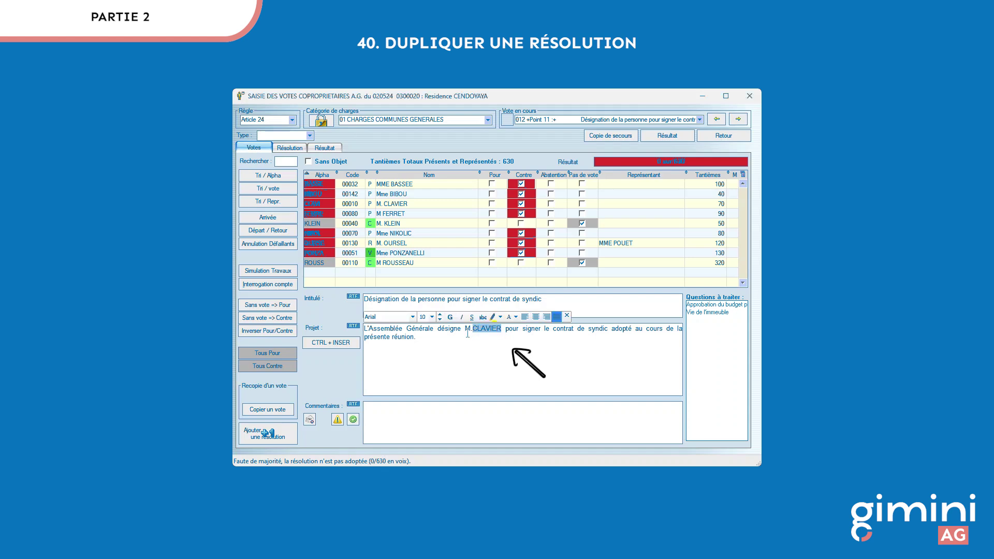
text(FERRET)
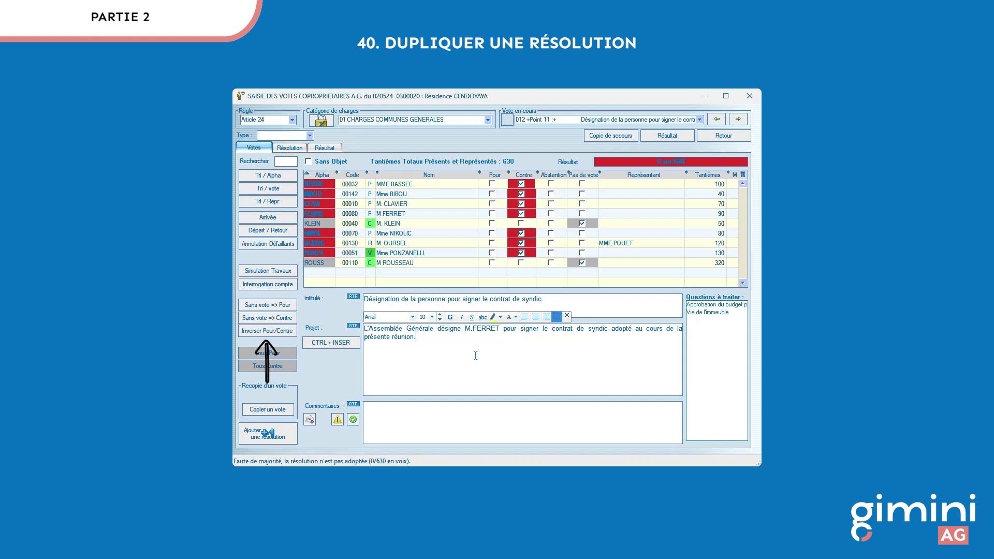
click(271, 332)
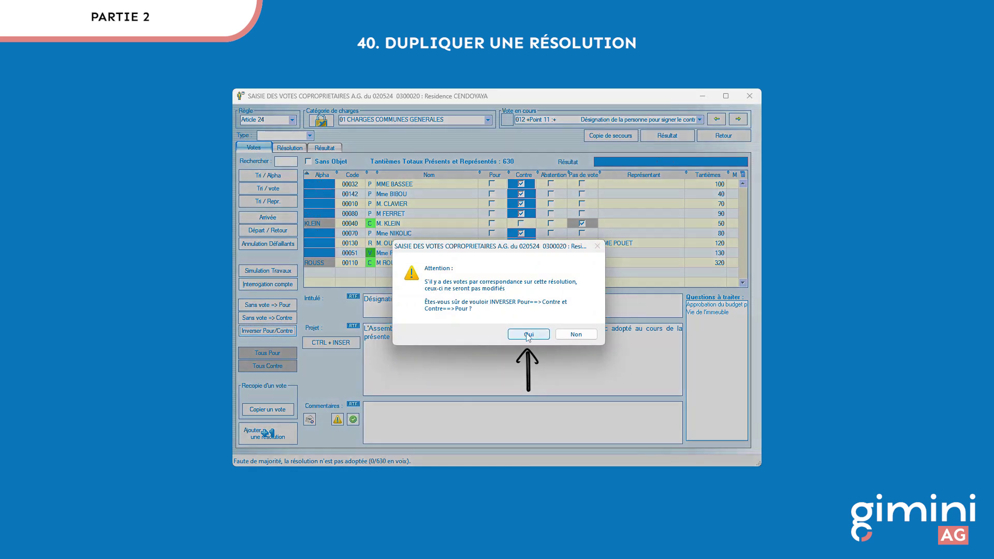
click(528, 335)
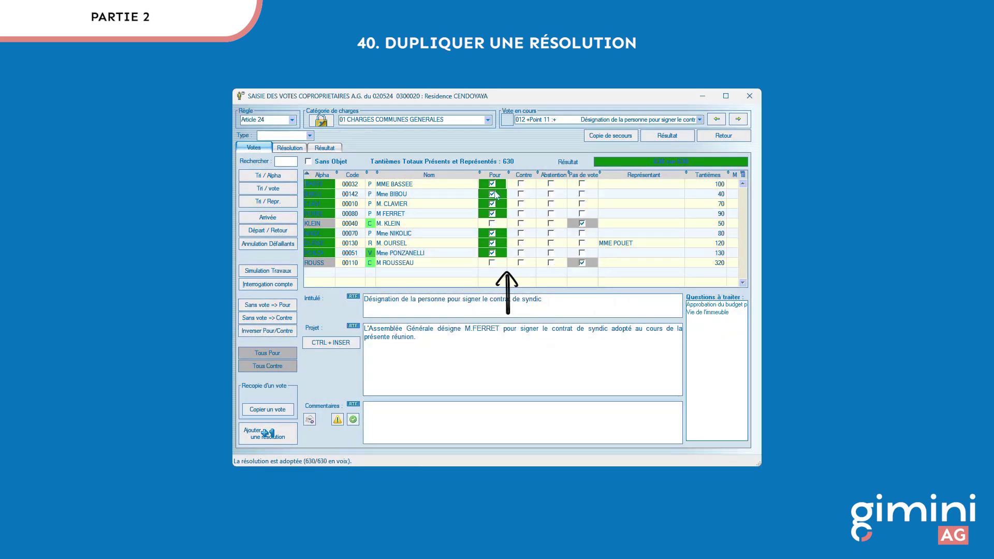
Change the votes of the second and third listed co-owners to Contre in the duplicated Point 11 resolution.
click(520, 194)
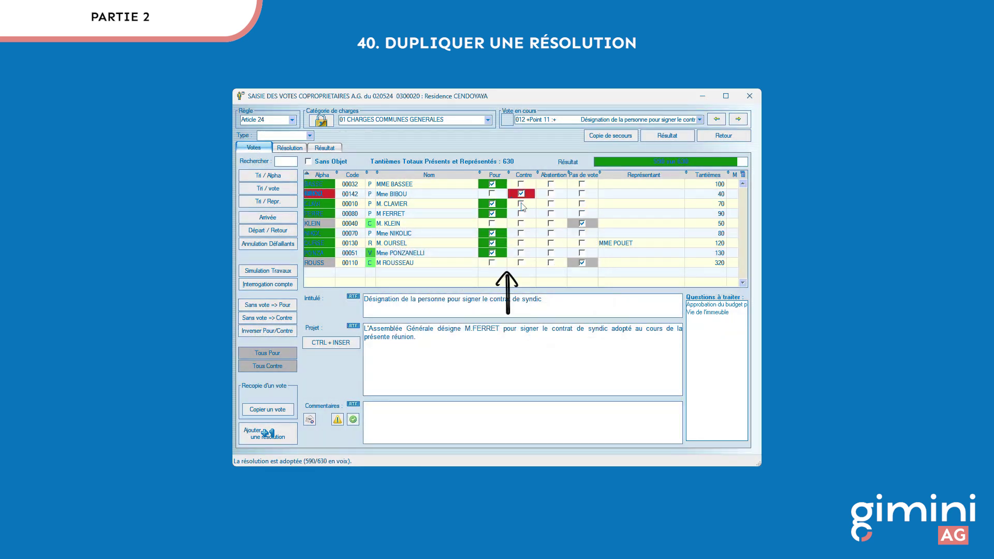
click(521, 204)
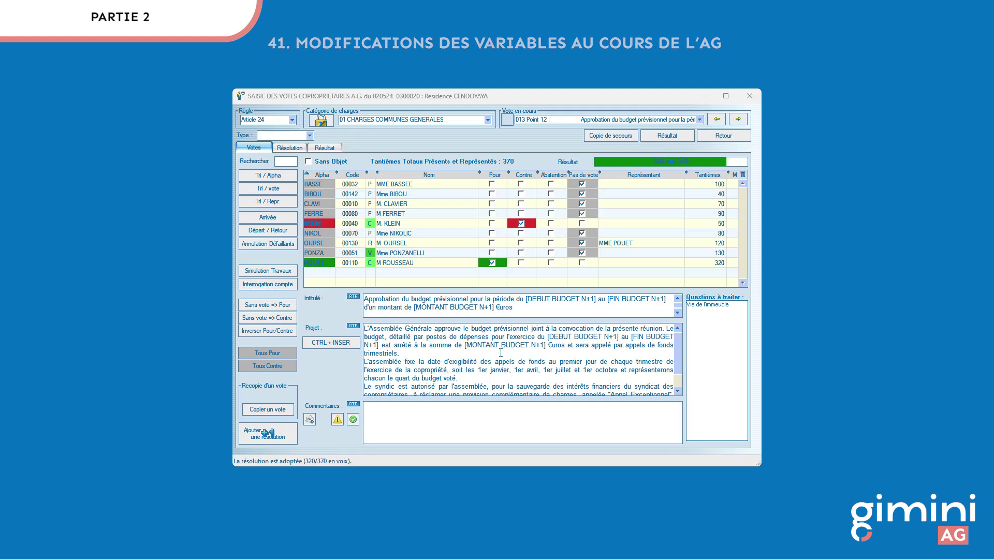
Assign Pour to all co-owners on Point 12, replacing the correspondence votes and any votes already entered.
click(285, 353)
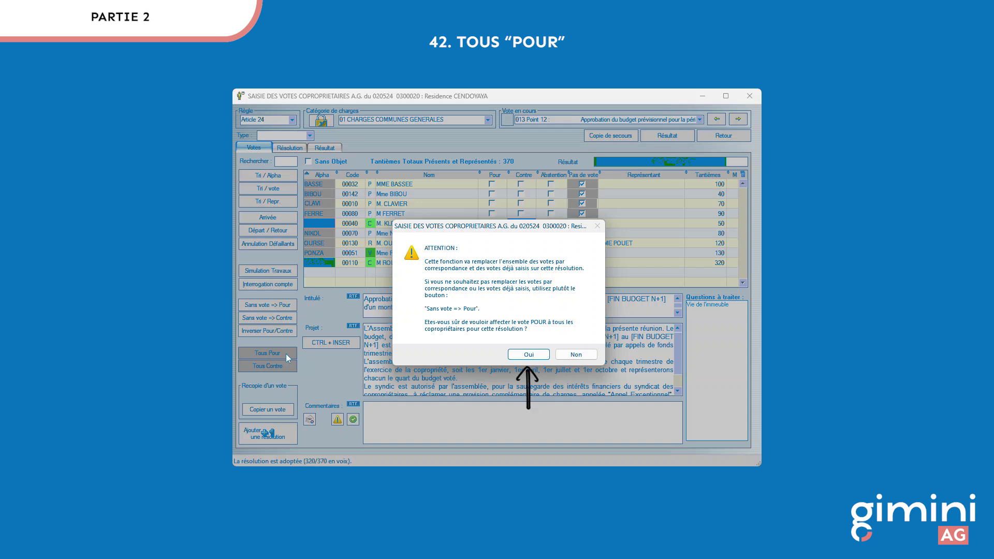
click(514, 354)
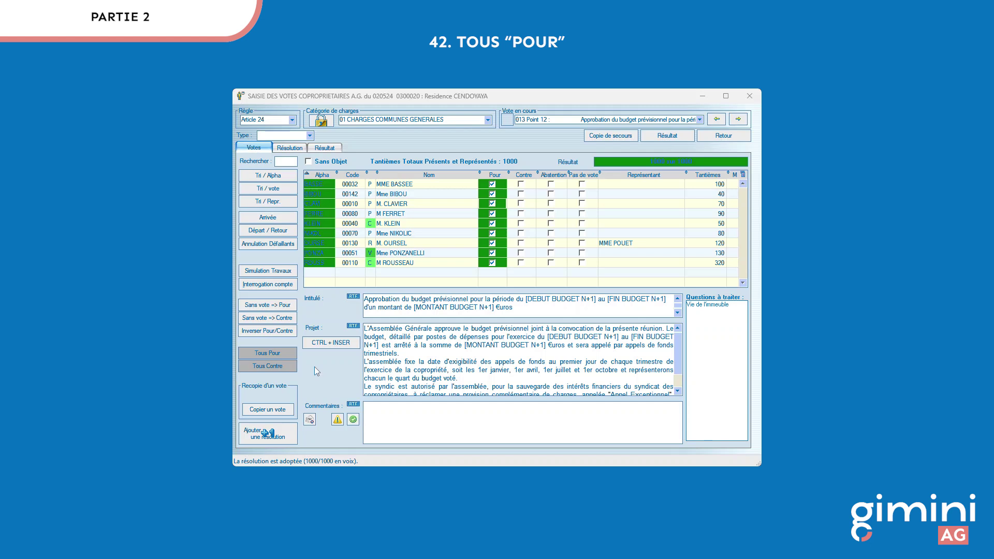
Enter BRAVOOOOO as the Projet text of Point 13, Vie de l'immeuble, and check its full resolution details.
click(739, 119)
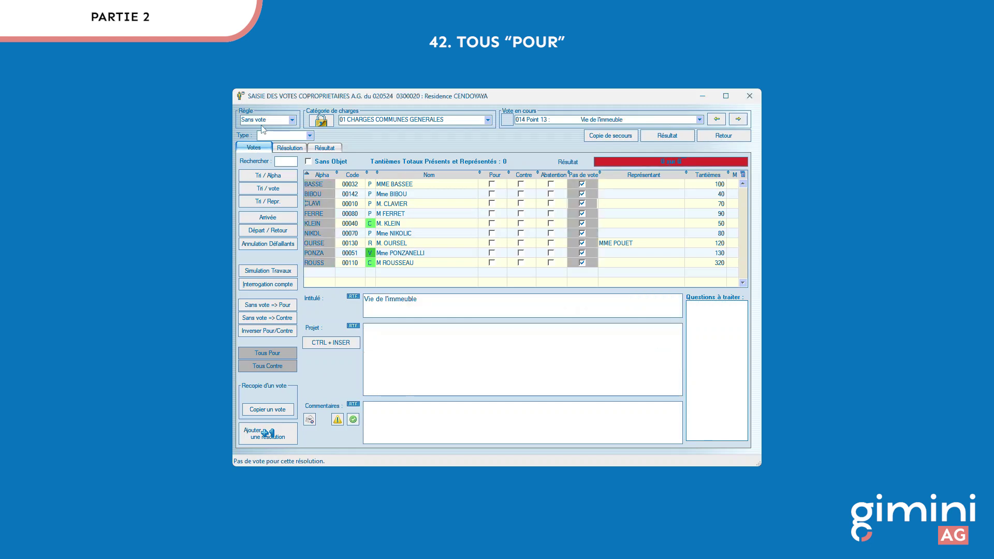
click(401, 334)
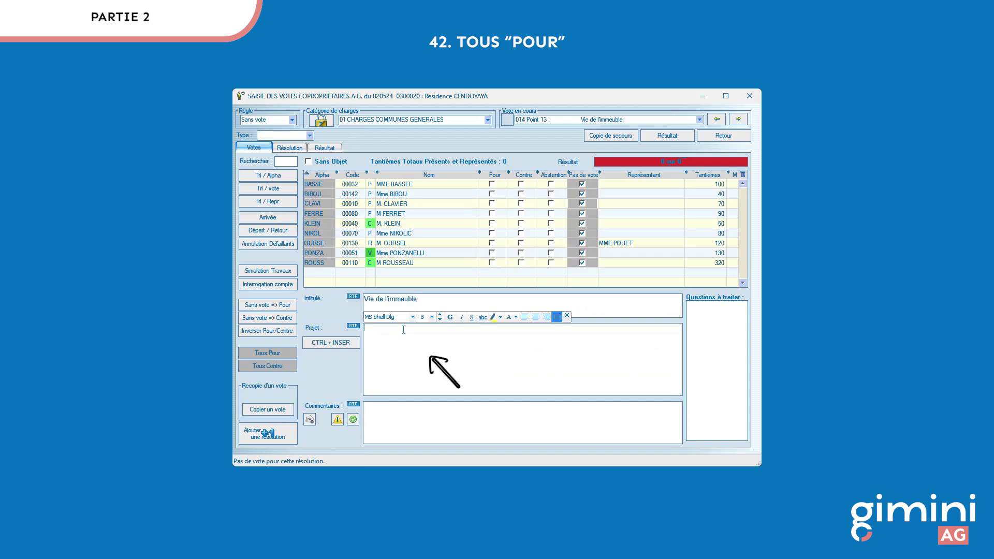
text(BRAVOOOOO)
click(290, 148)
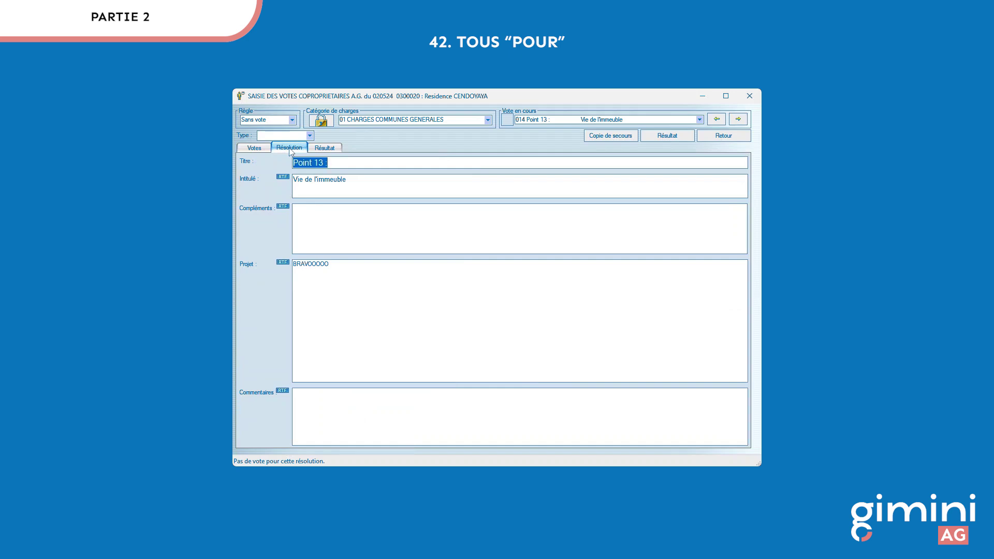
click(262, 148)
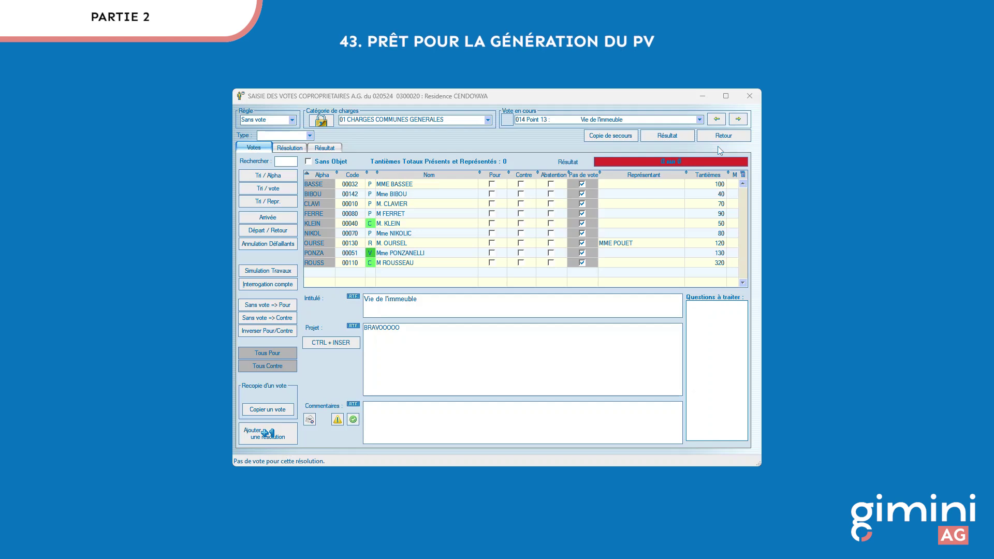
Leave the vote entry and review the assembly's list of resolutions with their vote results.
click(728, 137)
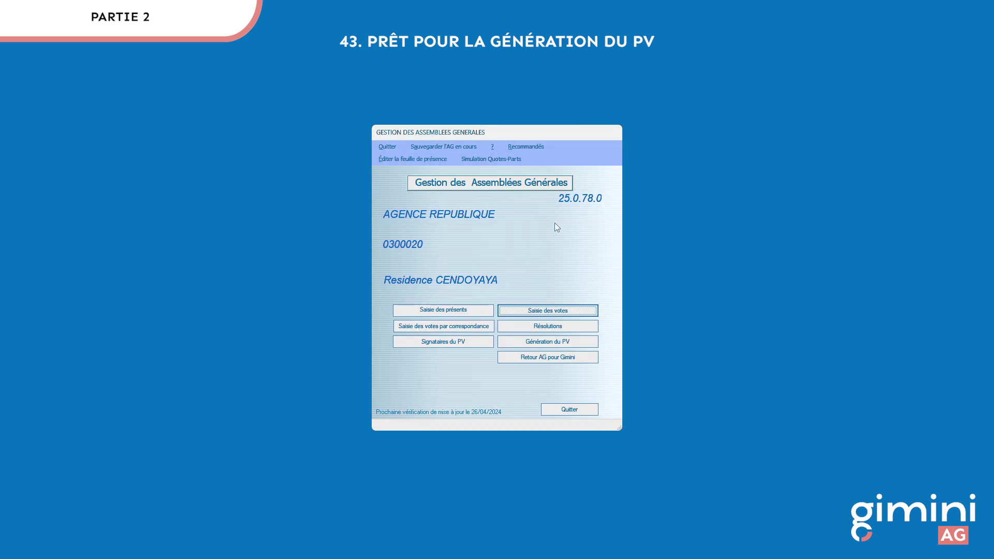
click(585, 328)
scroll(612, 213, down, 5)
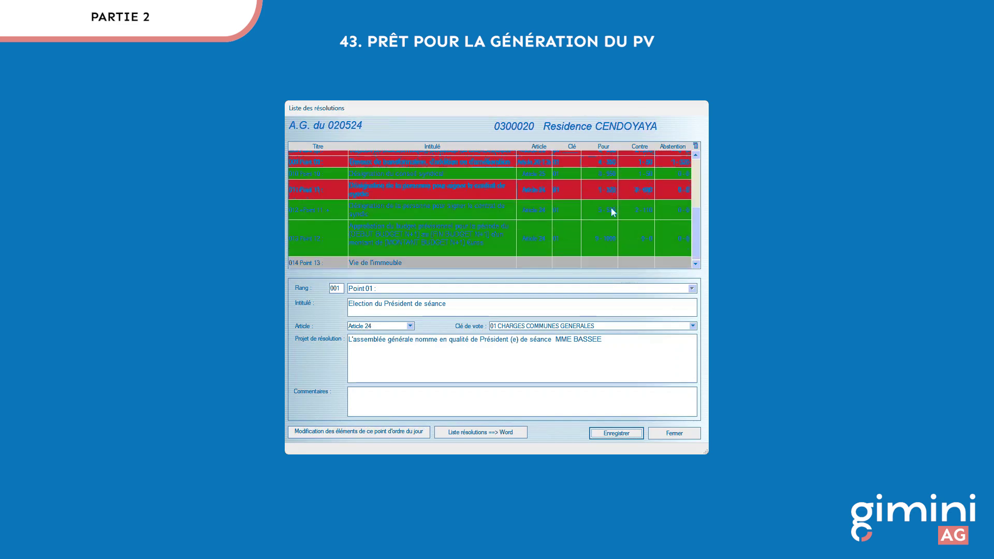
scroll(612, 213, up, 5)
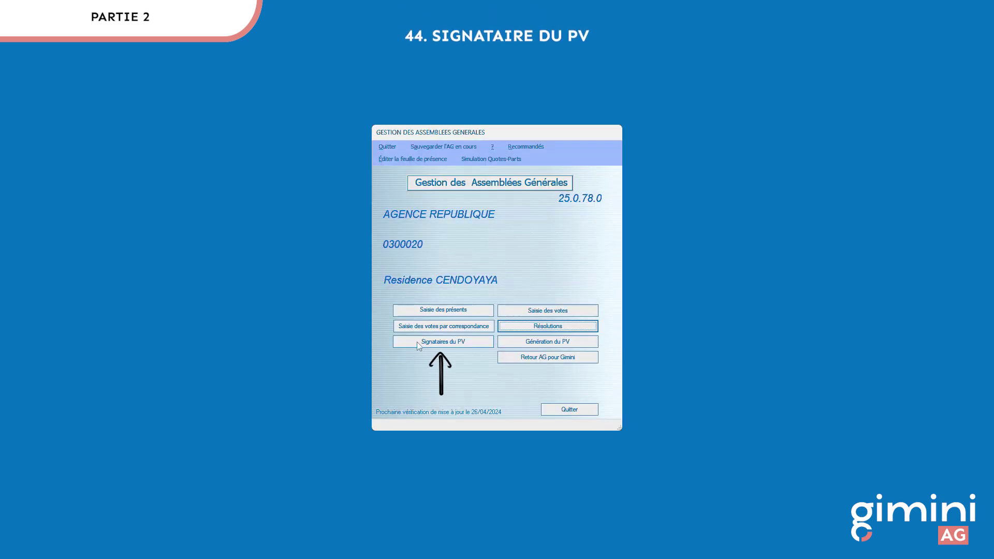
Record the current date and time as the assembly's end, set its place to NICE, and save the PV signatories form.
click(418, 344)
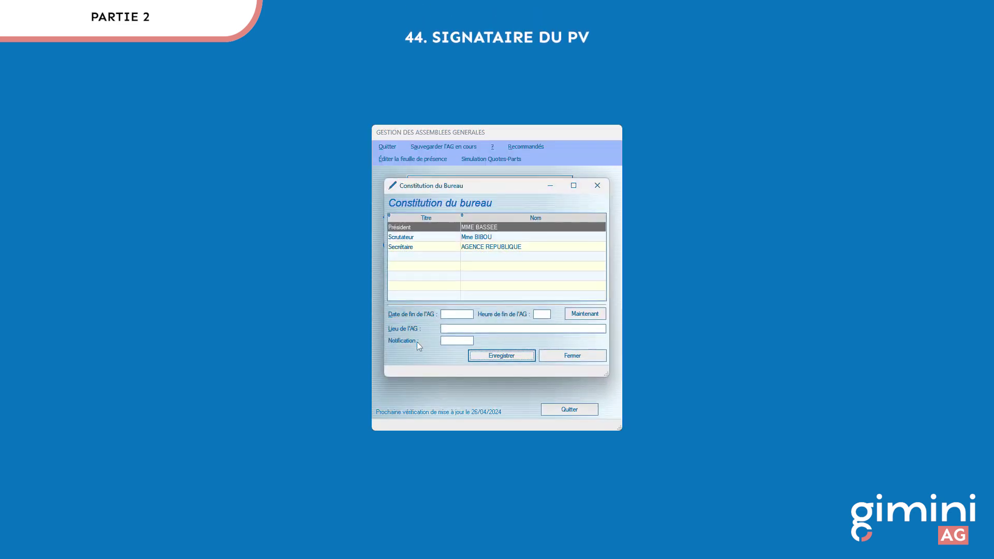
click(589, 317)
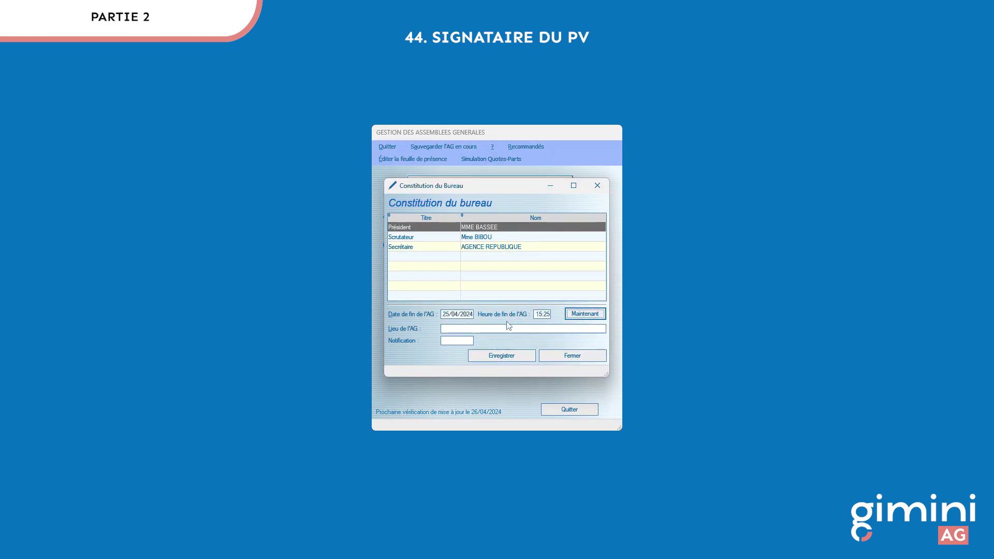
click(463, 329)
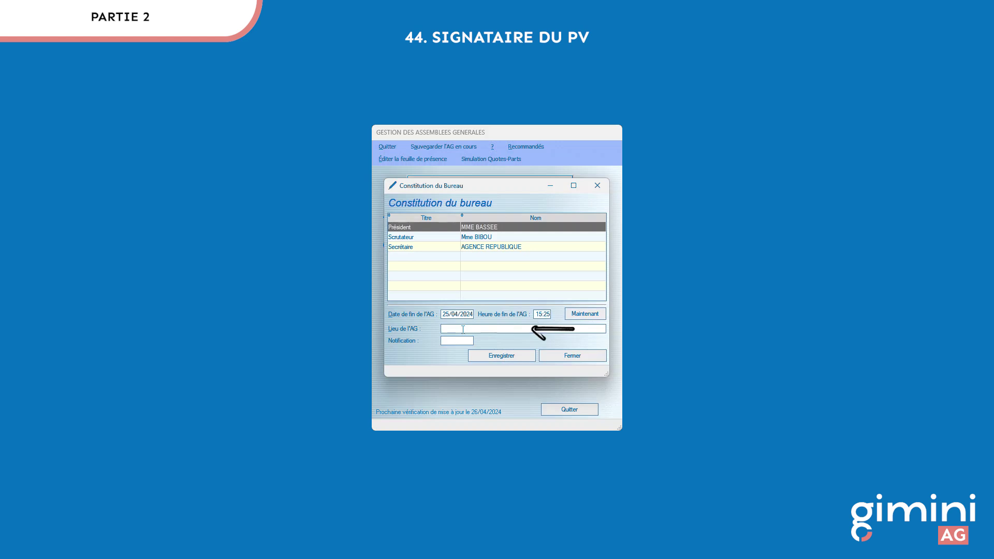
text(NICE)
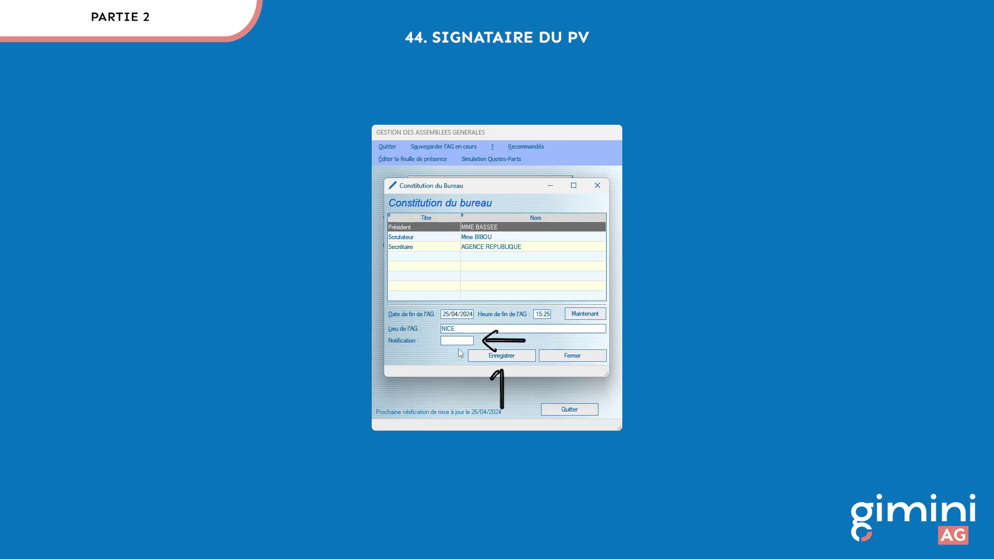
click(503, 356)
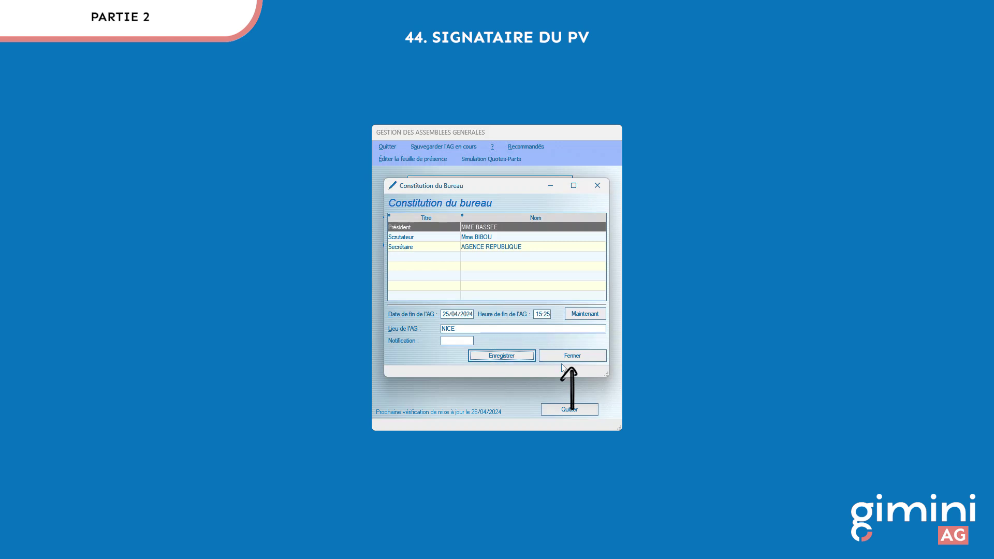
click(580, 357)
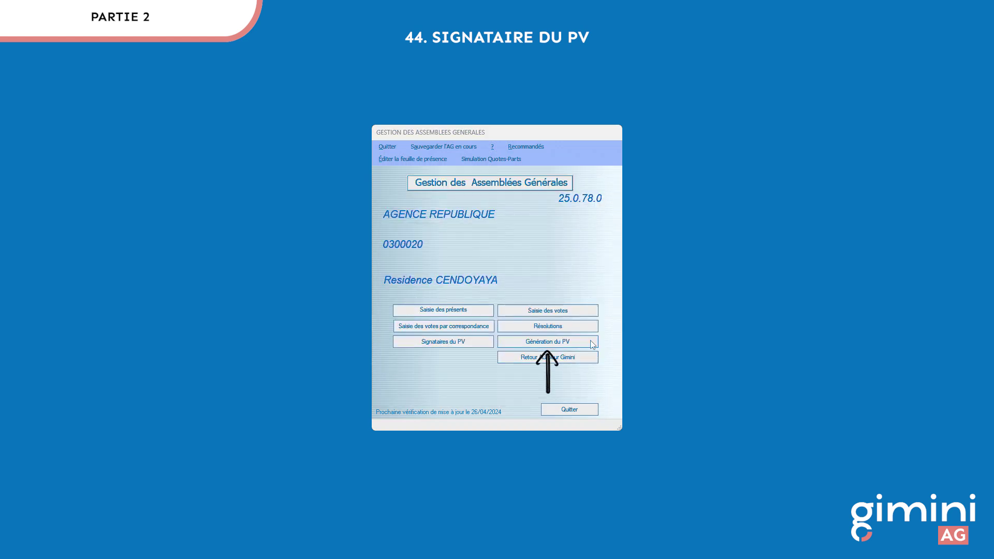
Generate the assembly's procès-verbal, keeping the saved bureau composition and end-of-meeting details.
click(593, 343)
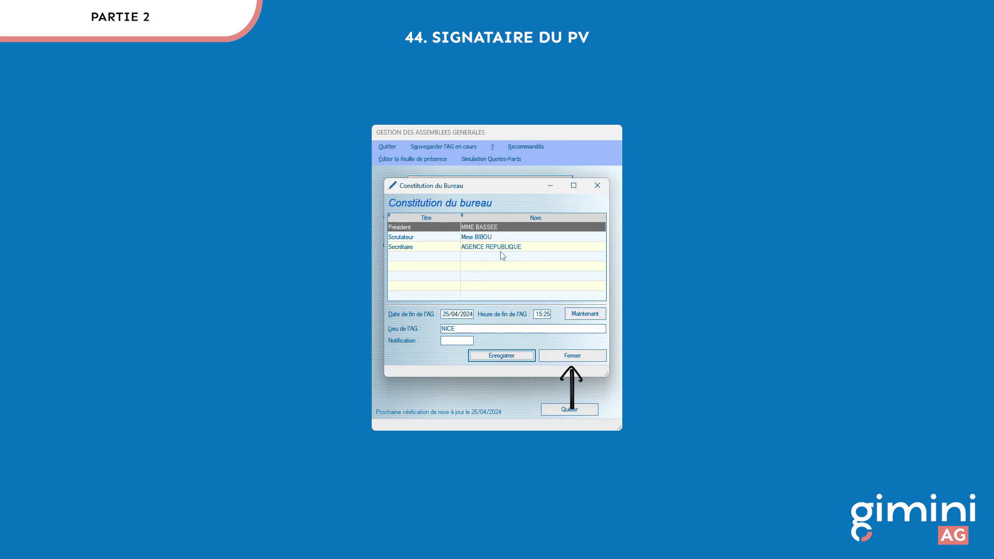
click(566, 357)
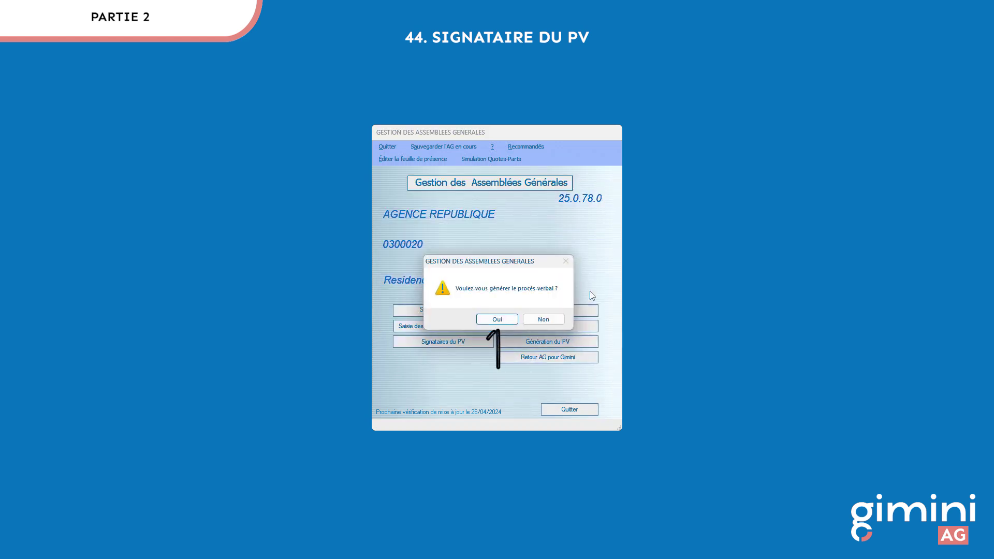
click(505, 318)
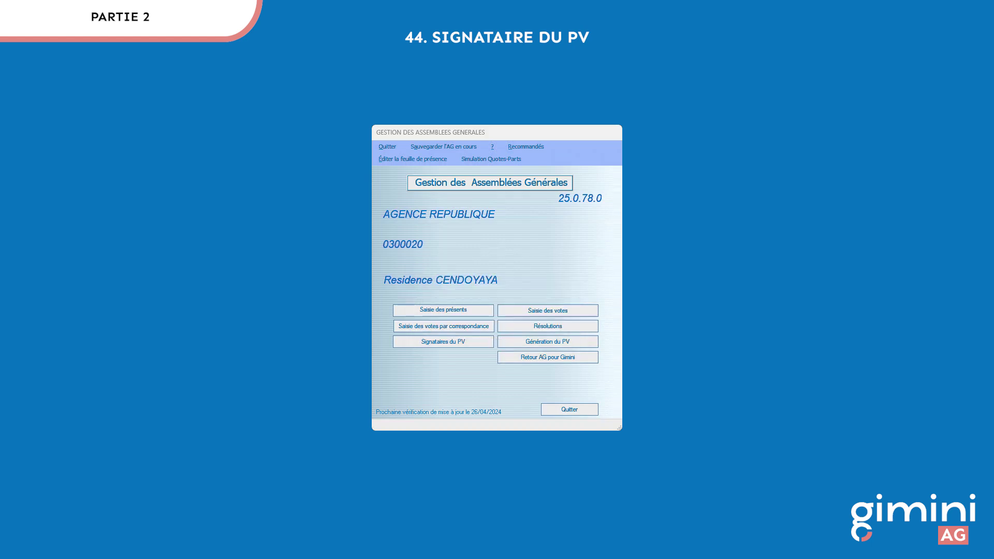